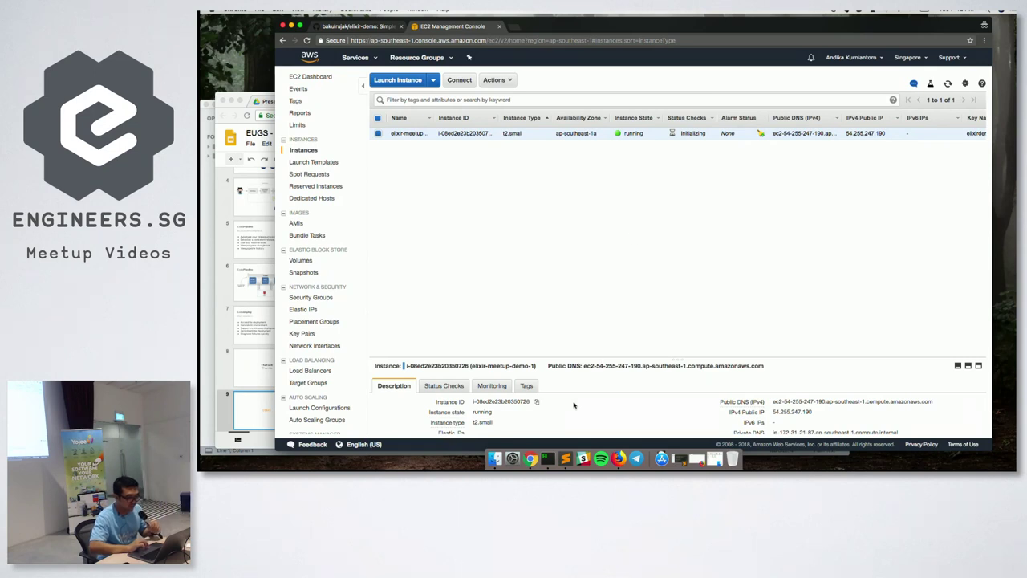
Open an iTerm window, enlarge it, and copy the elixir-meetup-demo-1 instance's IPv4 public IP from the EC2 console.
left_click(547, 456)
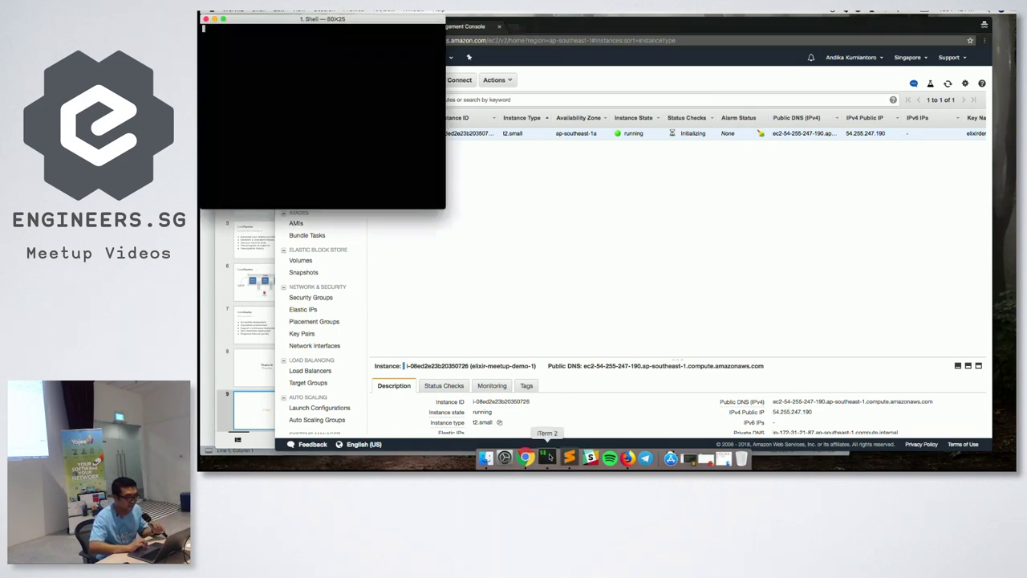
left_click_drag(445, 209, 590, 429)
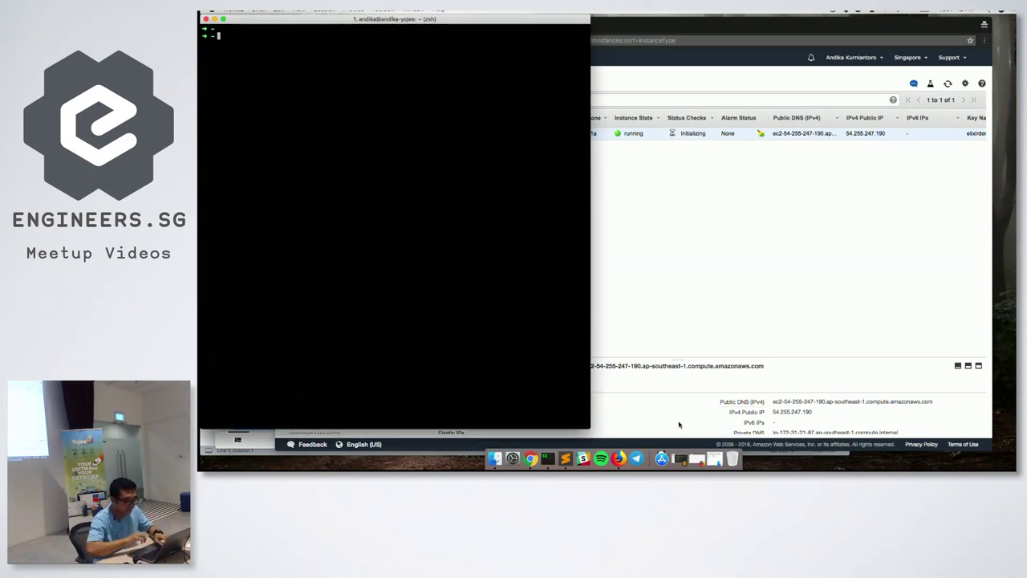
double_click(804, 412)
key("super+c")
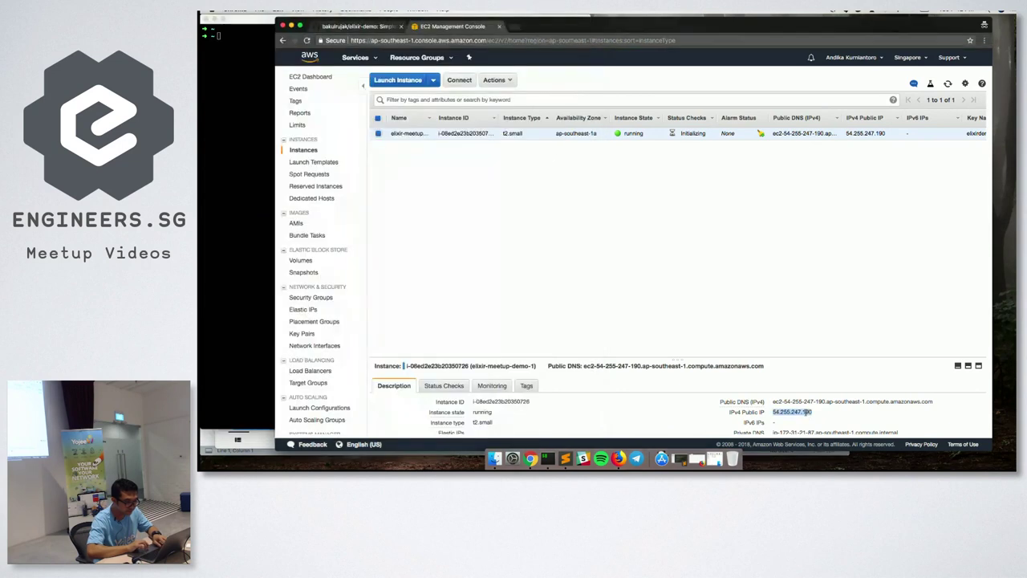
key("super+Tab")
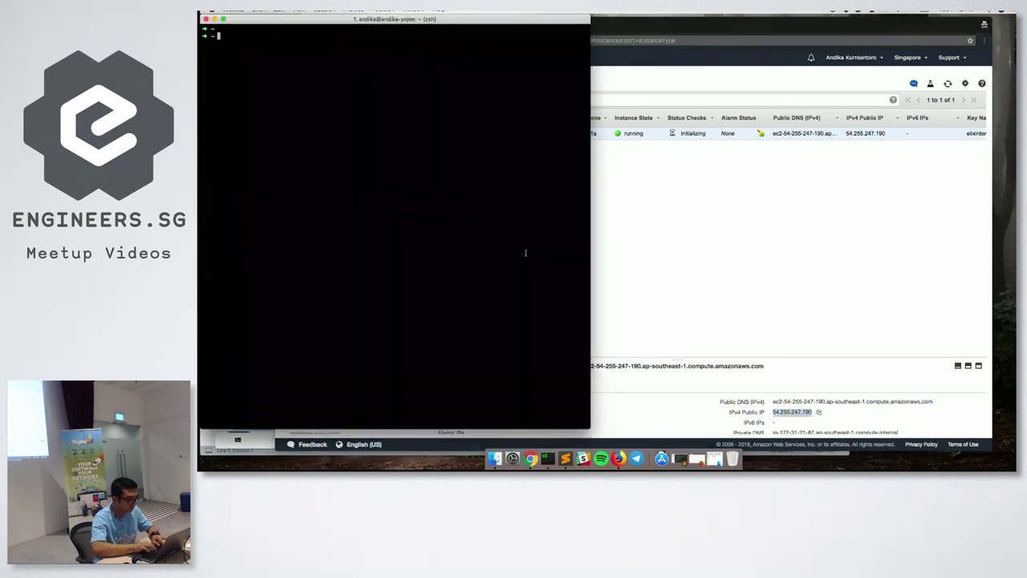
type("ssh -i ")
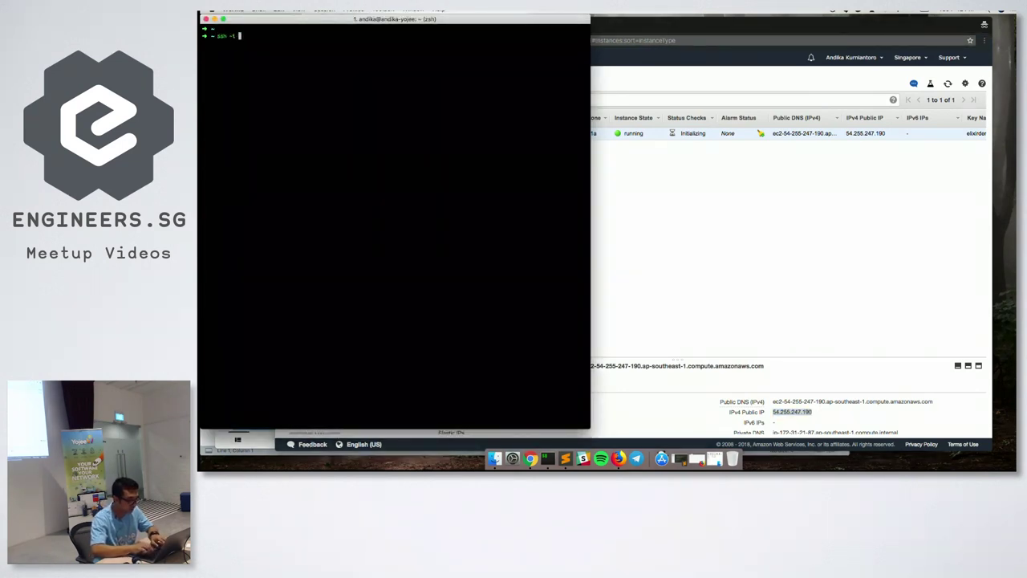
type("eli")
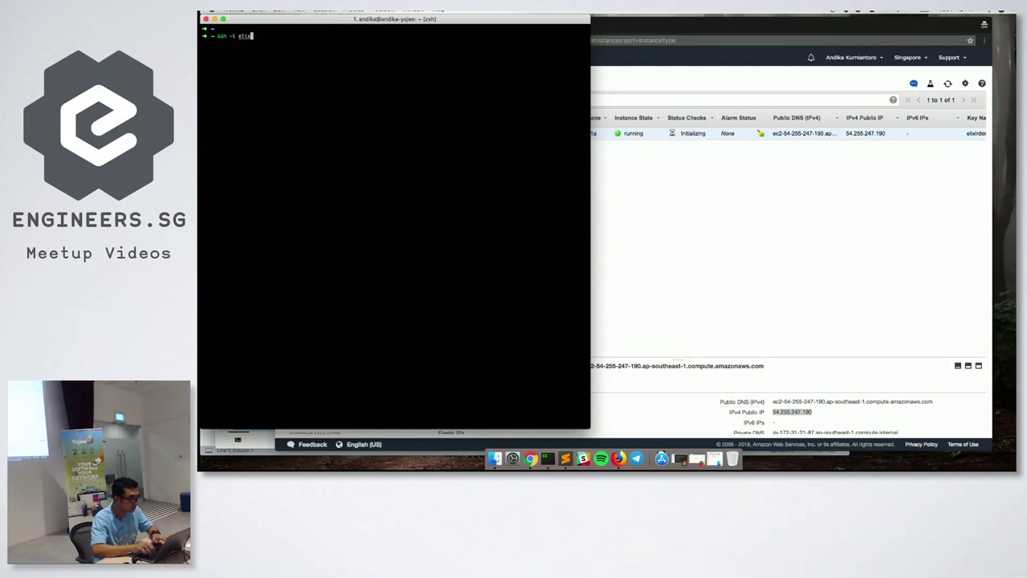
key("Tab")
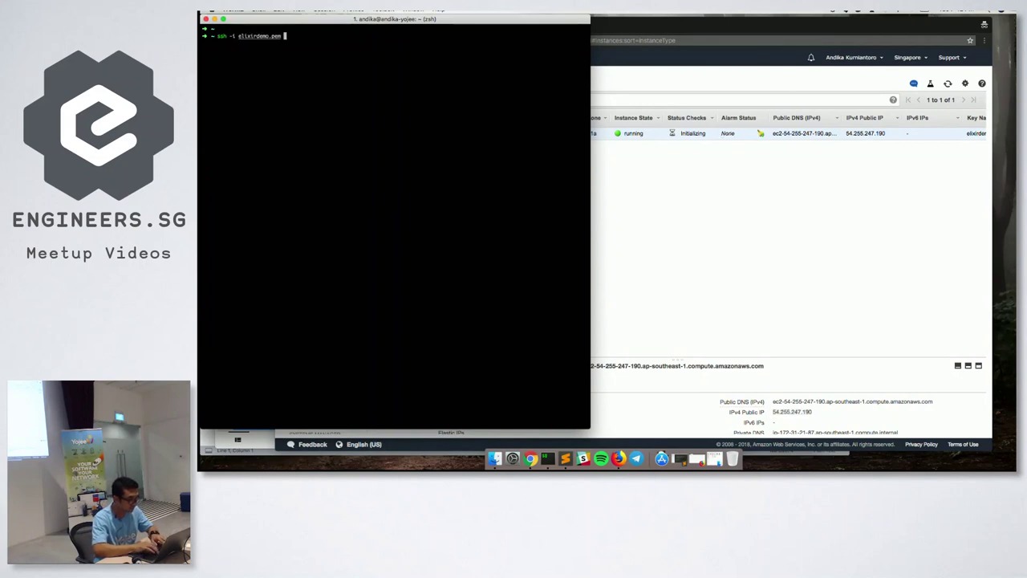
type("ubuntu@")
key("super+v")
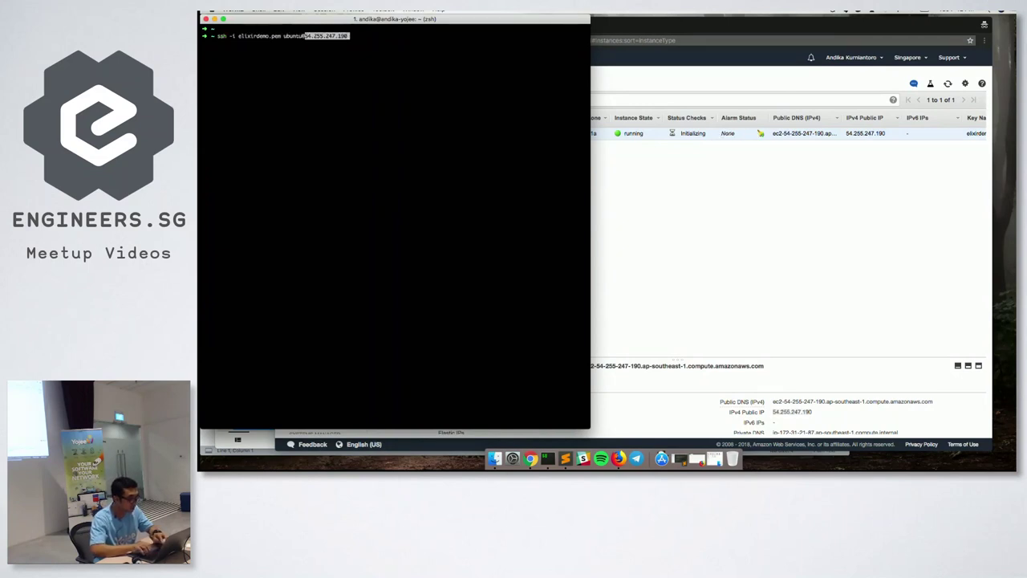
key("Return")
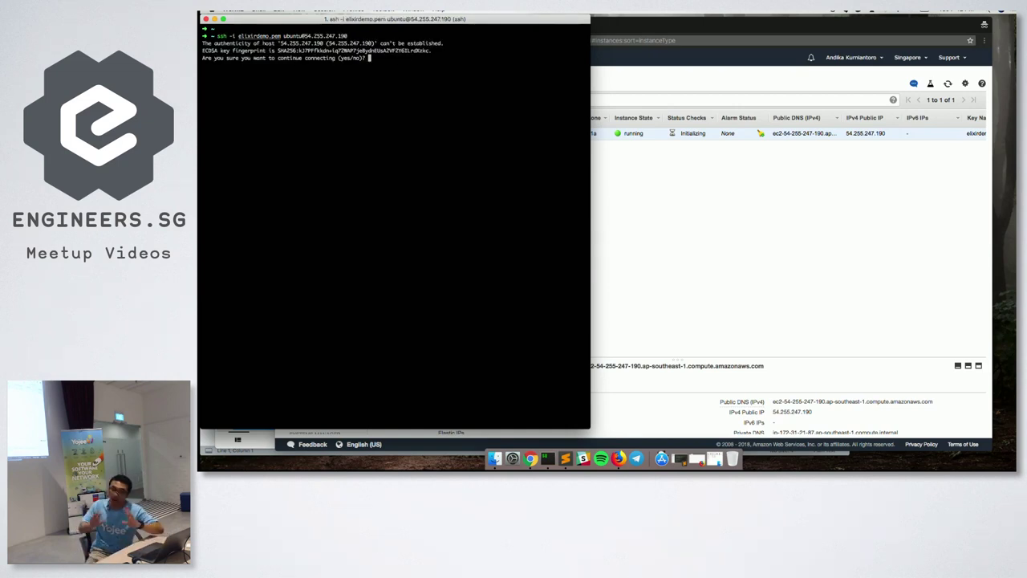
type("yes")
key("Return")
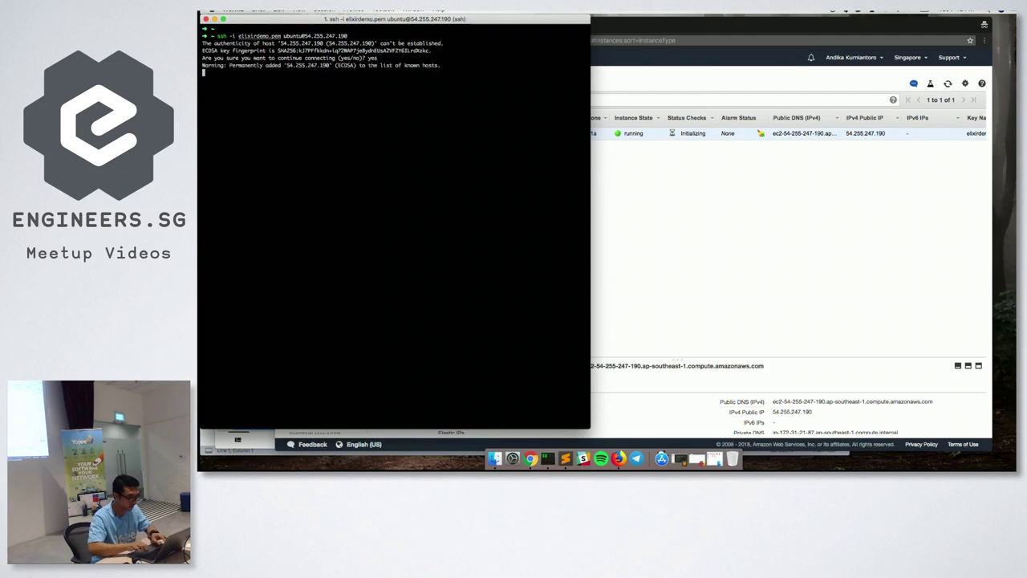
Enlarge the terminal text so the SSH session is easy to read.
key("super+plus")
key("super+plus")
key("super+plus")
key("super+plus")
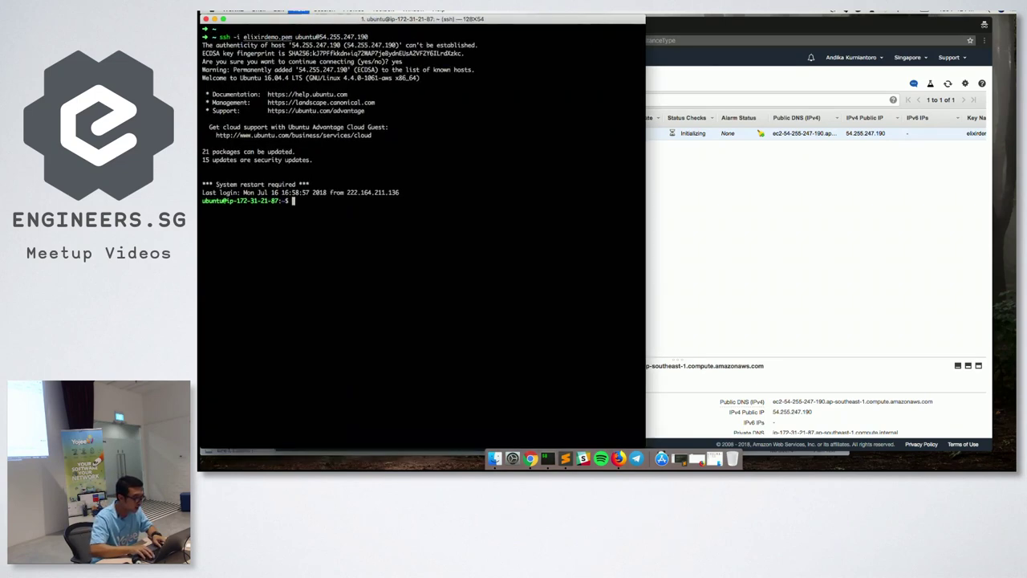
key("super+plus")
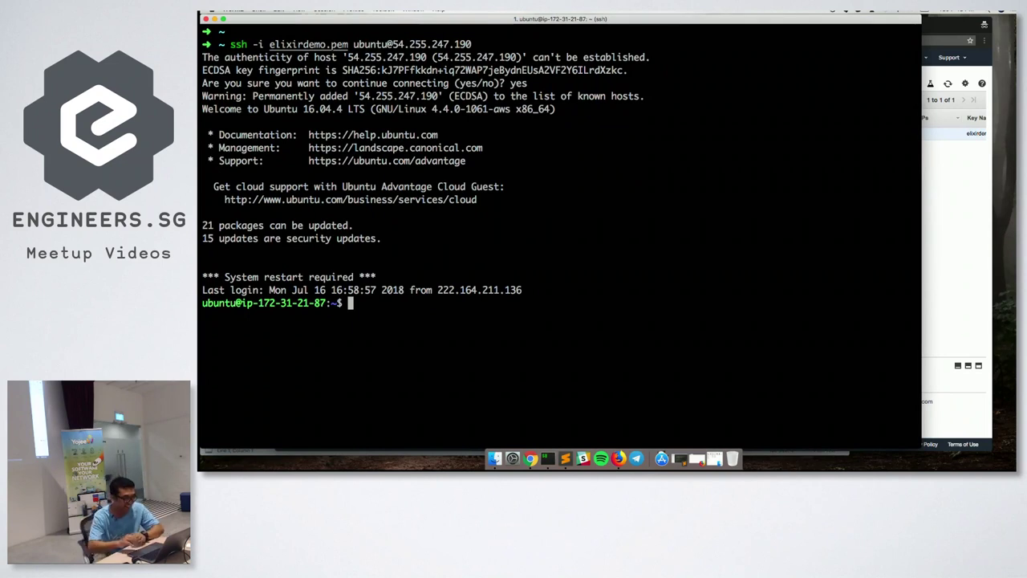
Clear the terminal screen and switch to the elixir user with sudo su elixir.
key("ctrl+l")
type("sudo su ")
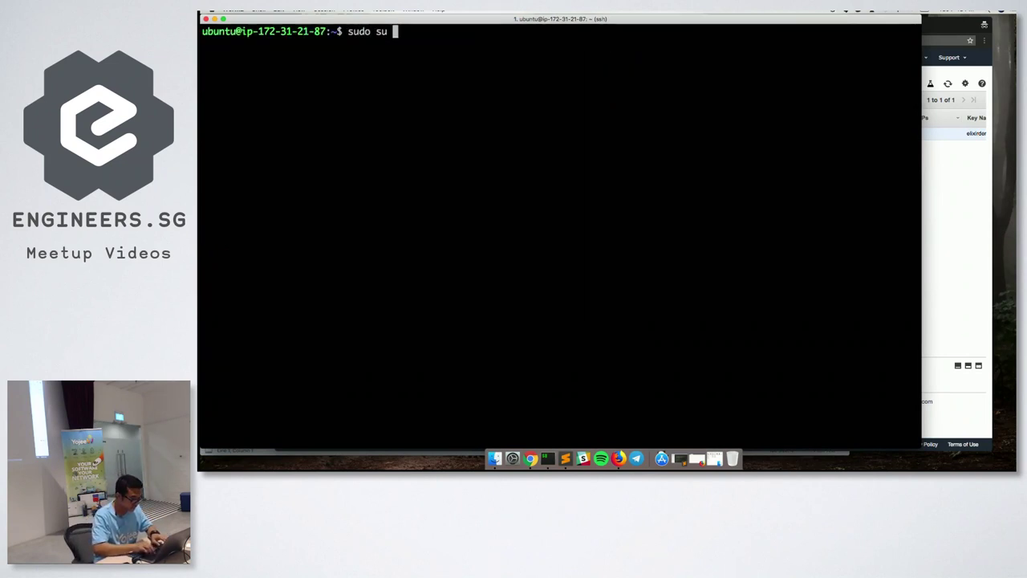
type("elixir")
key("Return")
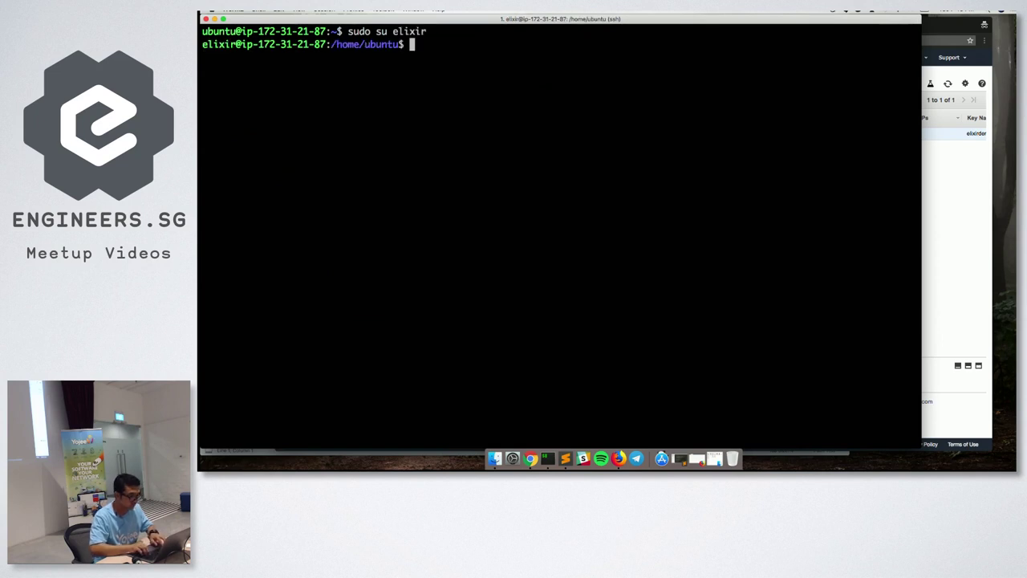
Clear the screen and change to the elixir user's home directory.
key("ctrl+l")
type("cd")
key("Return")
type("cd a")
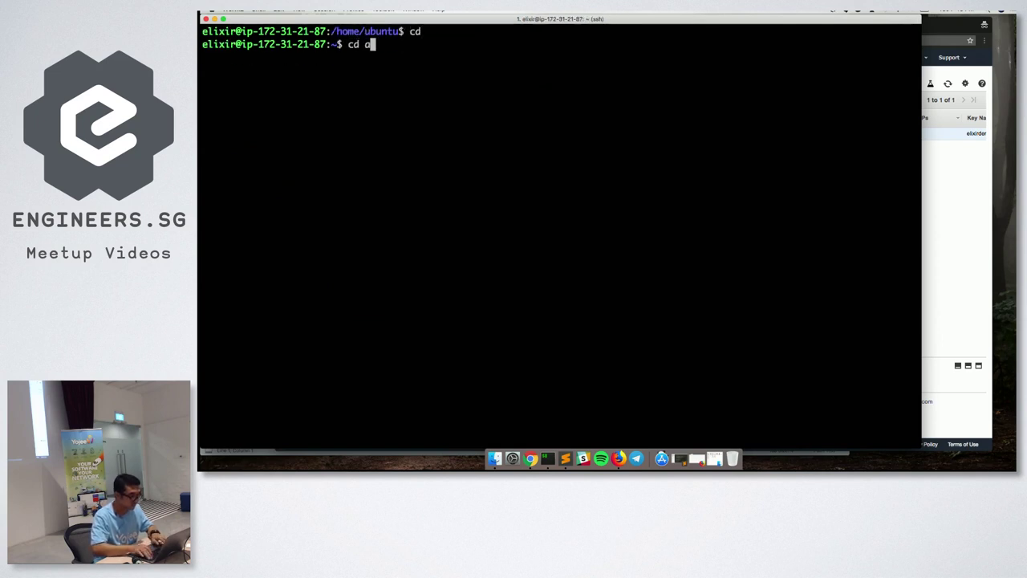
key("BackSpace")
key("BackSpace")
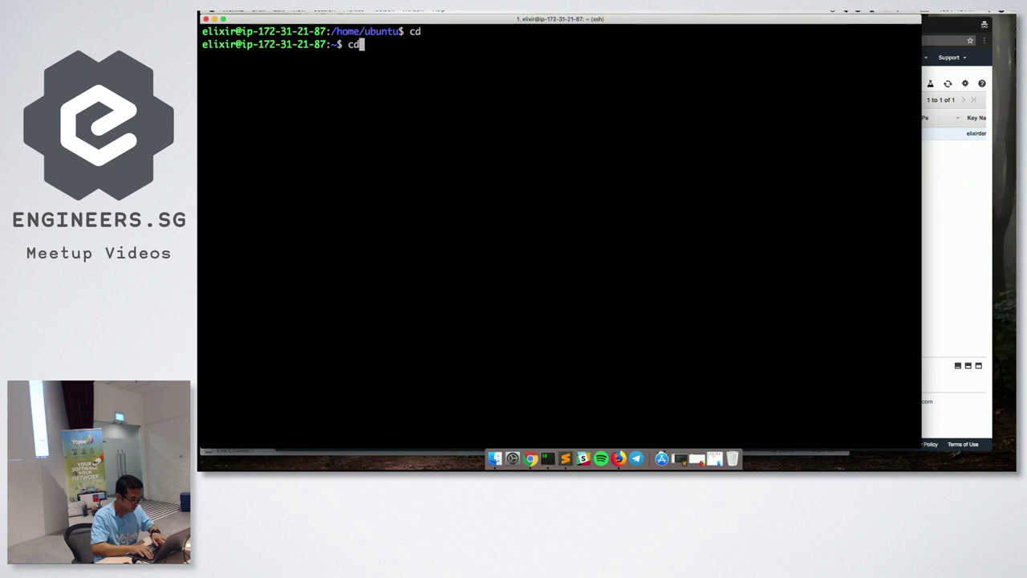
key("BackSpace")
key("BackSpace")
Try to delete the app directory with rm -rf app/, then clear the terminal screen.
type("rm -rf a")
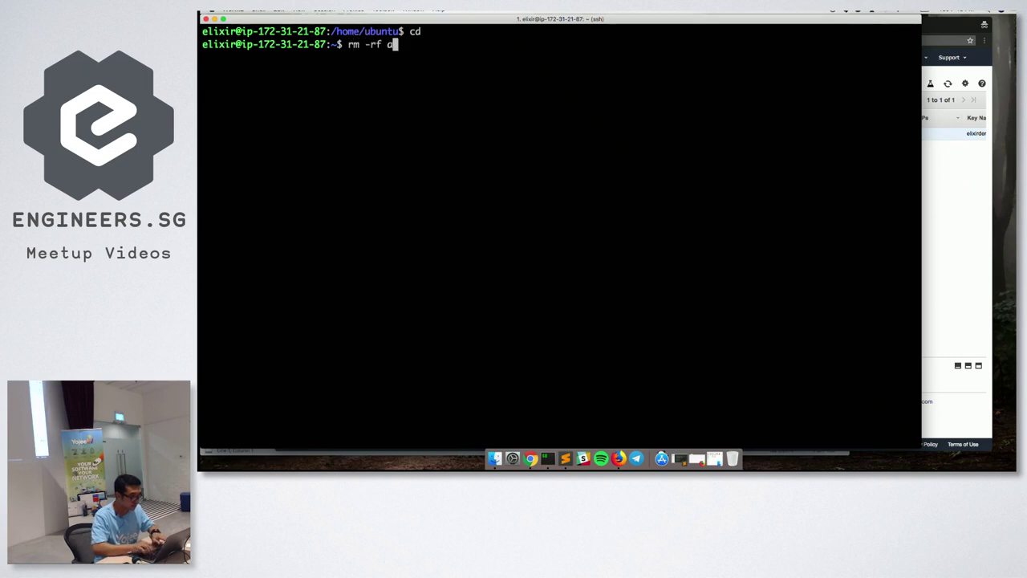
key("Tab")
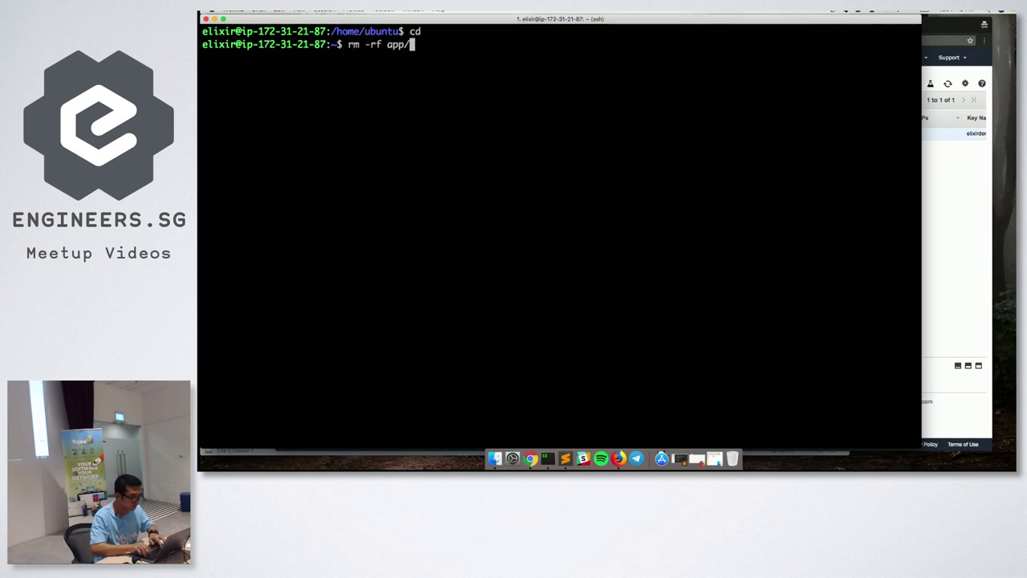
key("Tab")
key("Tab")
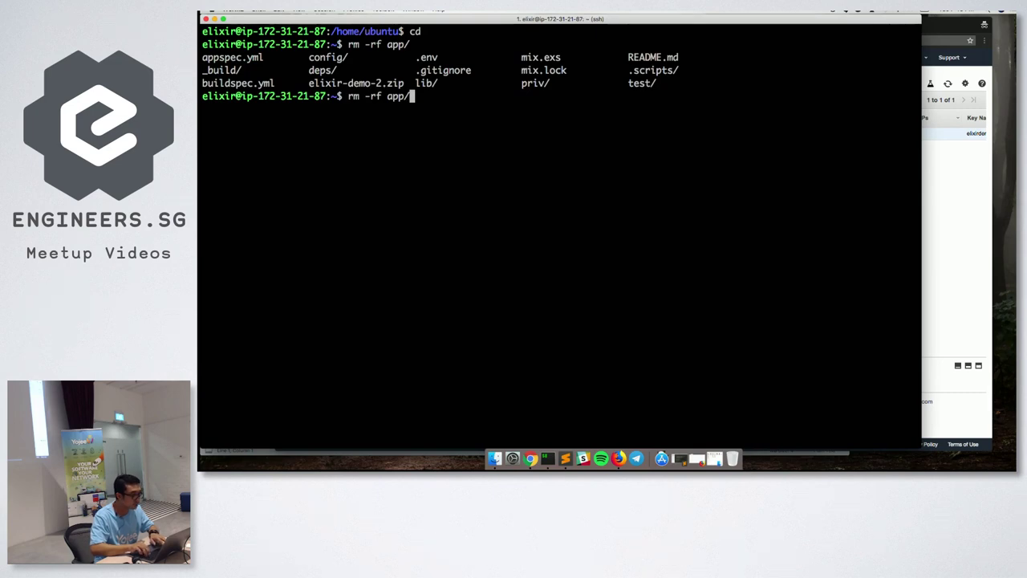
key("Return")
key("Up")
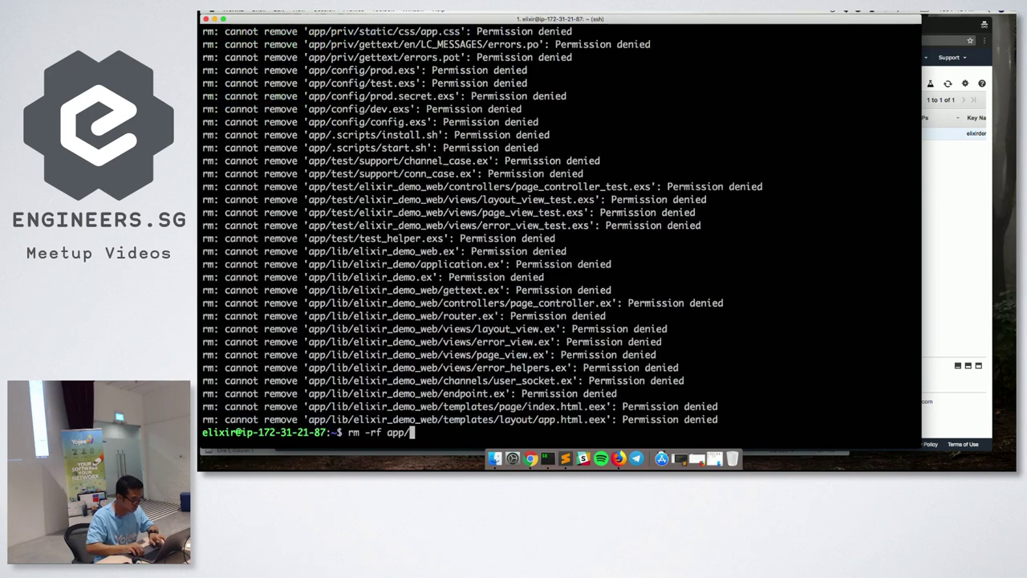
key("ctrl+a")
key("ctrl+c")
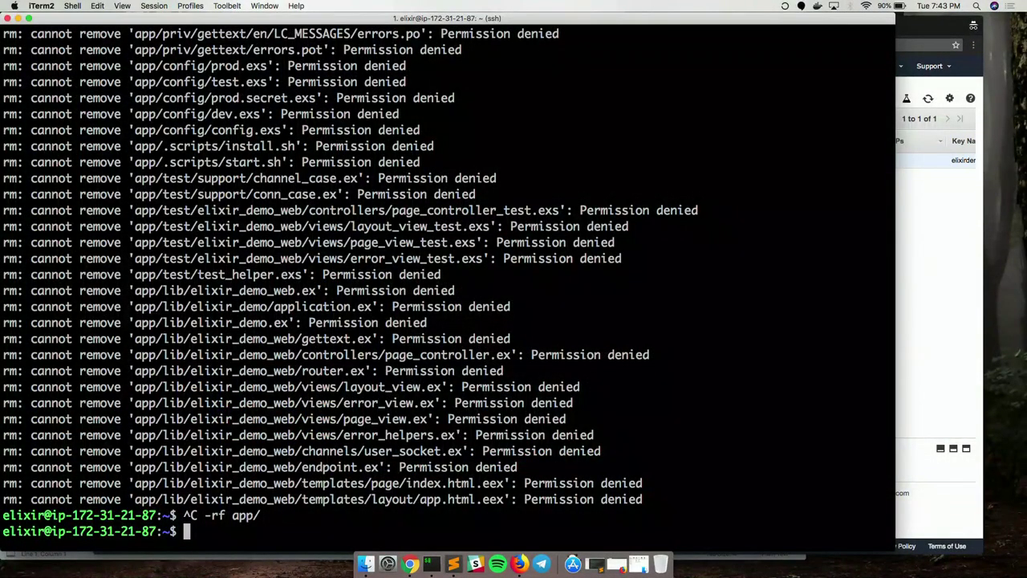
key("ctrl+l")
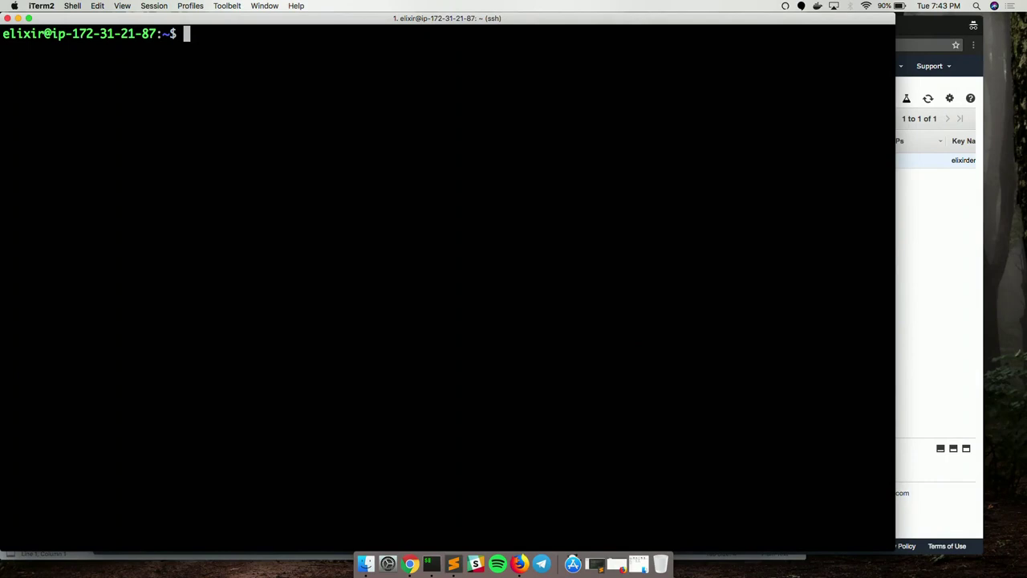
Switch to the EC2 console in Chrome and examine the instance's description in an enlarged details pane, including its IAM role.
key("super+Tab")
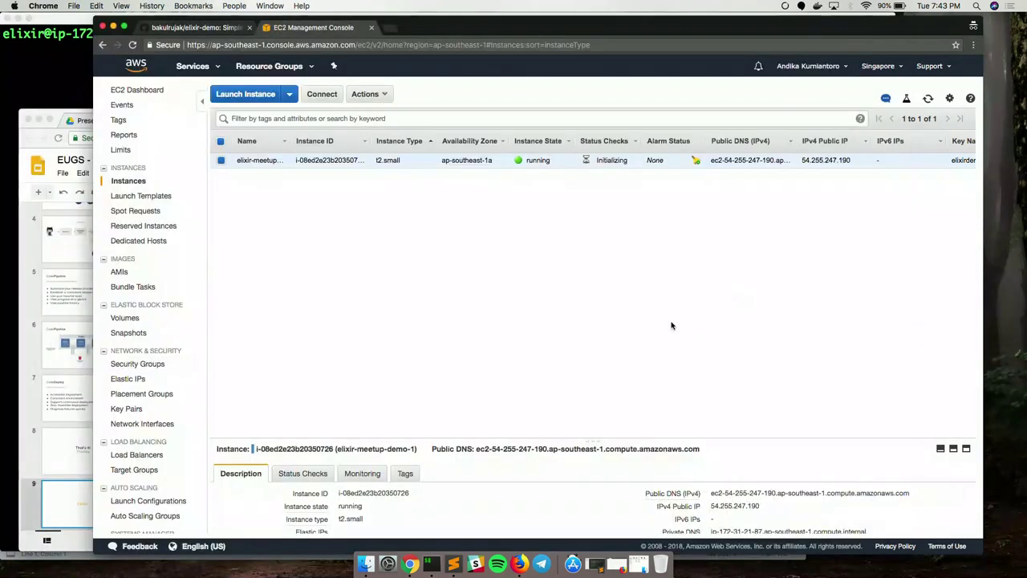
scroll(481, 497, "down", 3)
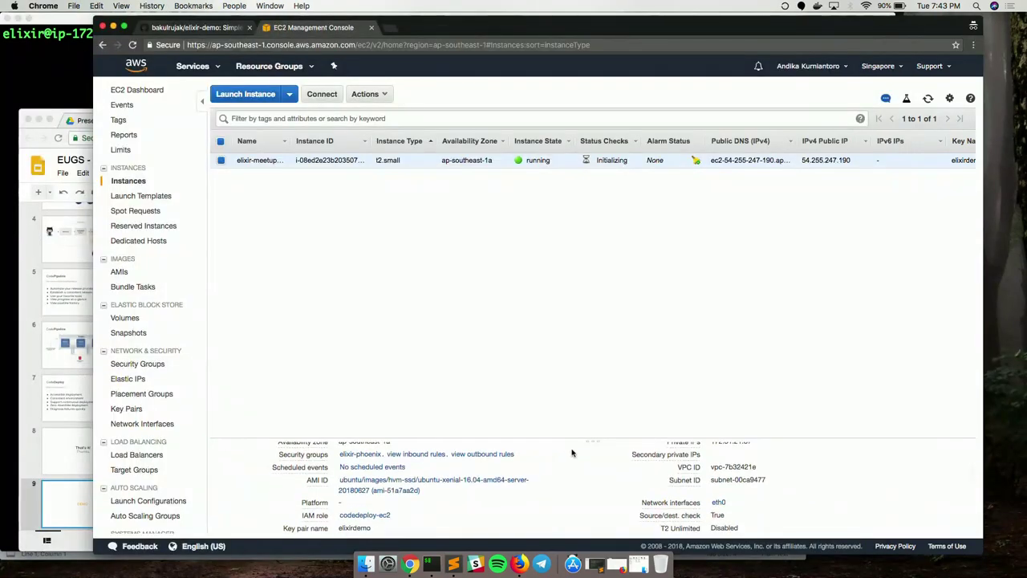
left_click_drag(592, 440, 612, 317)
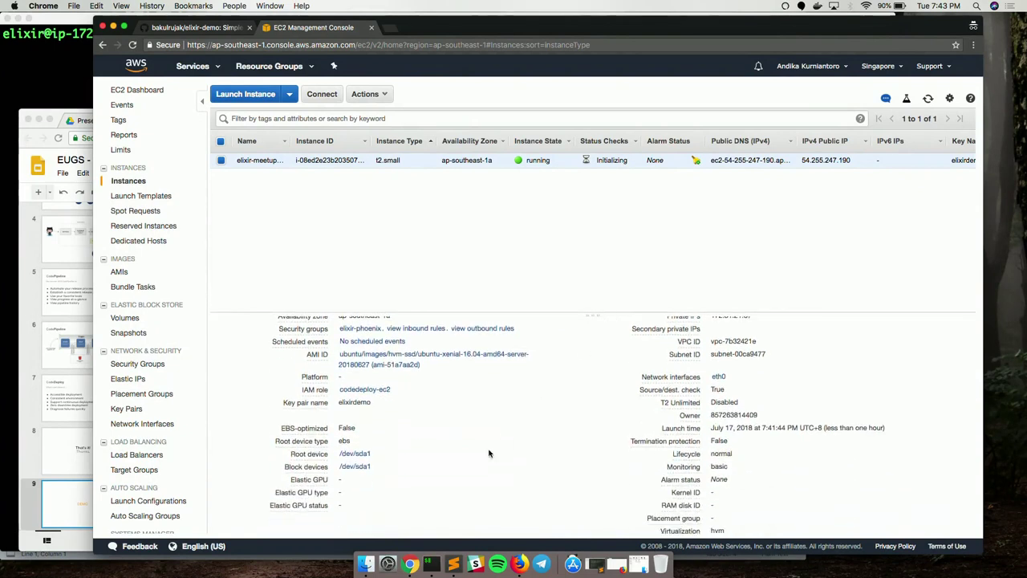
mouse_move(313, 390)
Bring up Sublime Text, then return to Chrome and view the elixir-demo repository on GitHub.
left_click(453, 565)
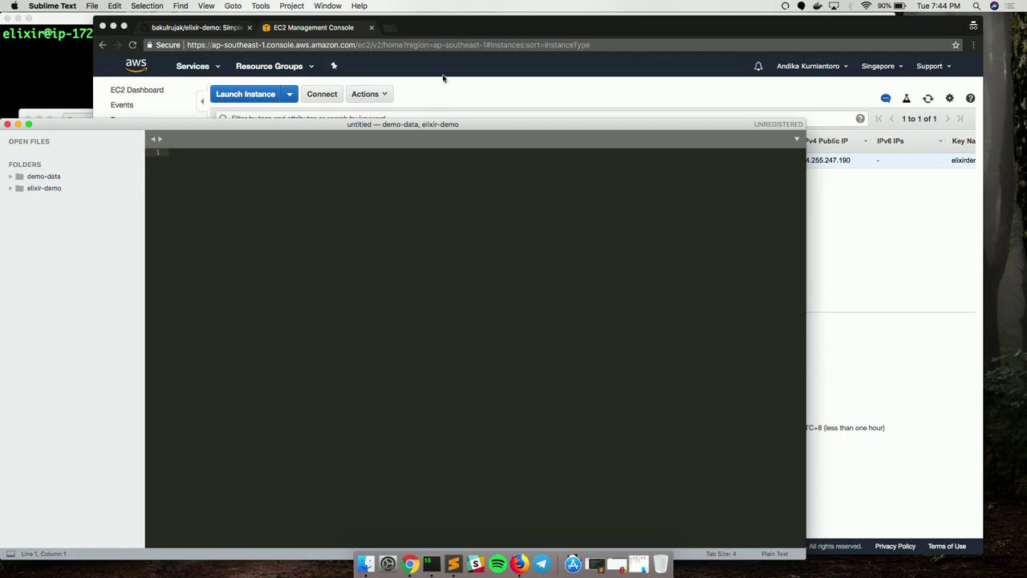
left_click(205, 27)
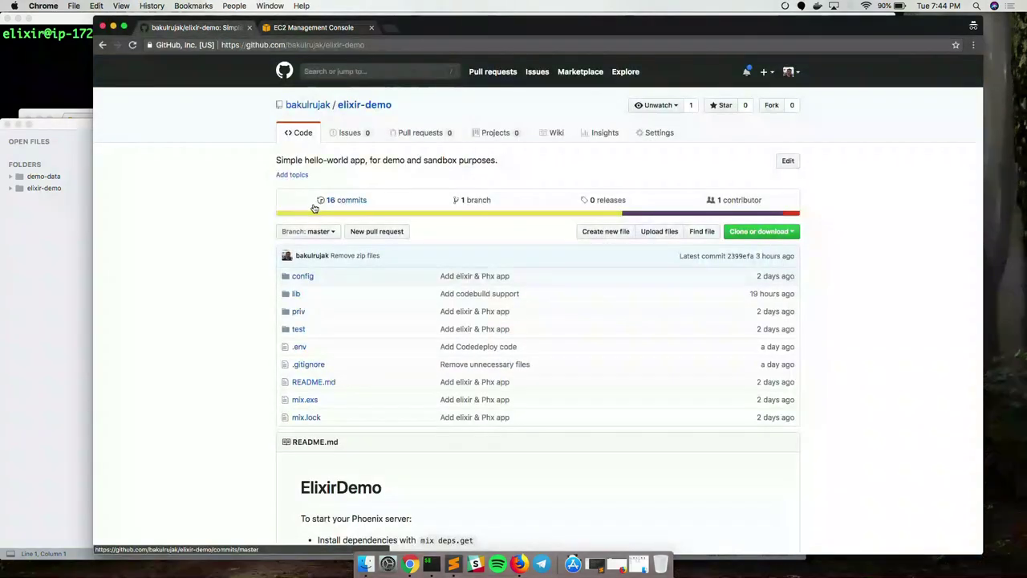
scroll(208, 344, "down", 1)
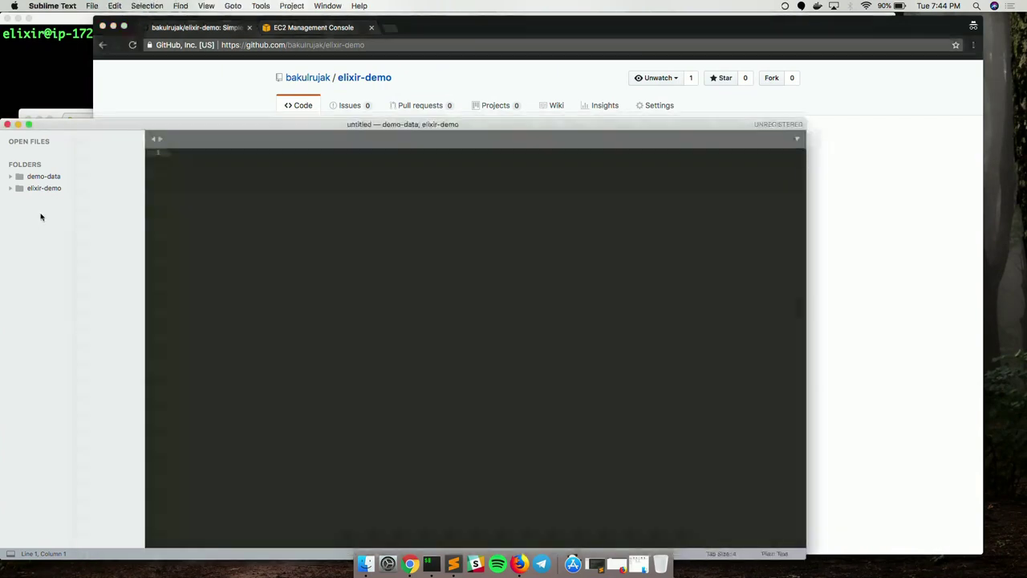
In Sublime Text, open page_view.ex from elixir-demo's lib/elixir_demo_web/views folder and select the "Hello World" message line.
left_click(43, 240)
left_click(26, 191)
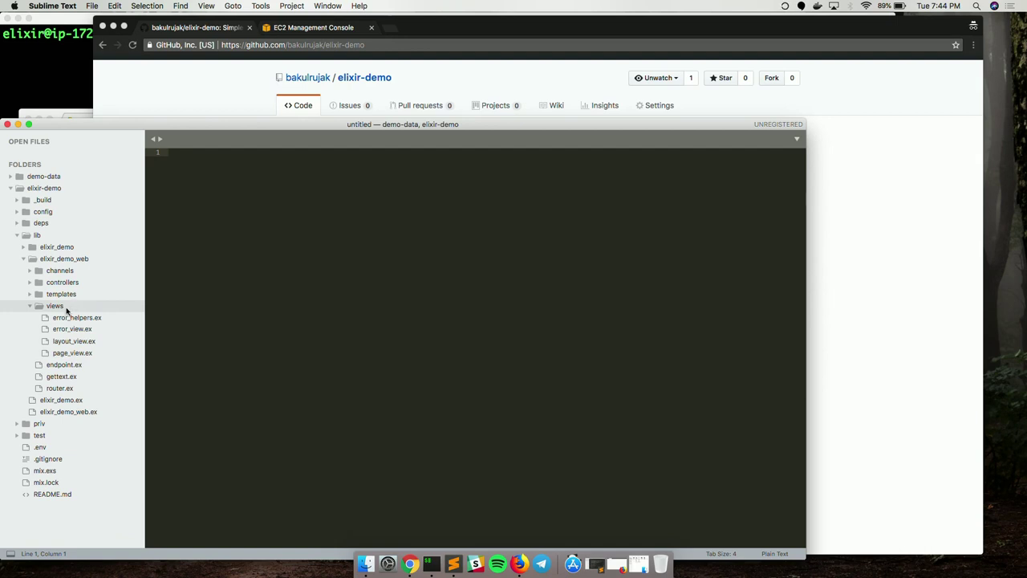
left_click(70, 353)
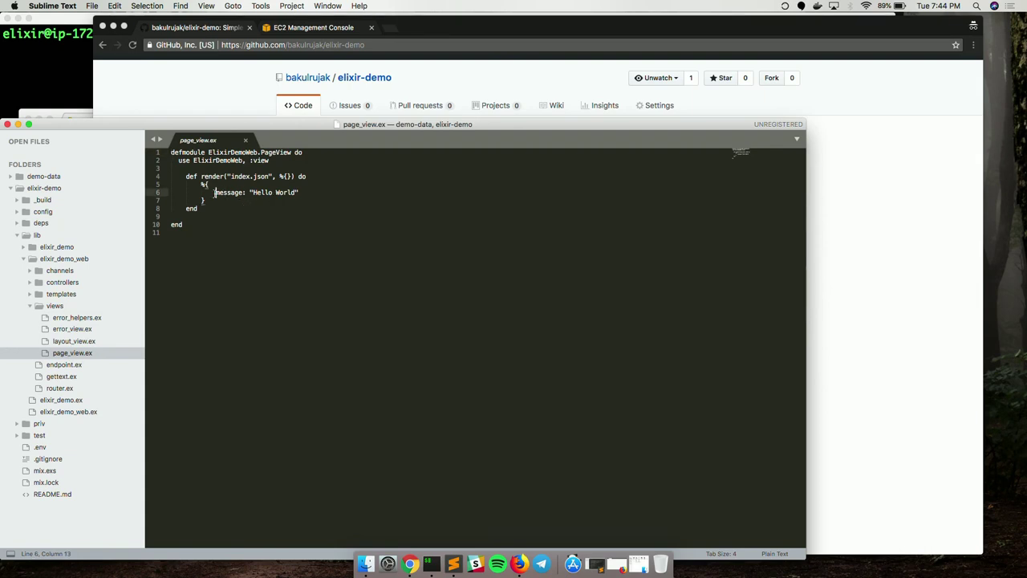
triple_click(230, 193)
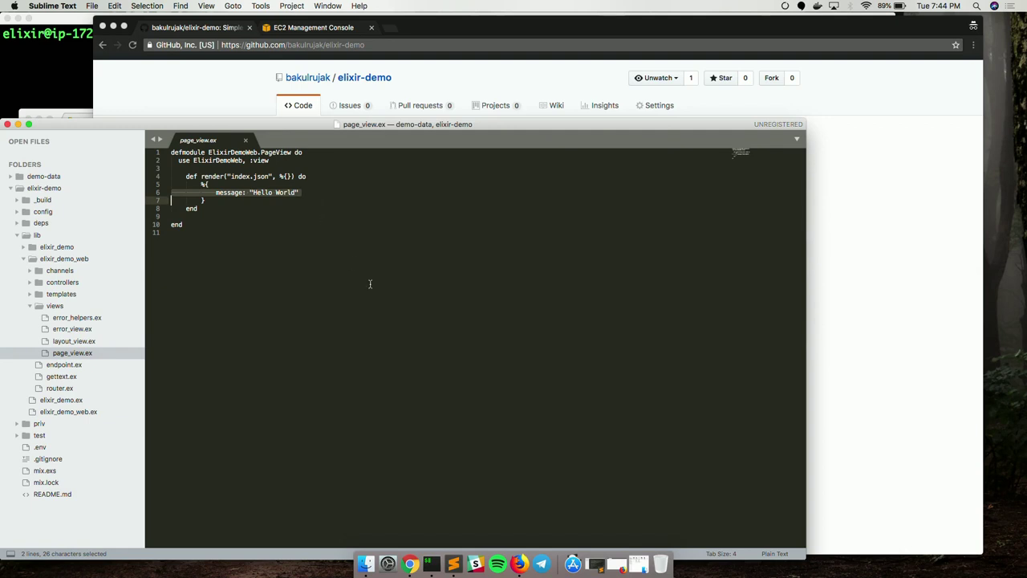
Switch to iTerm, widen its window, and split it into two side-by-side panes.
left_click(432, 563)
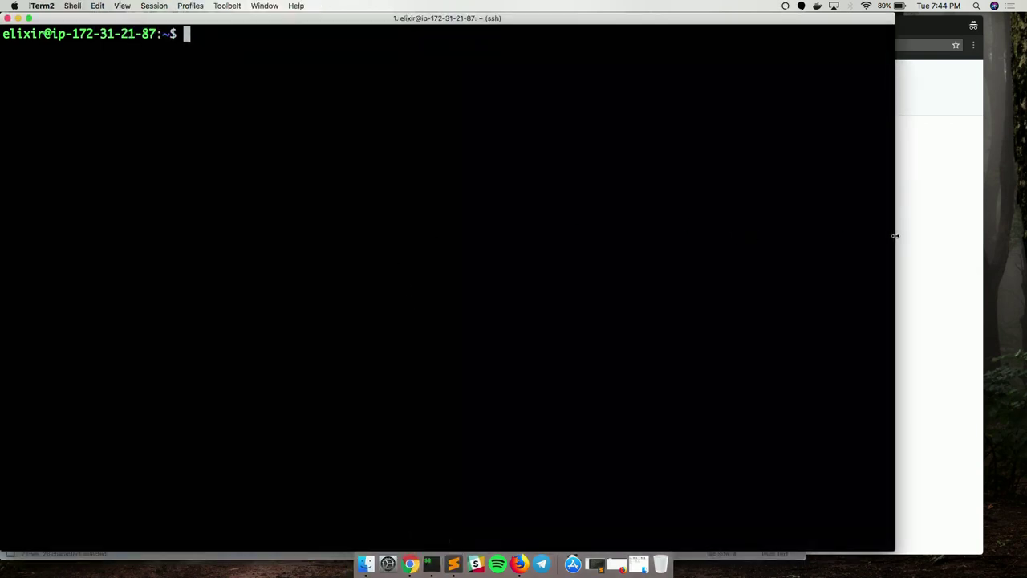
left_click_drag(895, 236, 964, 228)
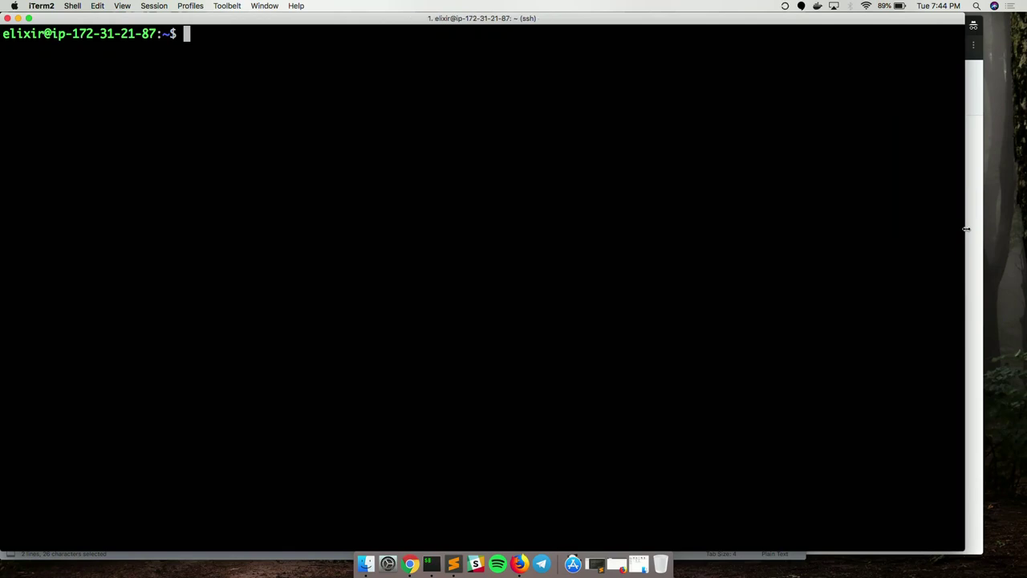
key("super+d")
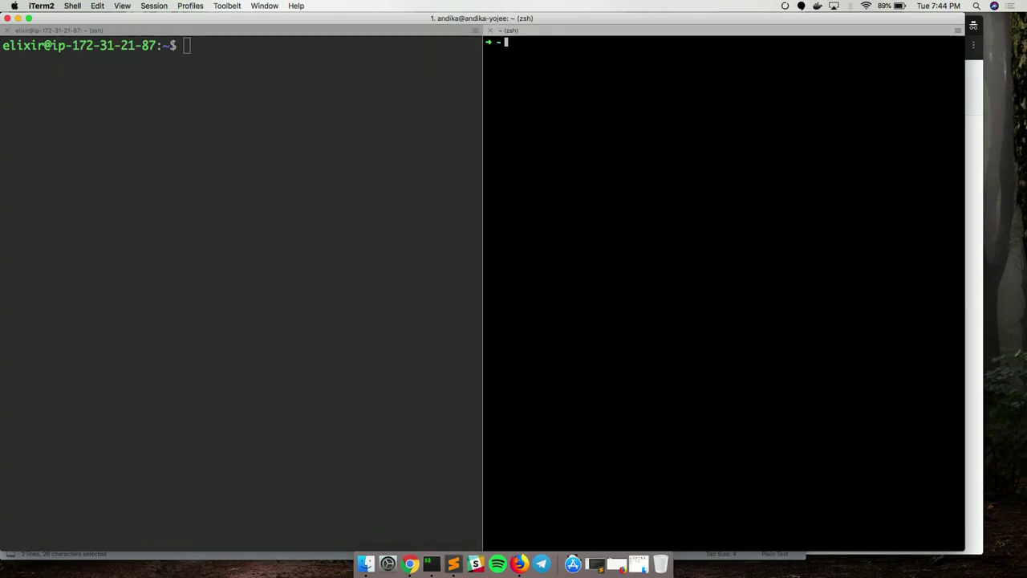
In the local terminal pane, change the directory to app/elixir-demo.
type("cd app")
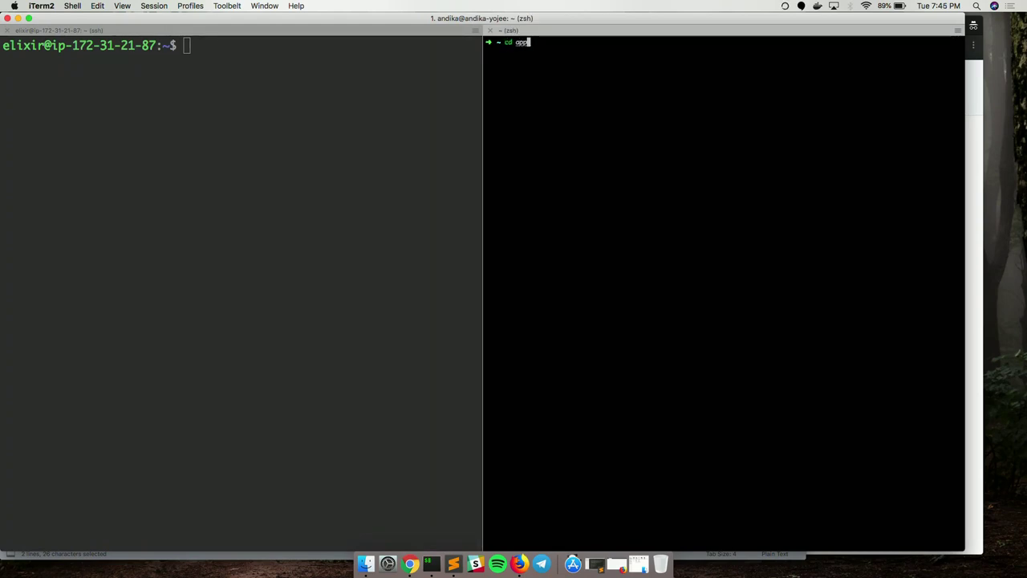
key("Tab")
type("/")
key("Tab")
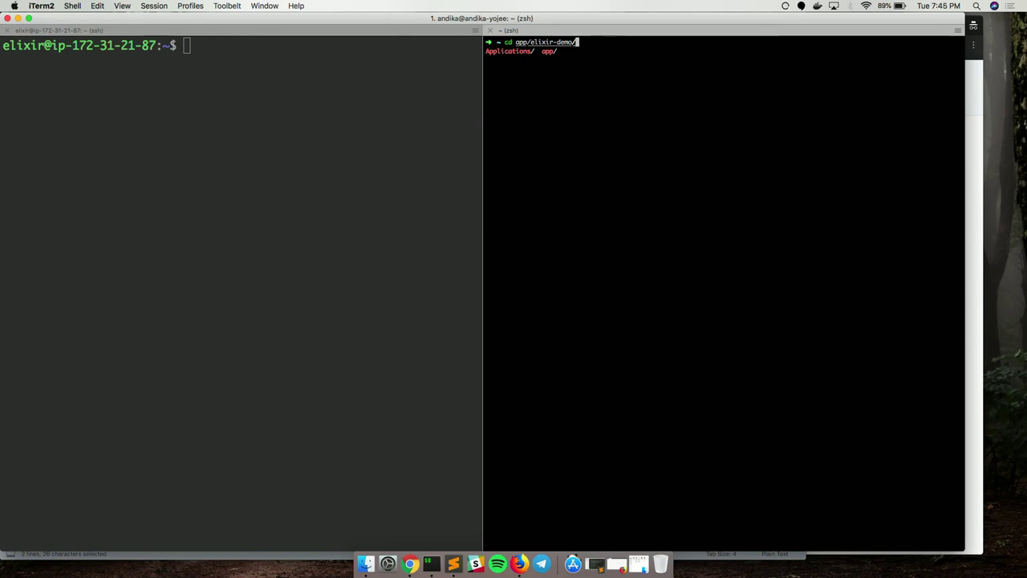
key("Return")
type("source")
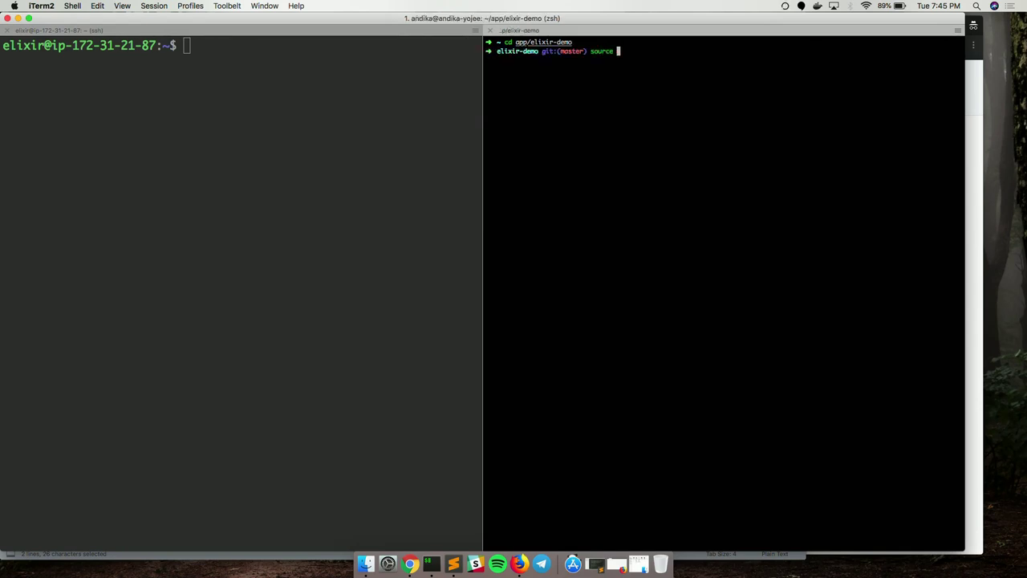
key("Tab")
type("ve")
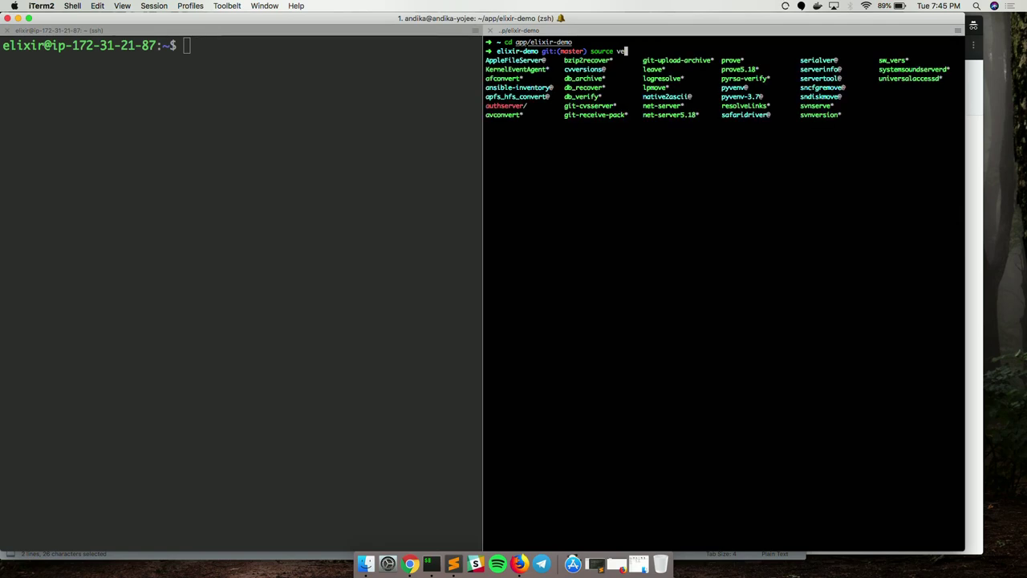
type("n")
key("BackSpace")
key("BackSpace")
key("BackSpace")
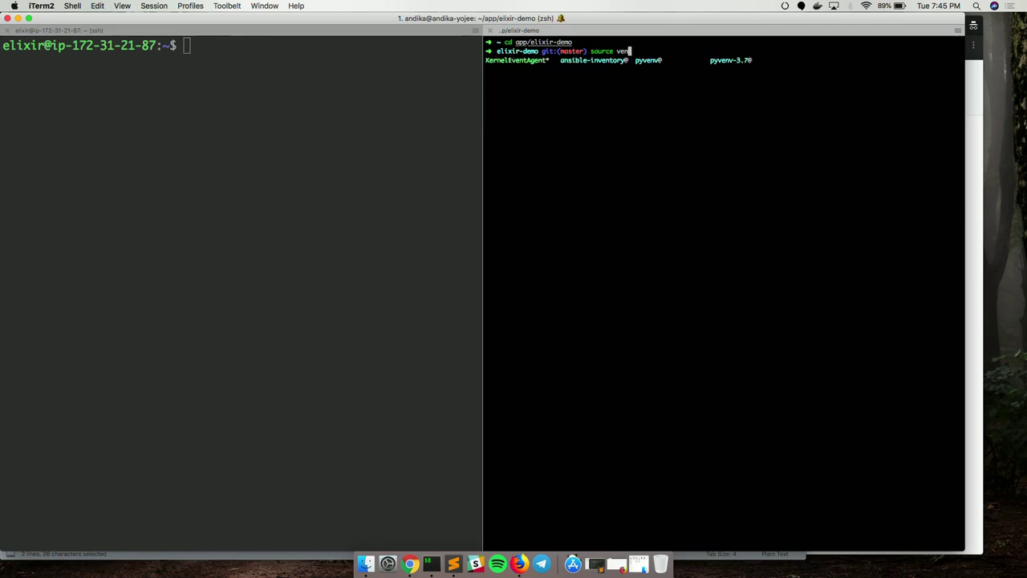
key("Return")
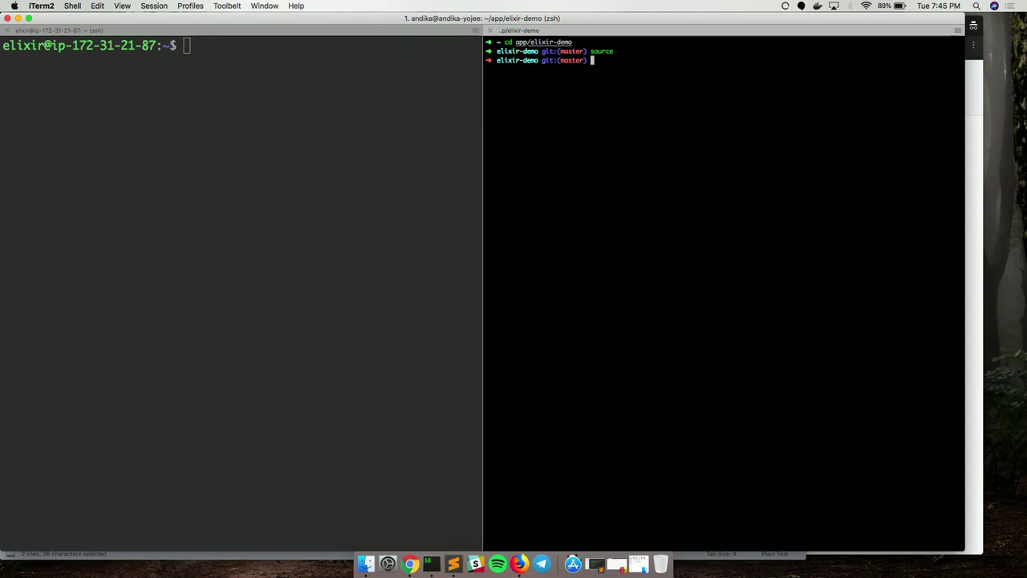
Start the Phoenix server with mix phx.server in the elixir-demo directory.
type("mix ph")
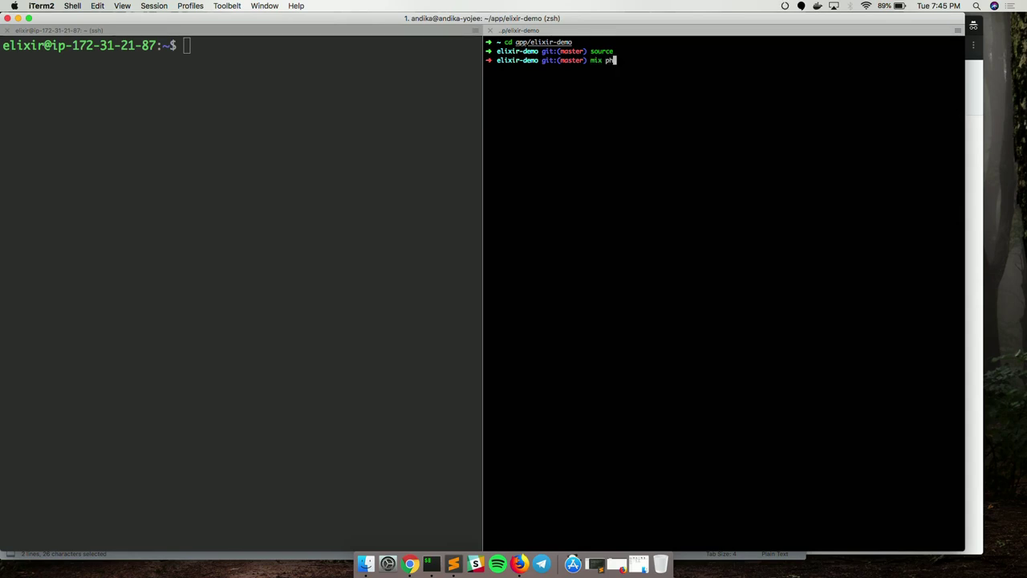
type("x.server")
key("Return")
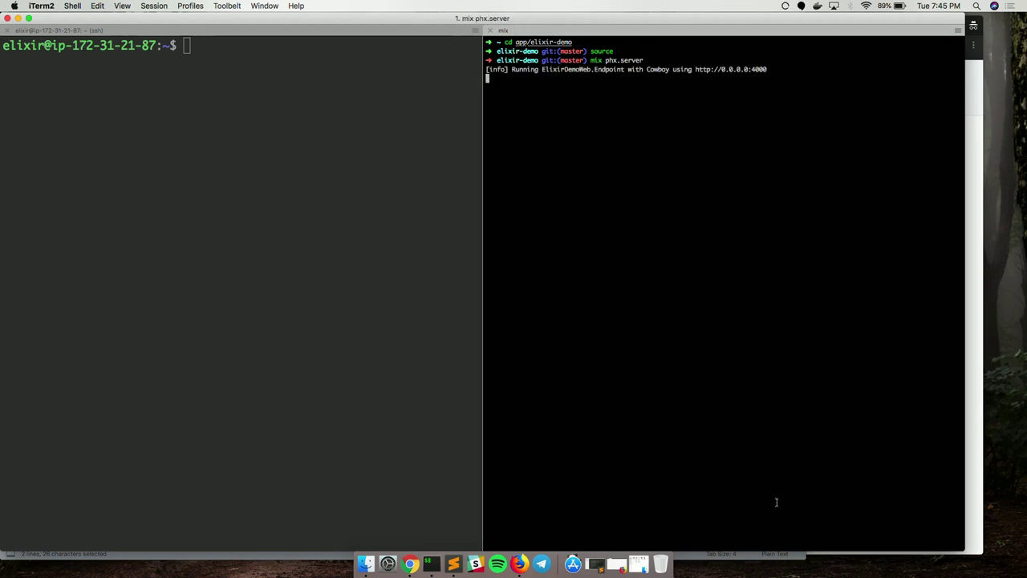
Switch to Chrome, open localhost:4000 in a new tab and enlarge the page to read the app's response.
left_click(411, 563)
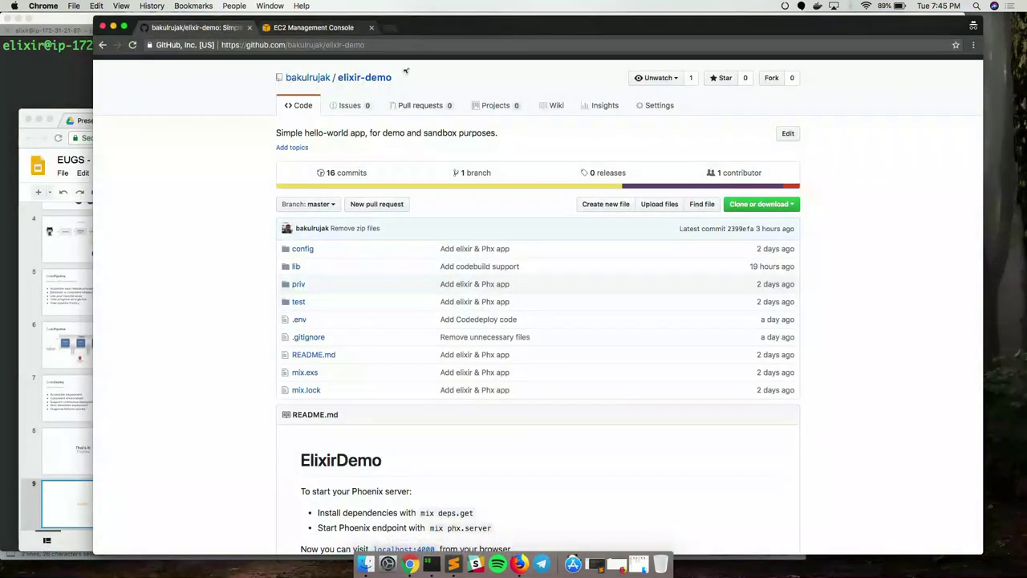
left_click(390, 27)
type("localhost:4000")
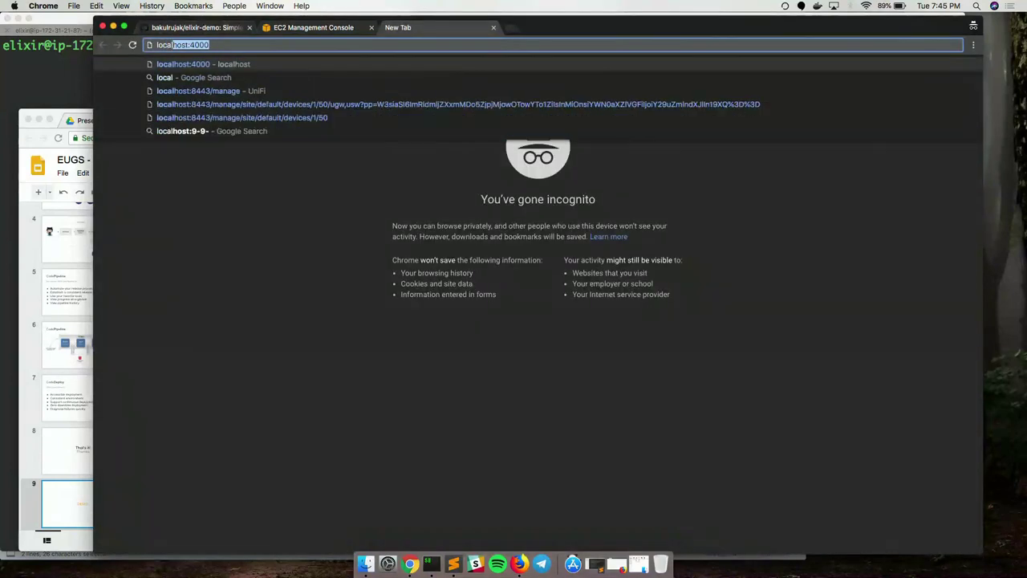
key("Return")
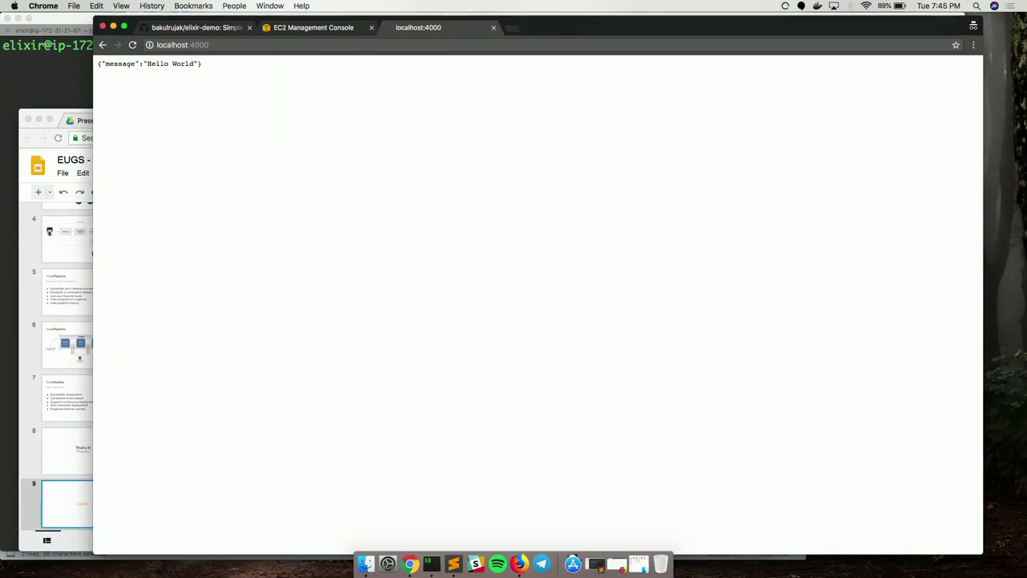
key("super+equal")
key("super+equal")
key("super+equal")
key("super+equal")
key("super+equal")
key("super+equal")
key("super+equal")
key("super+equal")
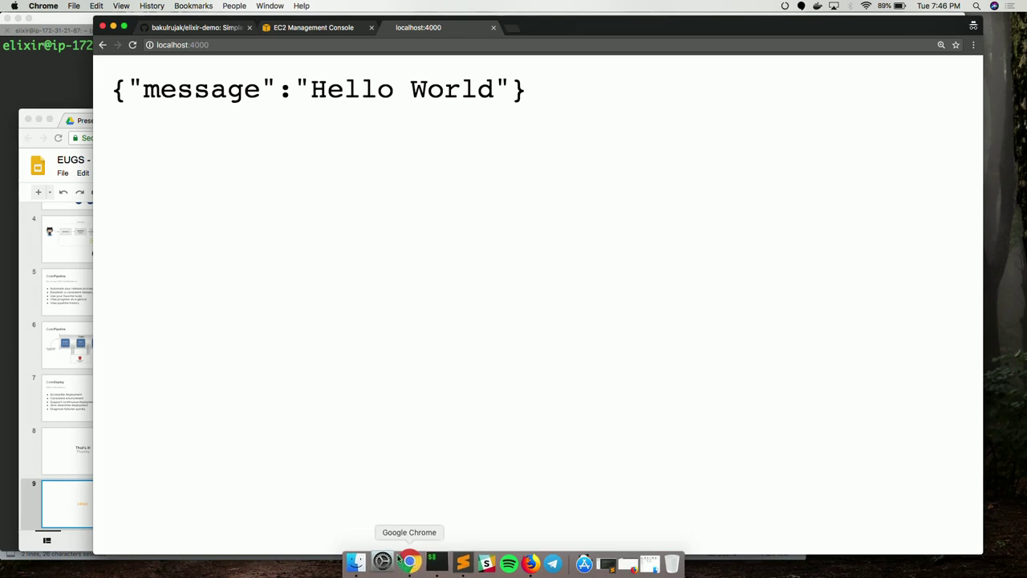
Glance at the elixir-demo repository on GitHub, then switch to iTerm and abort the running Phoenix server.
left_click(197, 27)
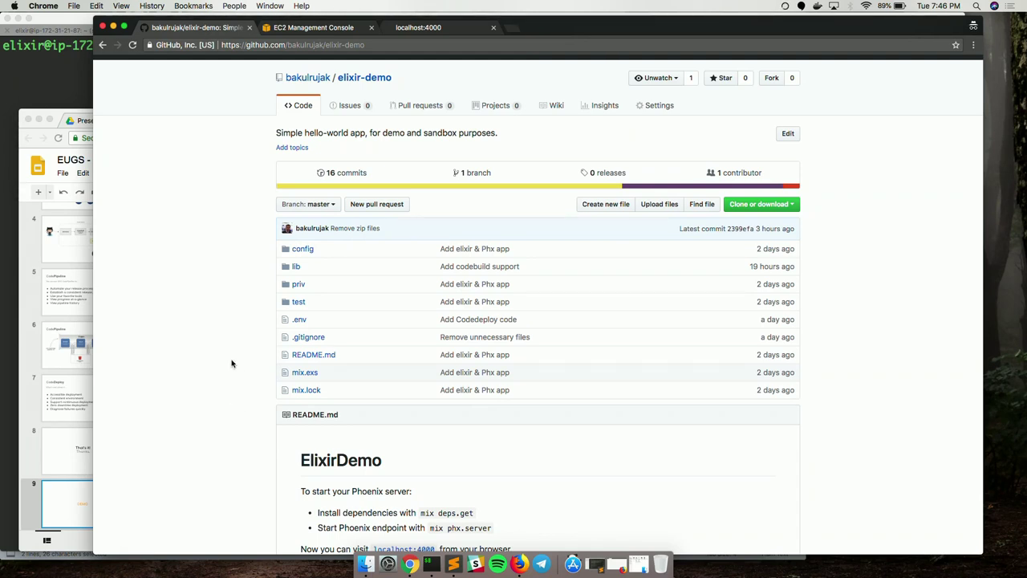
left_click(438, 554)
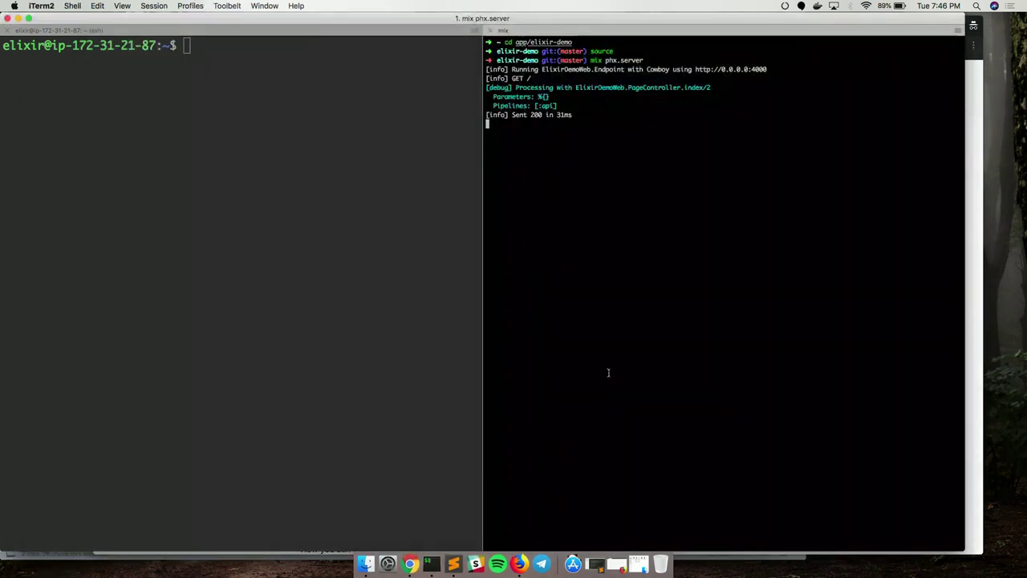
key("ctrl+c")
type("a")
key("Return")
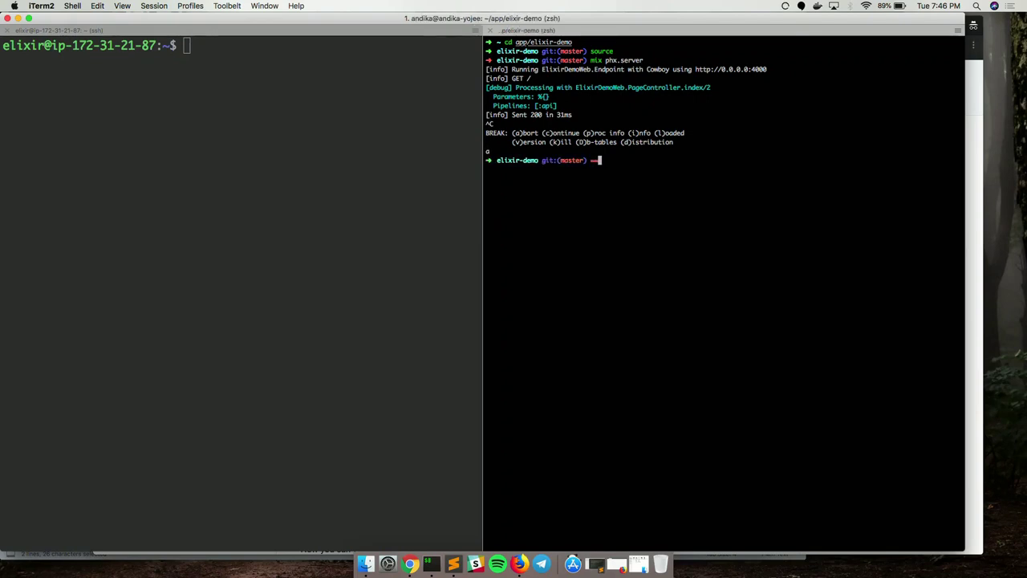
Enlarge the text in the local terminal pane and run git pull in elixir-demo.
key("super+equal")
key("super+equal")
key("super+equal")
key("super+equal")
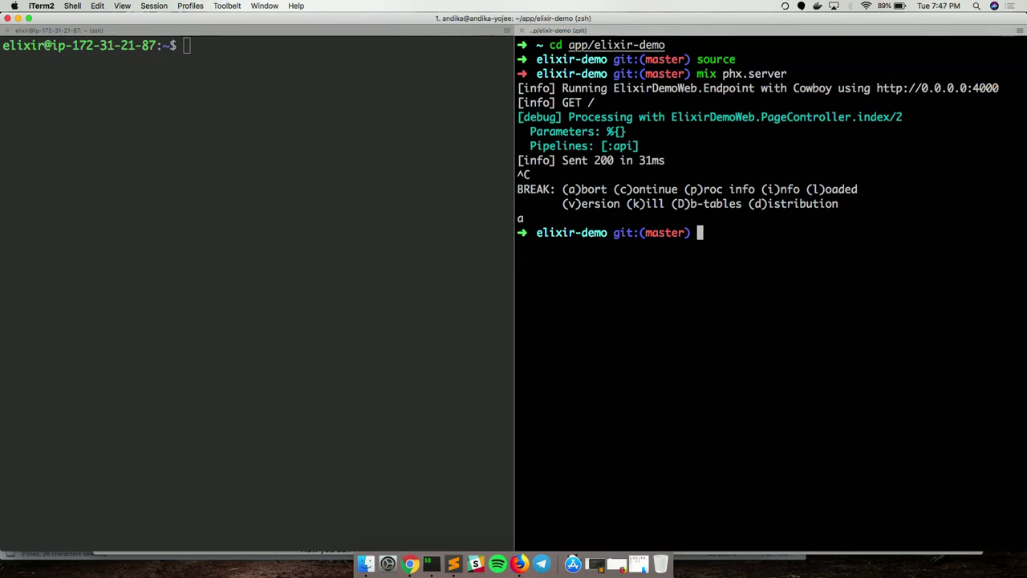
type("git pull")
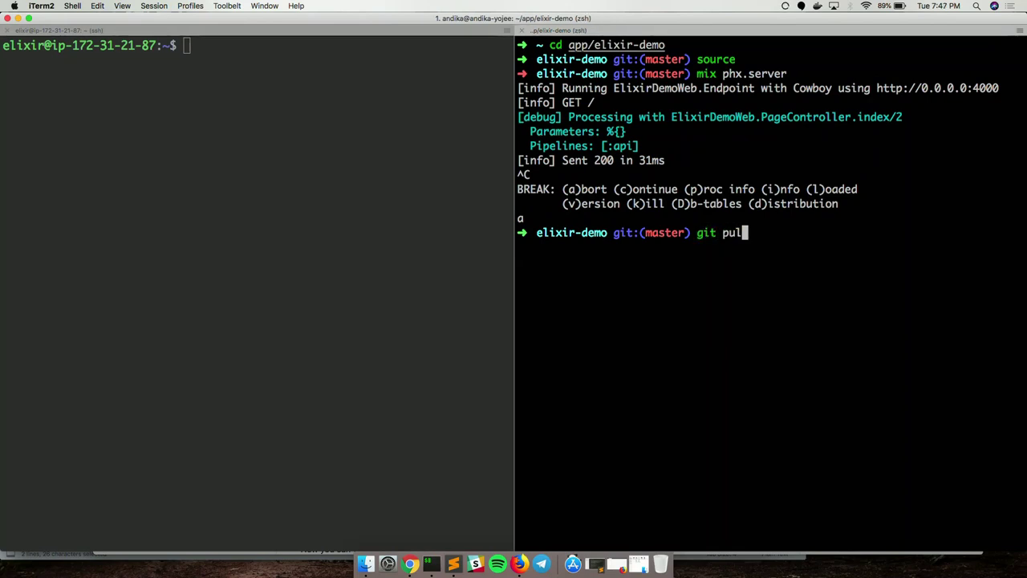
key("Return")
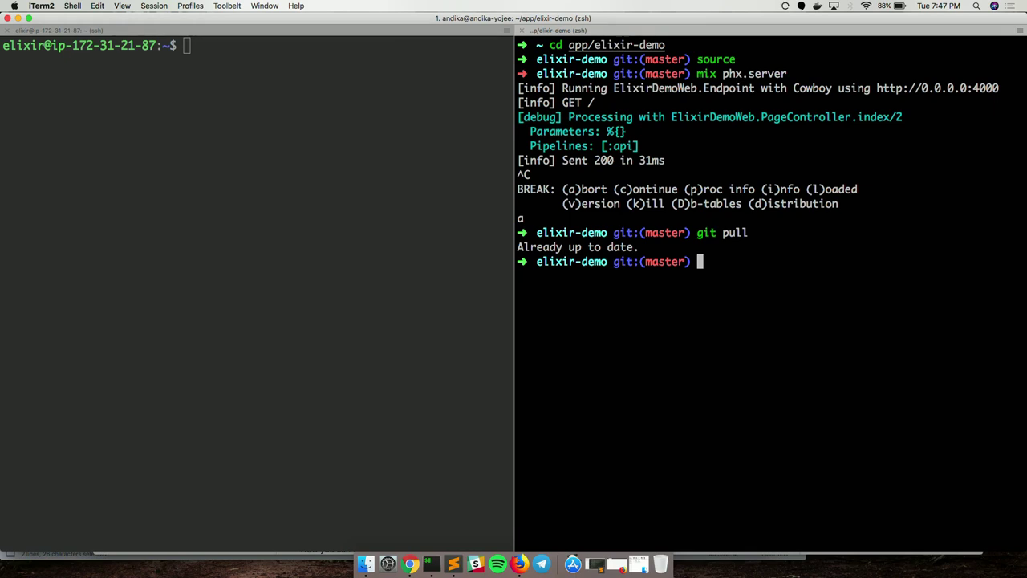
Switch to Chrome and open the AWS CodeDeploy deployments page in a new tab.
left_click(410, 563)
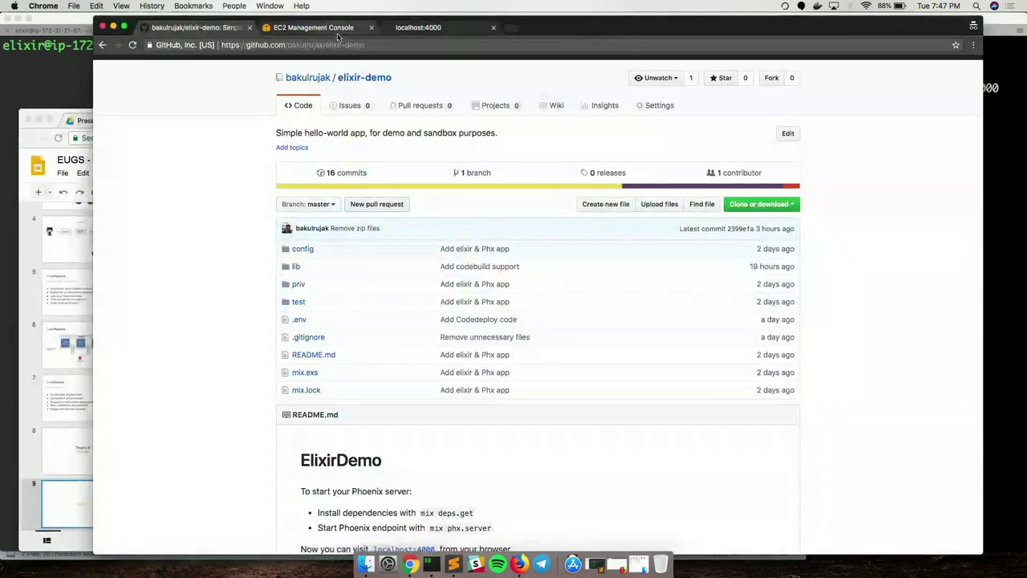
left_click(317, 27)
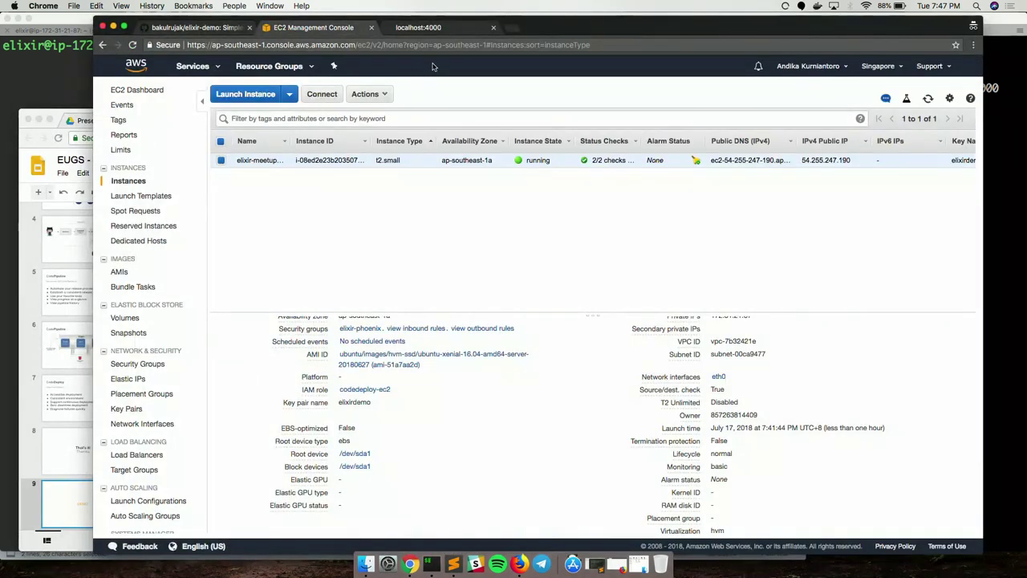
key("super+t")
type("codede")
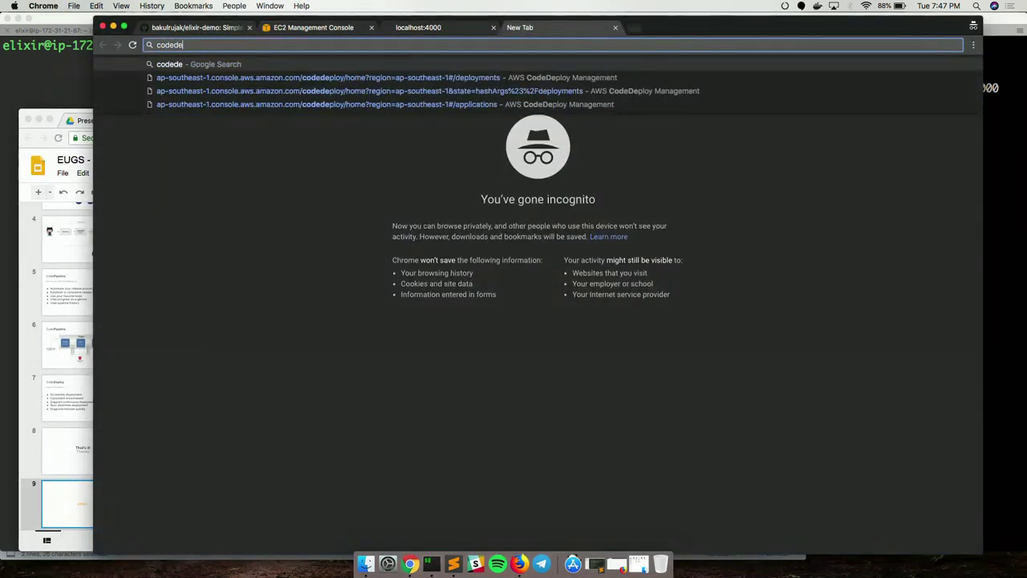
key("Down")
key("Return")
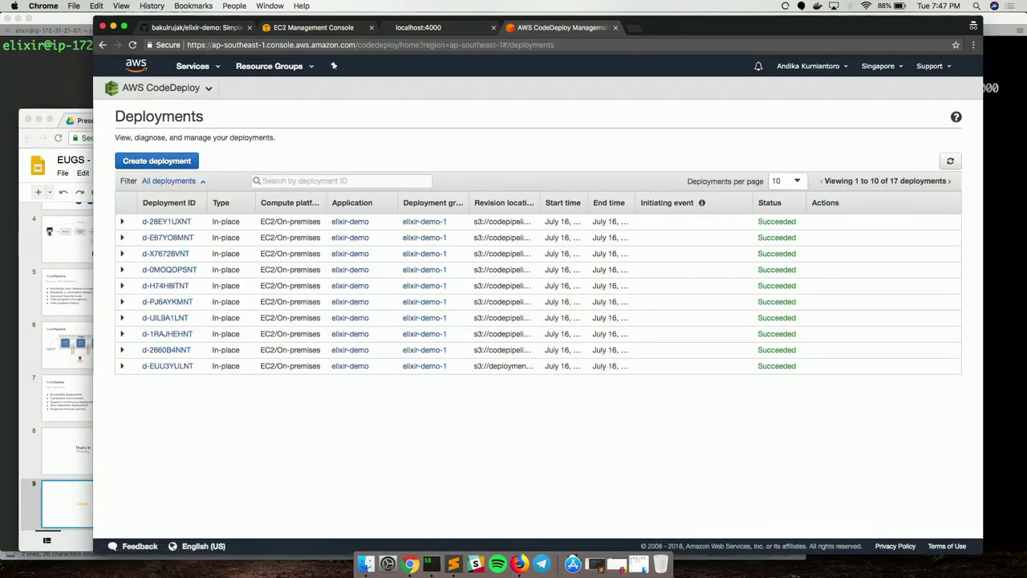
Enlarge the CodeDeploy page and open the details of the elixir-demo application from the list of applications.
key("super+equal")
key("super+equal")
left_click(236, 97)
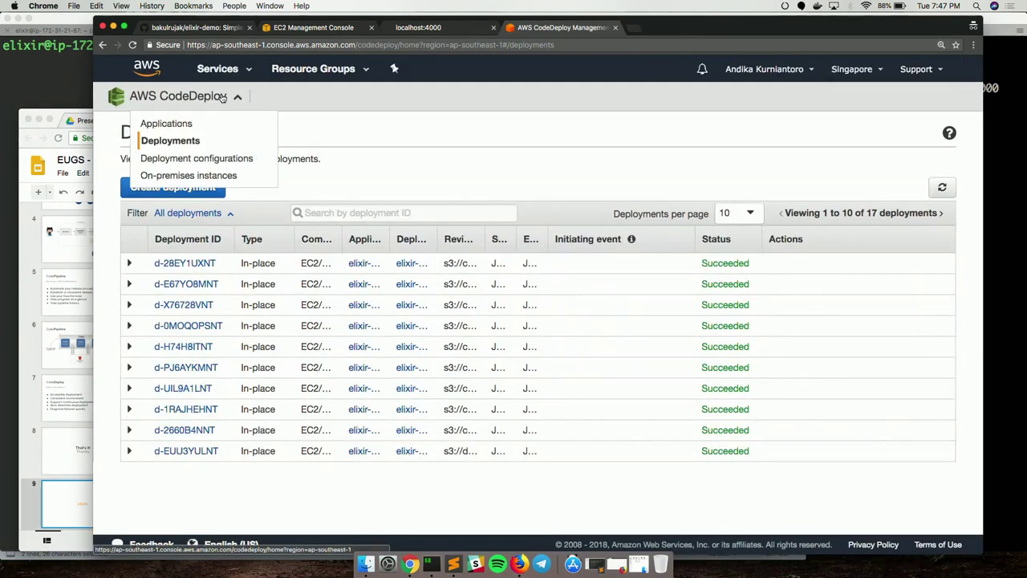
left_click(194, 120)
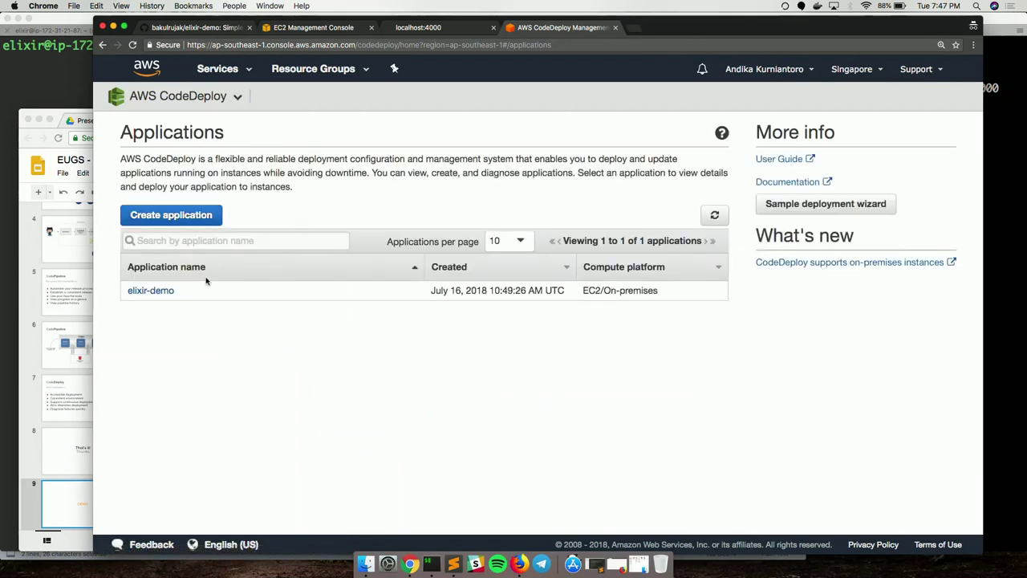
left_click(152, 291)
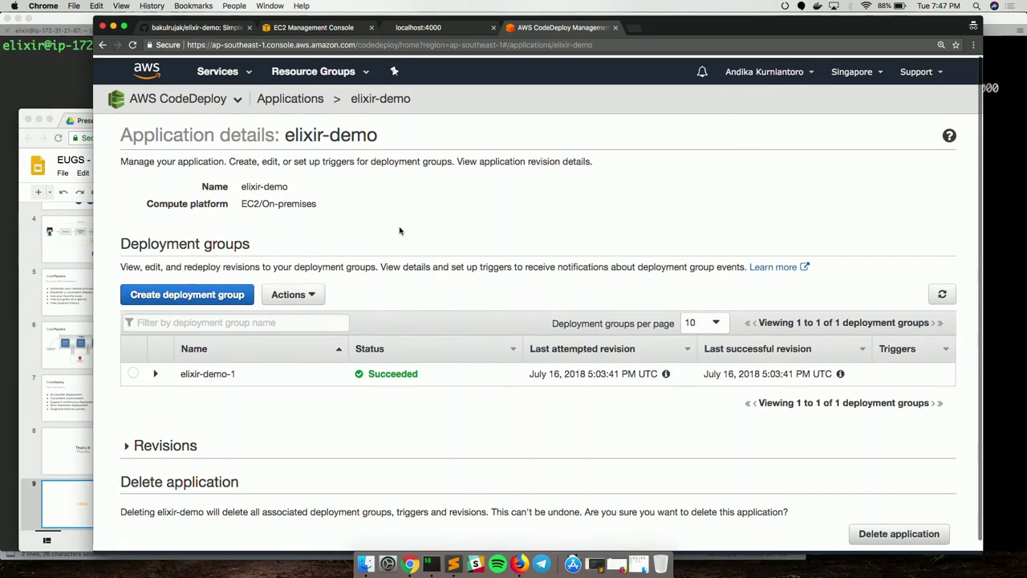
left_click(318, 96)
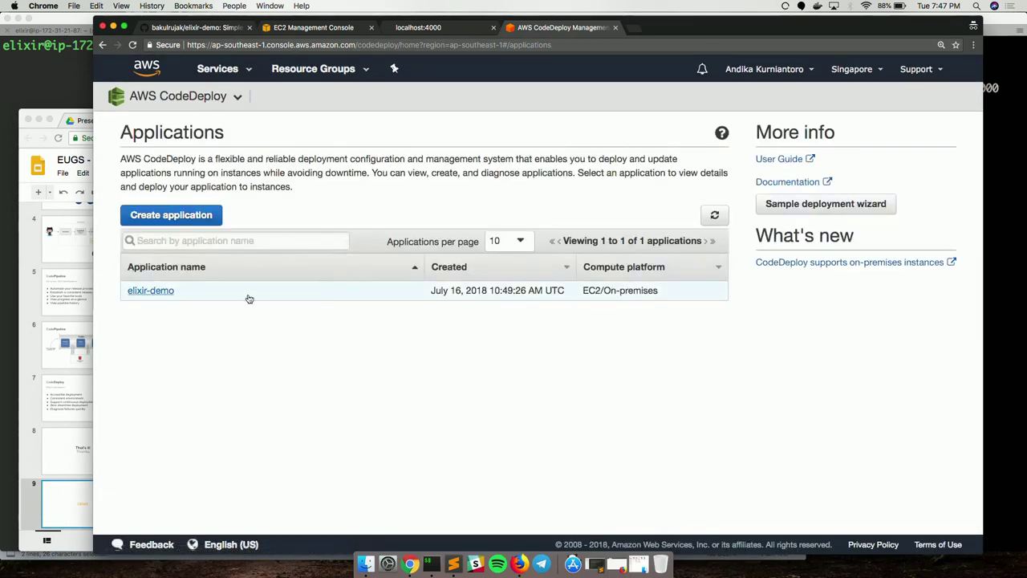
left_click(169, 294)
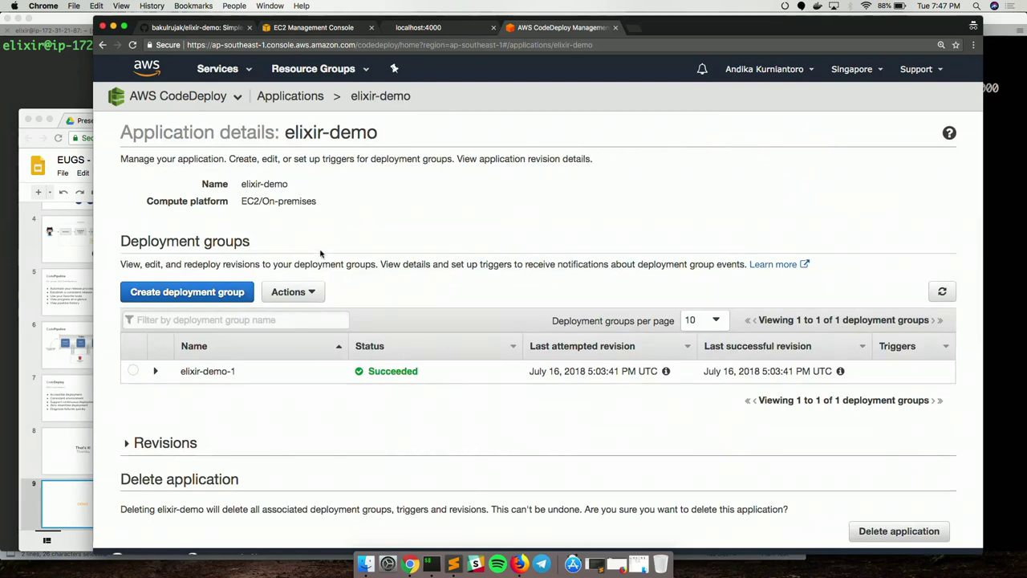
Delete the elixir-demo application from CodeDeploy, confirming with the name elixir-demo.
left_click(294, 292)
scroll(369, 369, "down", 1)
left_click(875, 517)
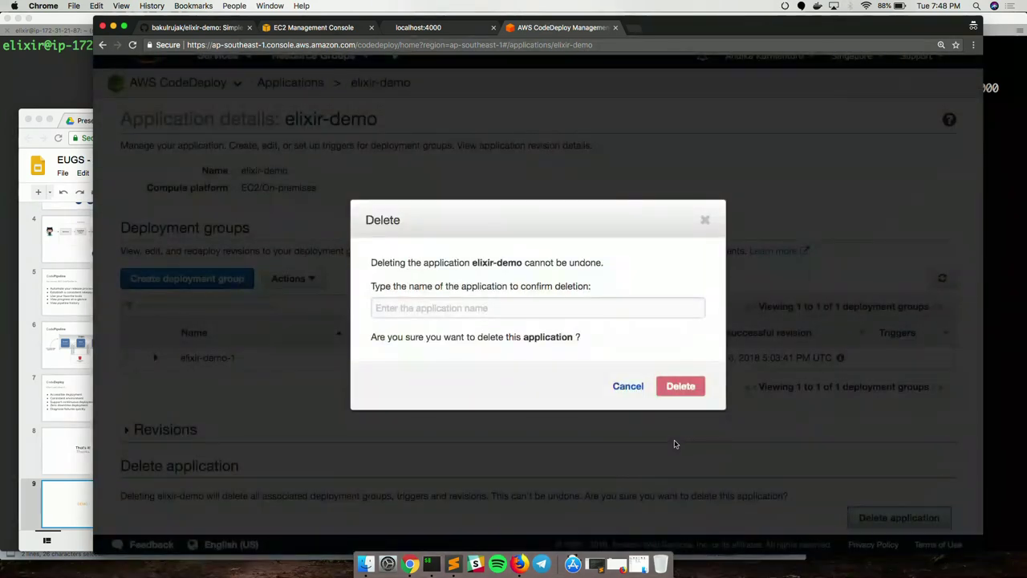
left_click(570, 310)
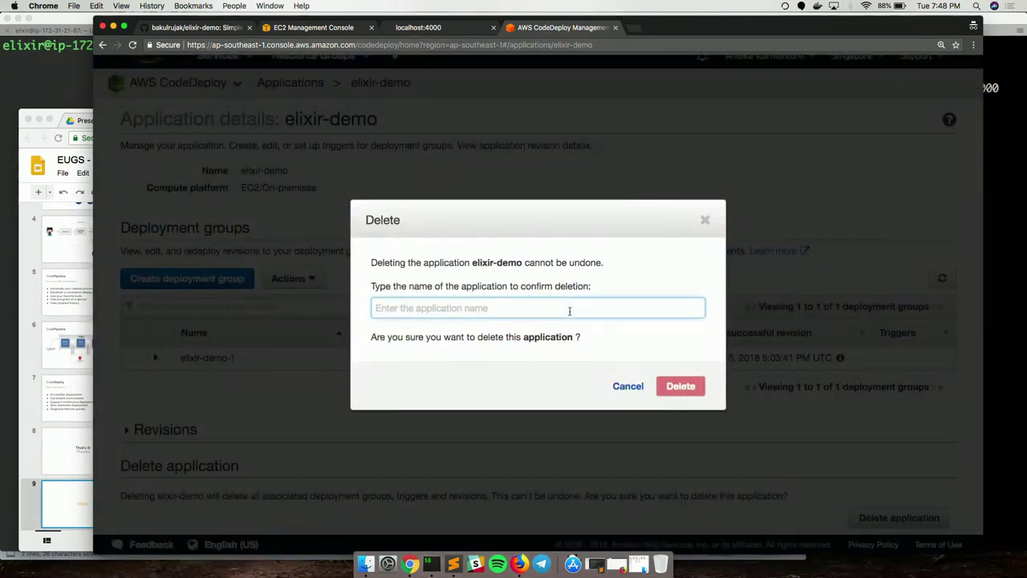
type("e")
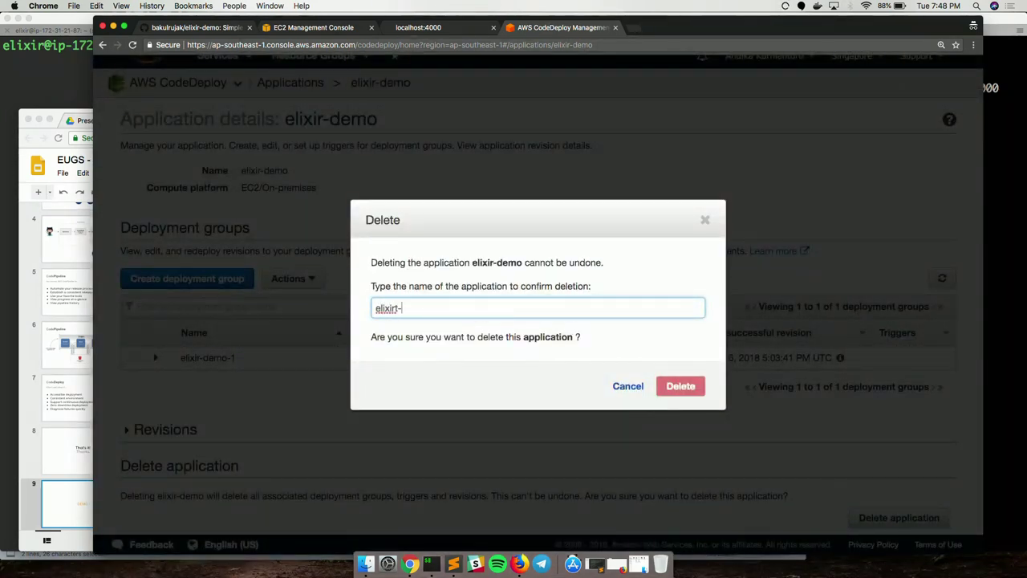
type("lixir-demo")
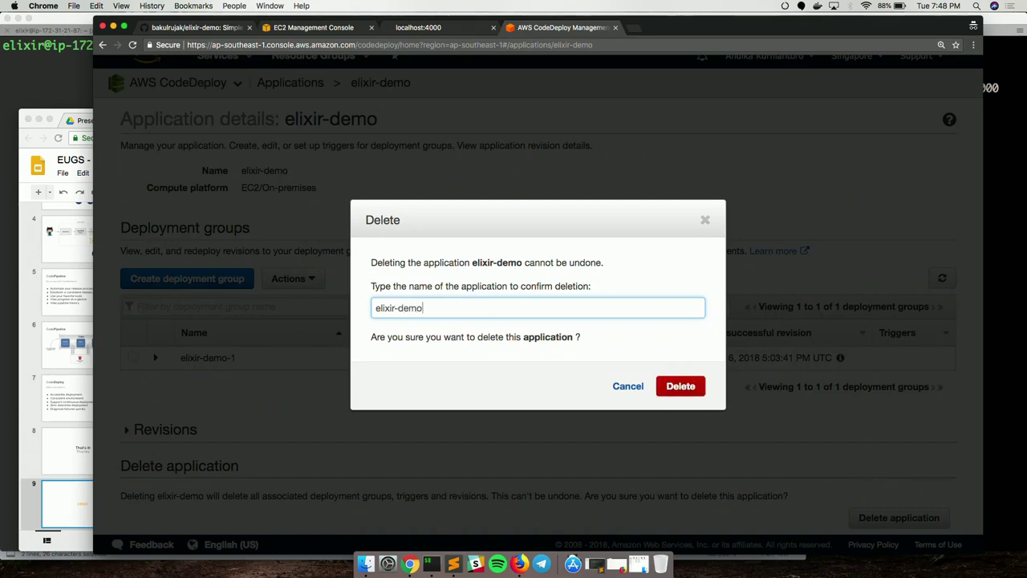
left_click(692, 387)
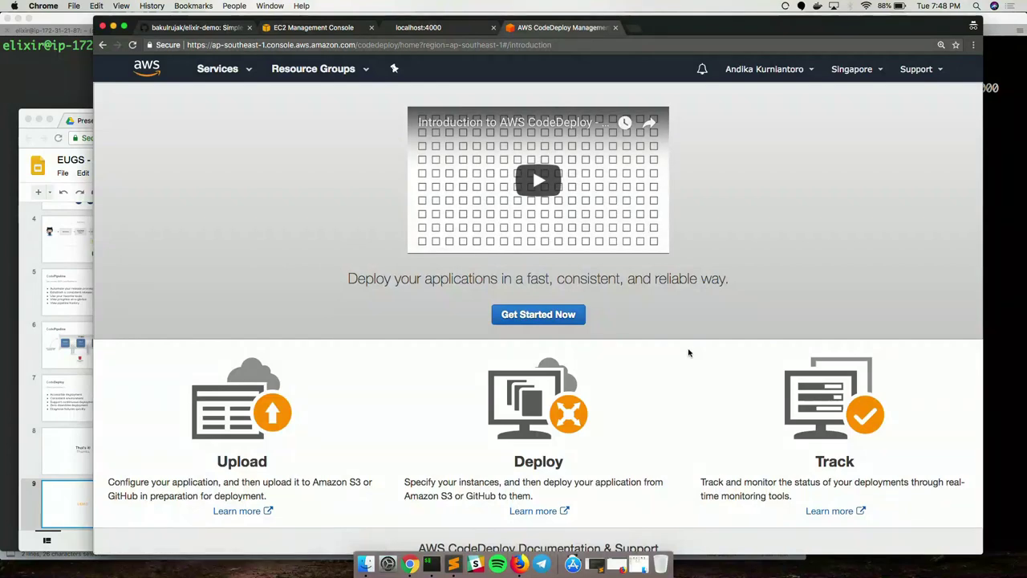
Inspect the tags of the elixir-meetup-demo-1 instance in the EC2 console, opening the tag editor and leaving it without saving.
left_click(313, 27)
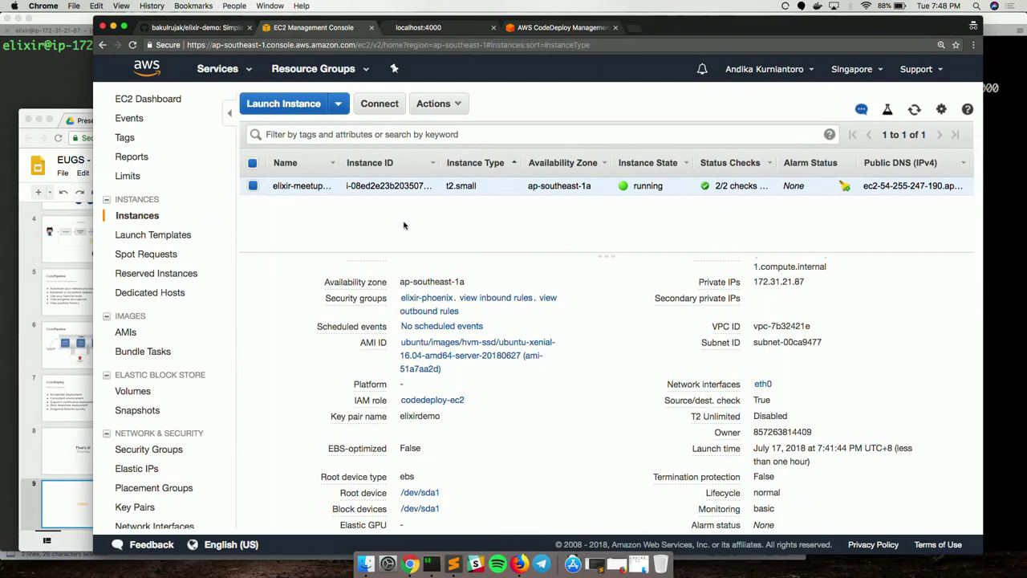
scroll(462, 368, "up", 5)
left_click(479, 296)
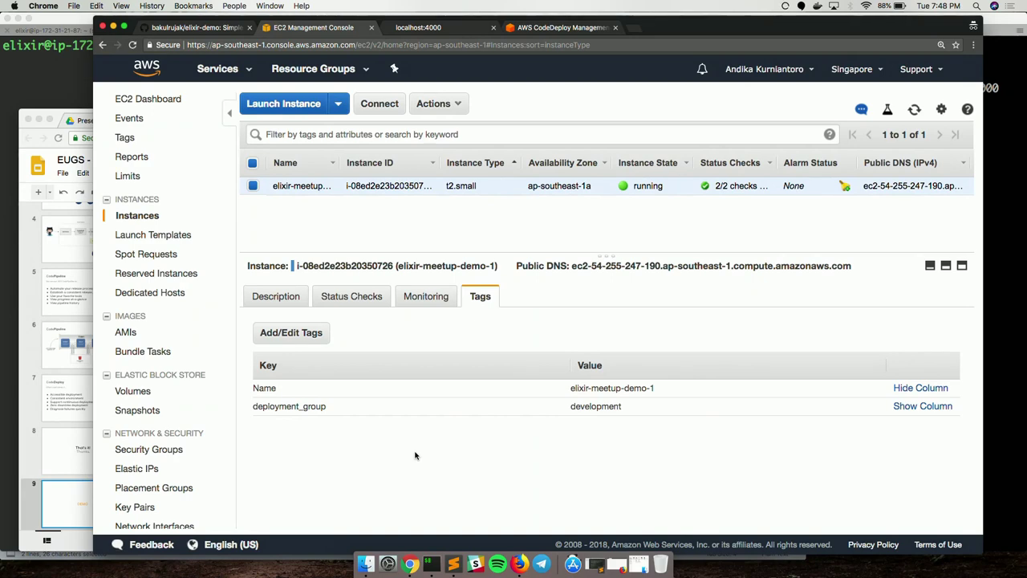
left_click(323, 335)
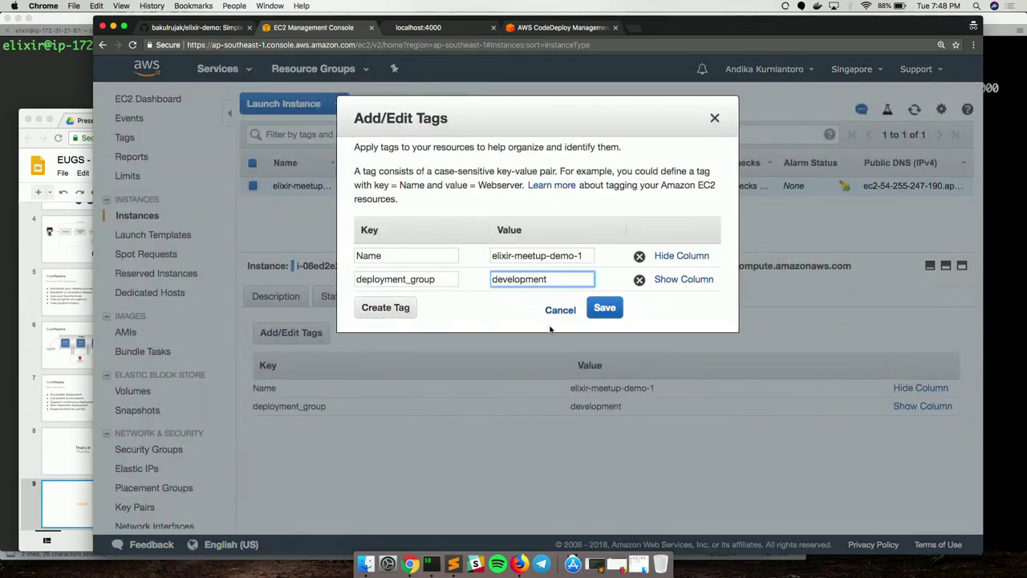
left_click(557, 310)
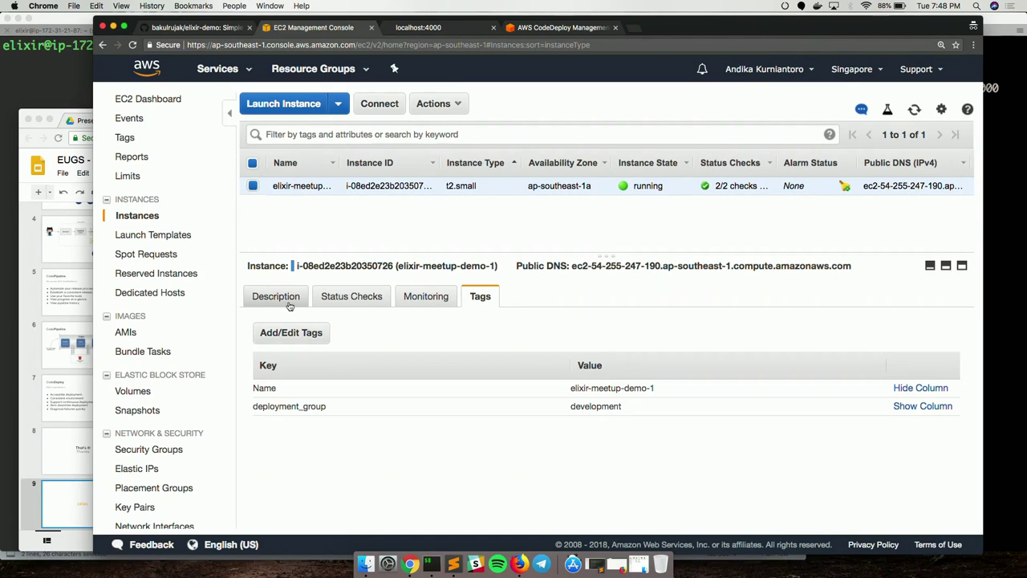
Close the localhost:4000 page and start a custom deployment from the CodeDeploy introduction page.
left_click(541, 27)
left_click(492, 28)
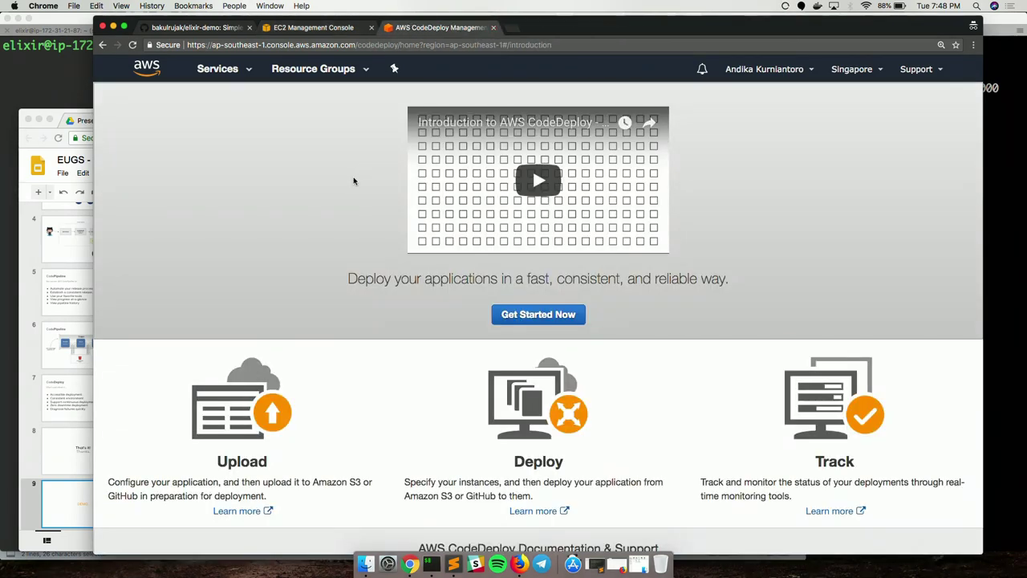
left_click(510, 316)
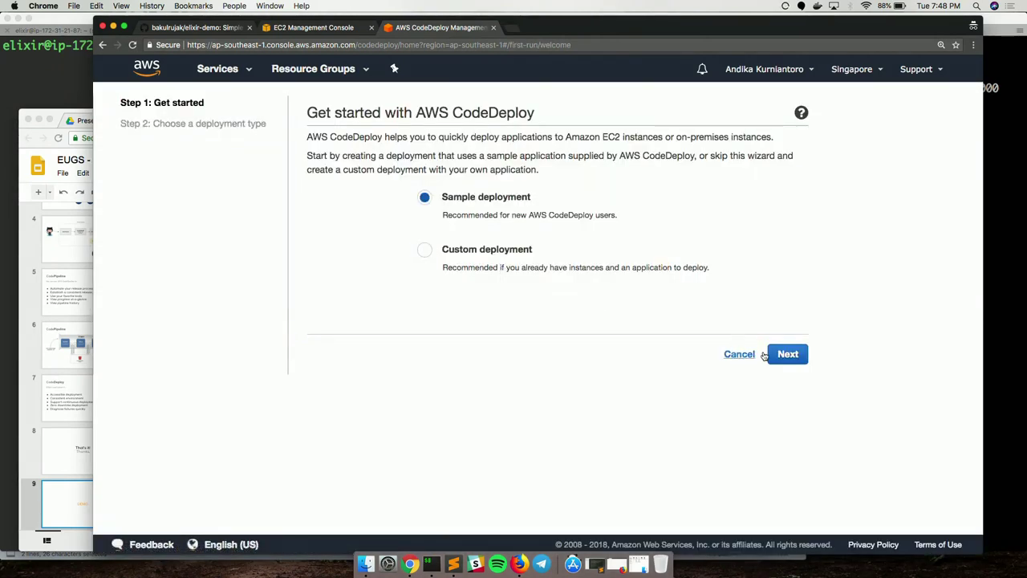
left_click(426, 252)
left_click(791, 356)
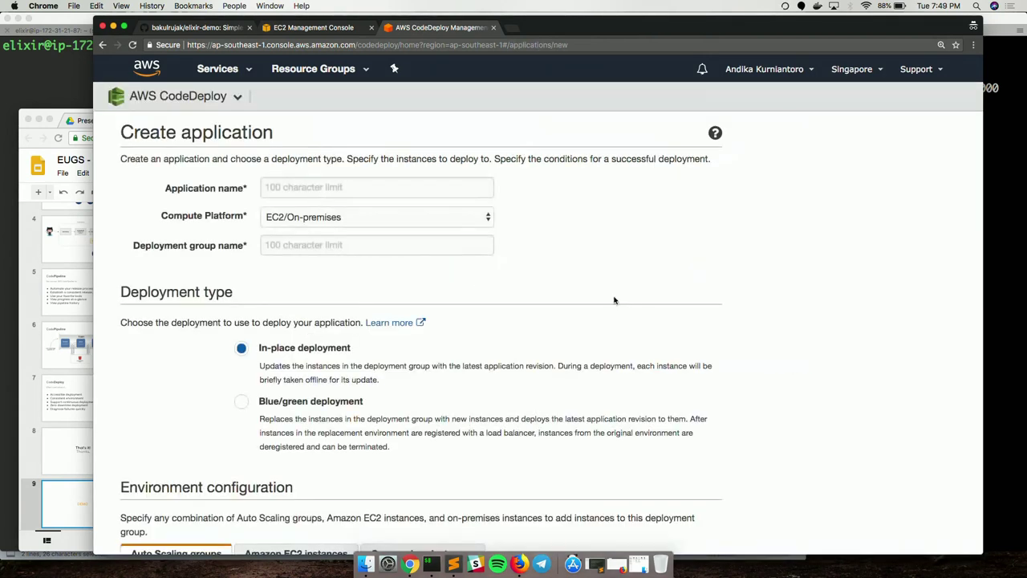
Name the application elixir-demo, keep EC2/On-premises as the compute platform, and name the deployment group elixir-dev.
left_click(432, 180)
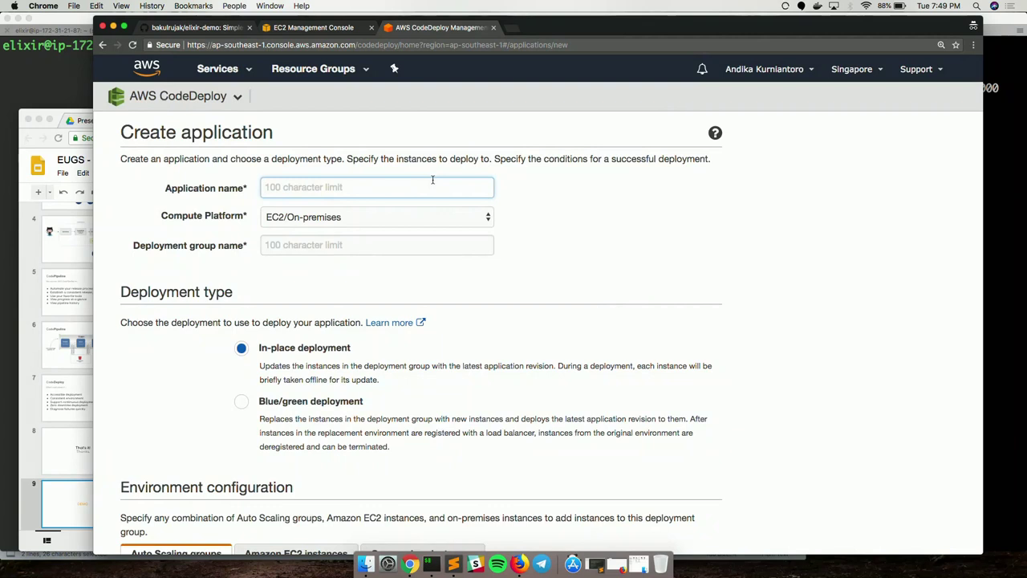
type("elixir-")
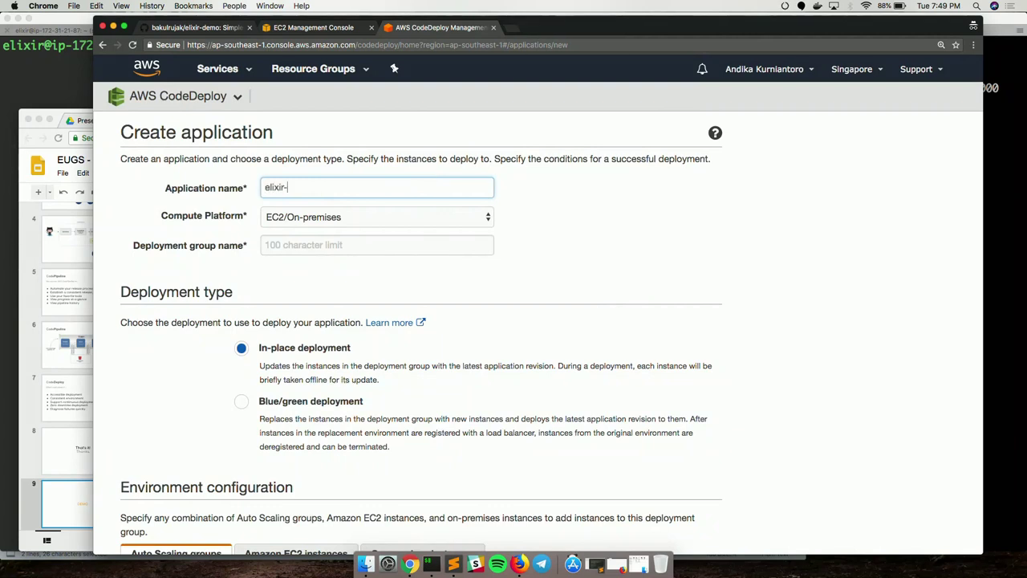
type("demo")
left_click(372, 225)
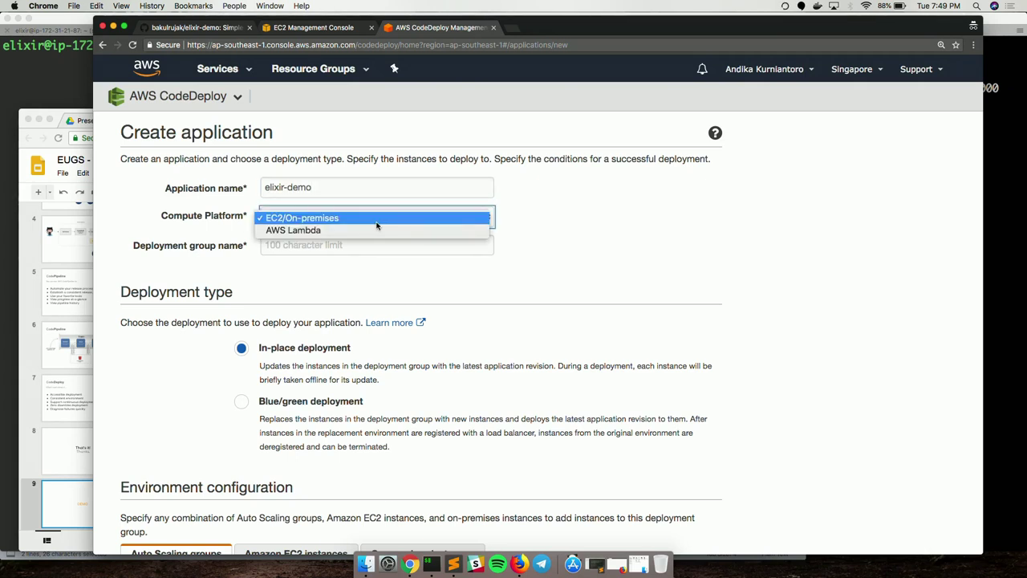
left_click(614, 229)
left_click(449, 242)
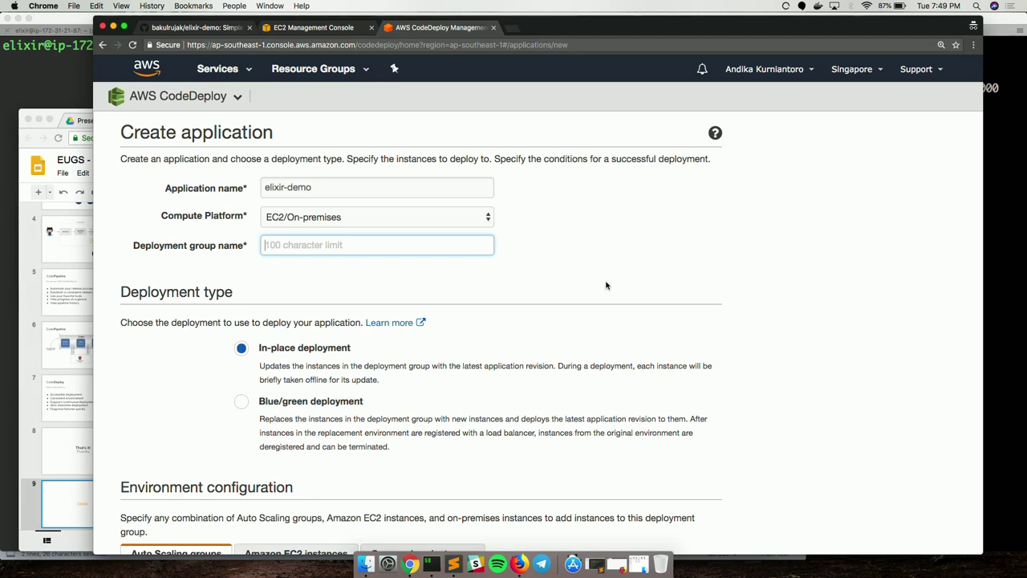
type("elix")
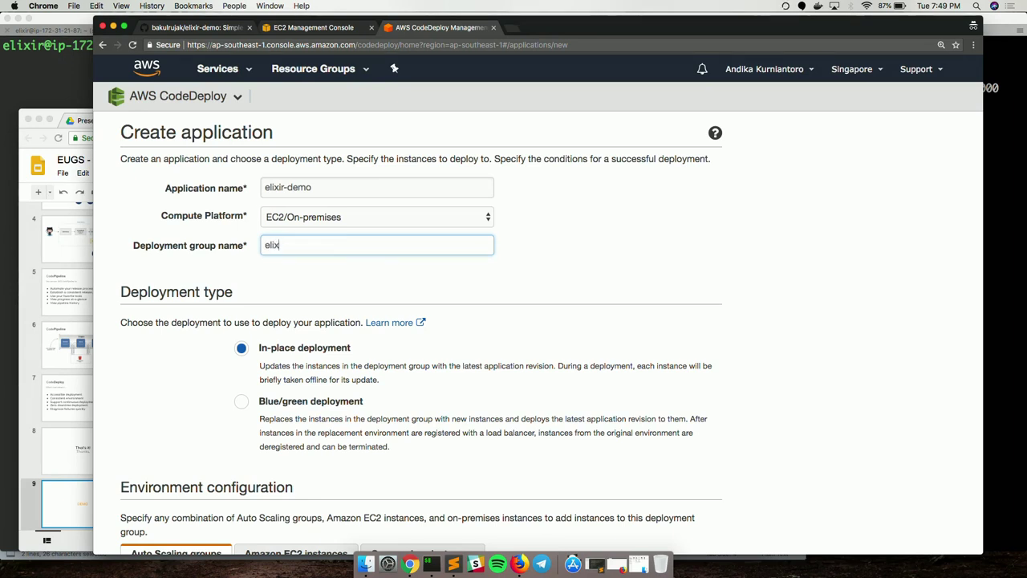
type("ir-dev")
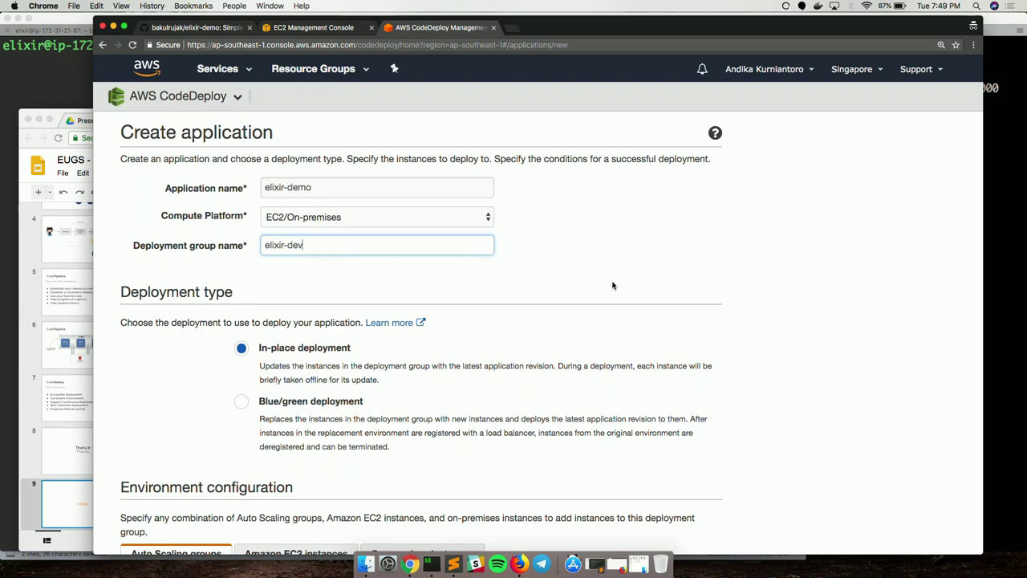
Configure the environment to target Amazon EC2 instances, using deployment_group as the first tag key in tag group 1.
scroll(665, 287, "down", 4)
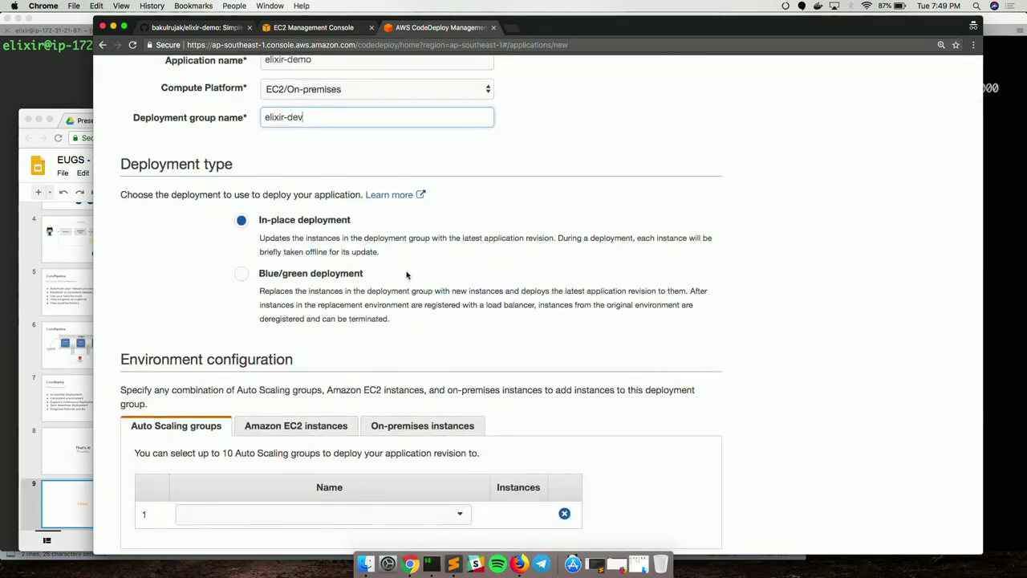
scroll(417, 255, "down", 1)
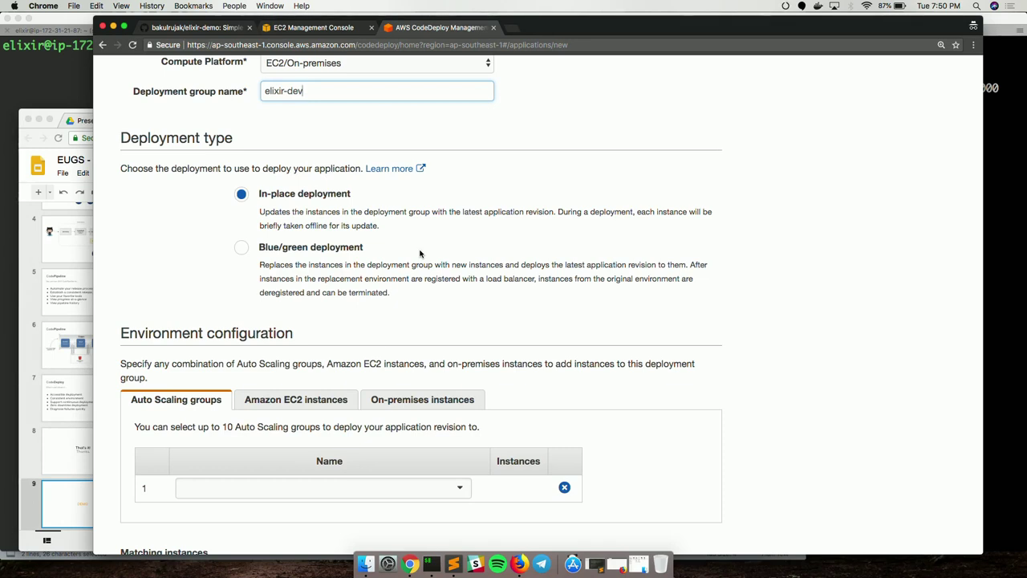
scroll(763, 402, "down", 2)
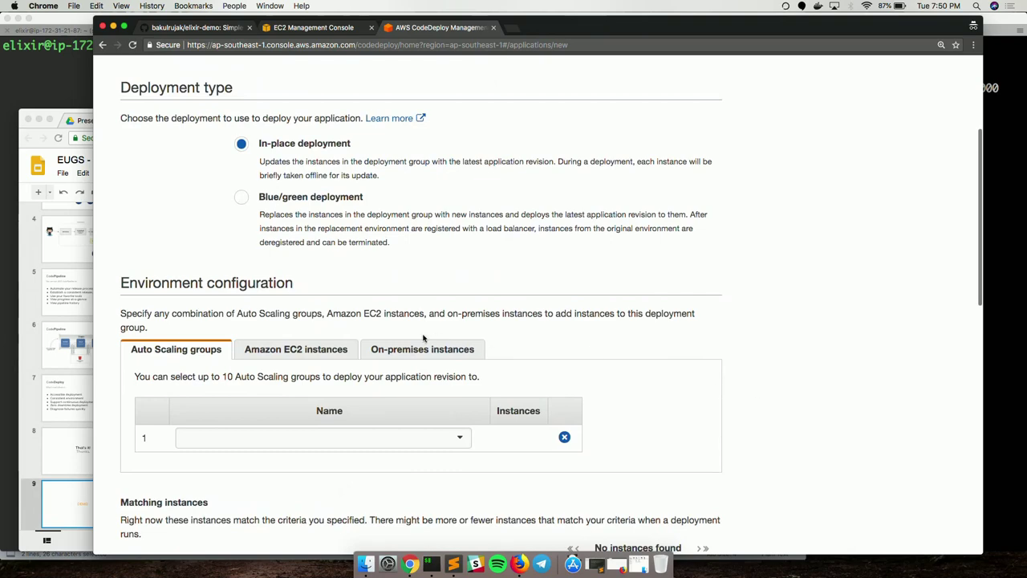
left_click(353, 353)
scroll(397, 344, "down", 3)
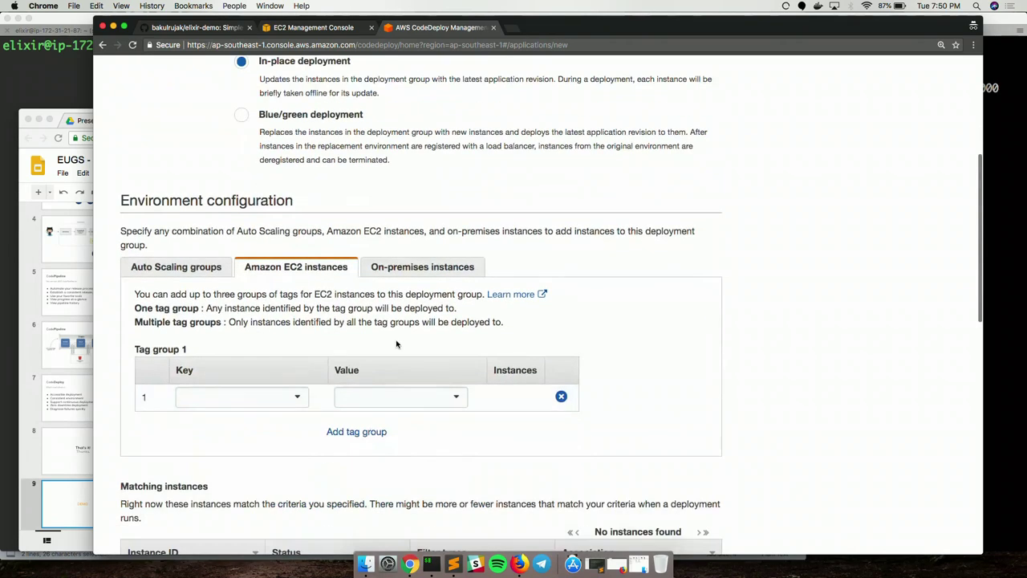
scroll(718, 367, "down", 3)
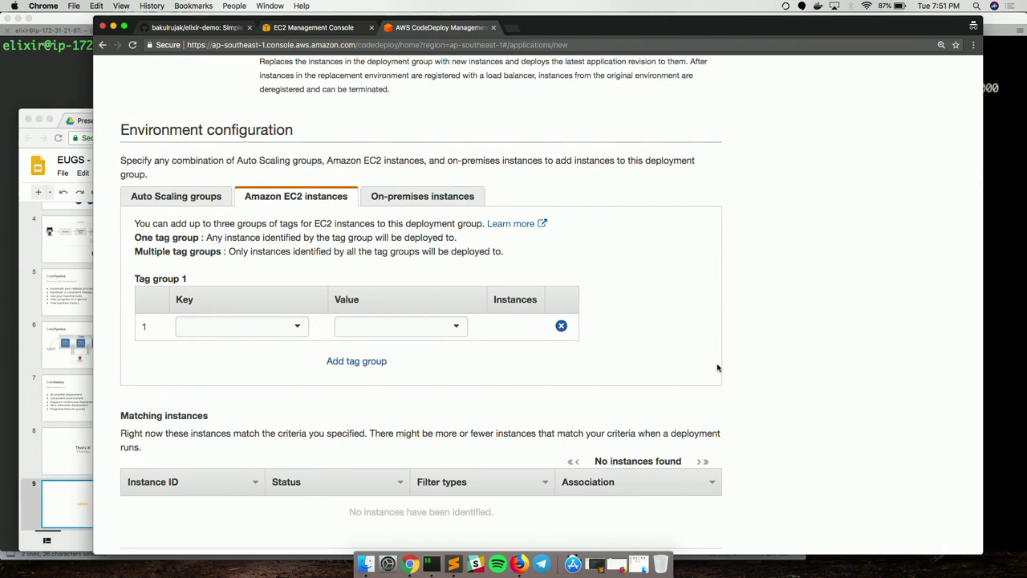
left_click(293, 328)
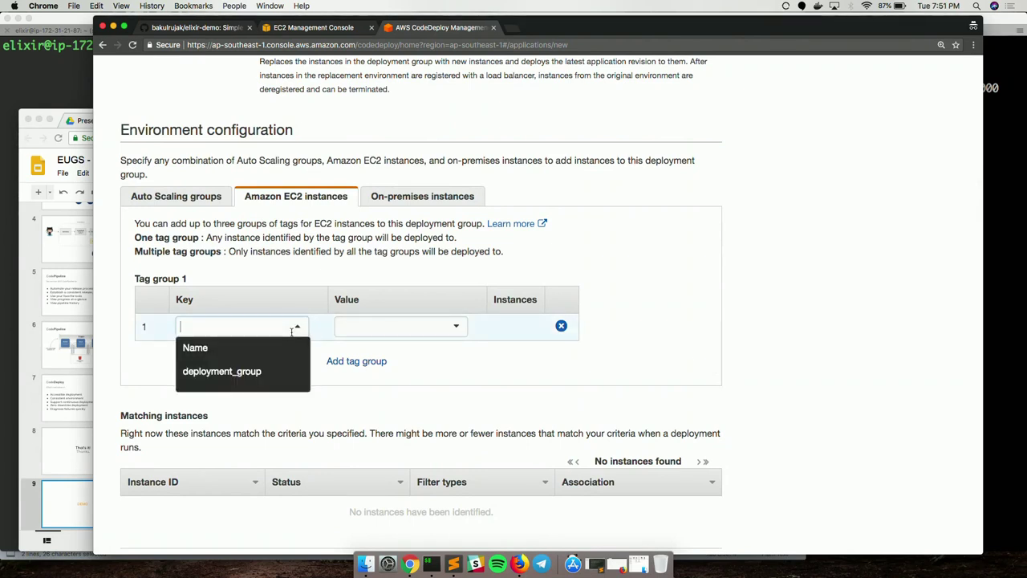
left_click(263, 372)
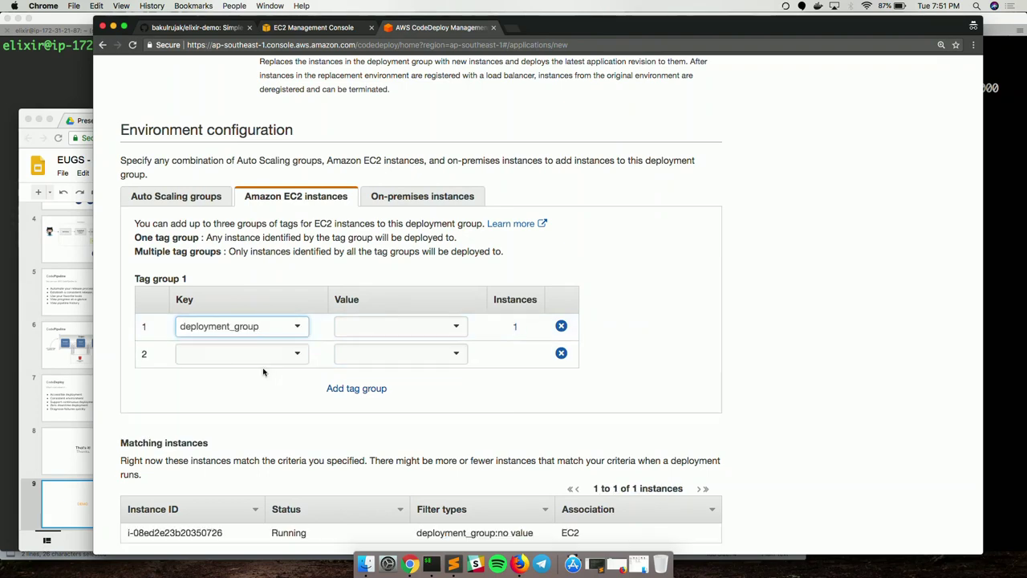
Recheck the instance's tags in the EC2 console and set the deployment_group tag value to development in the CodeDeploy form.
left_click(313, 28)
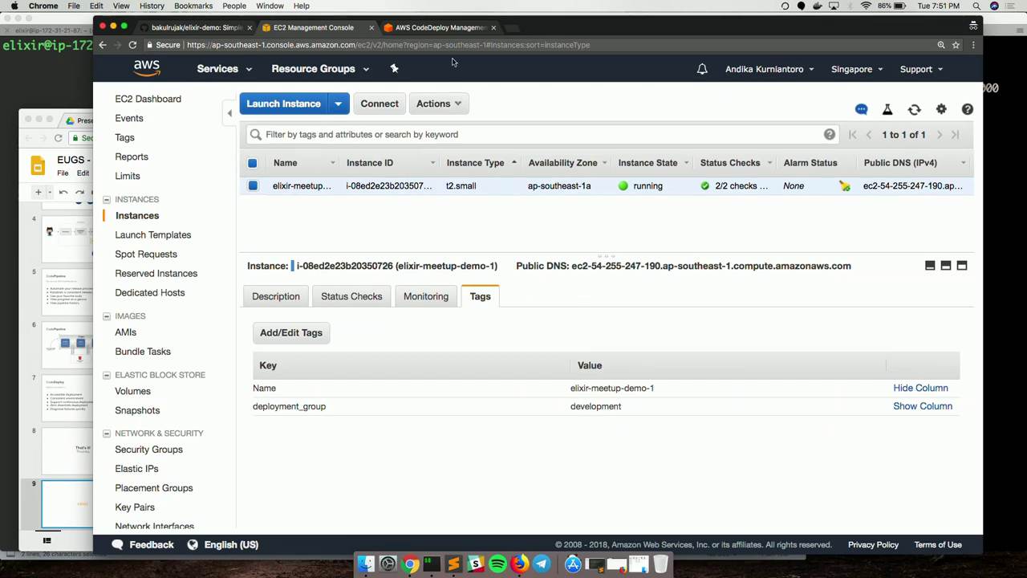
left_click(440, 27)
left_click(424, 351)
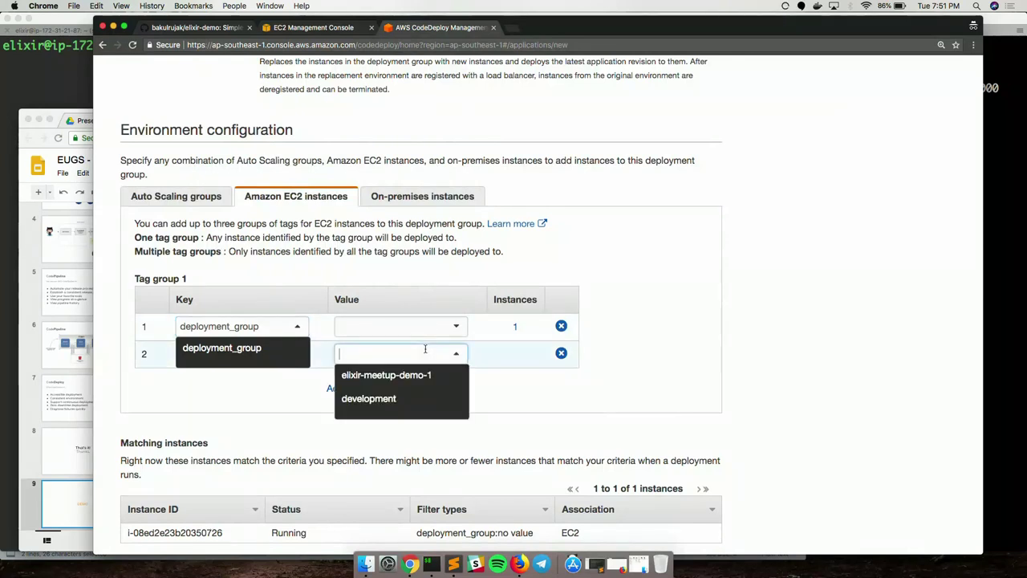
left_click(429, 325)
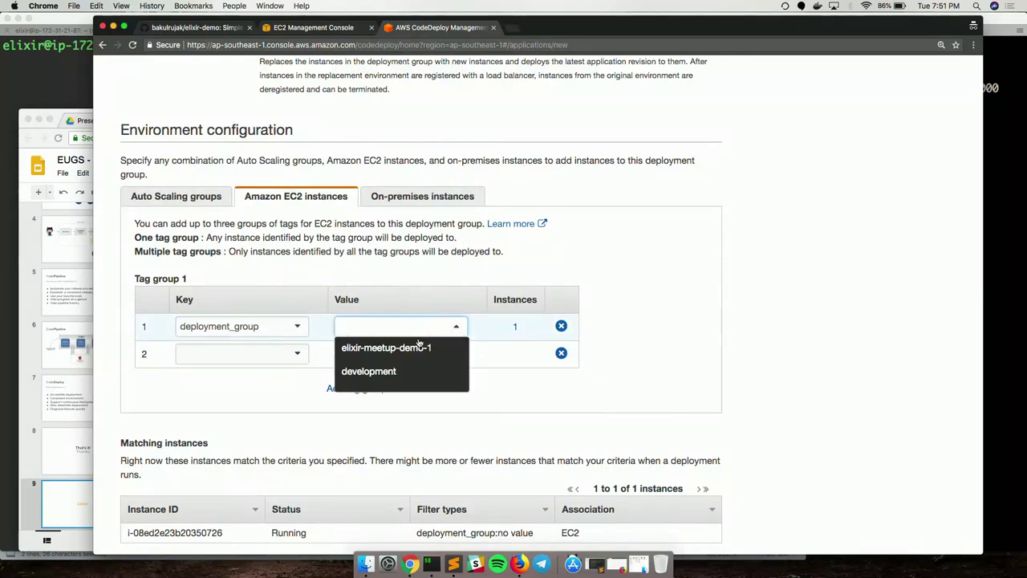
left_click(373, 370)
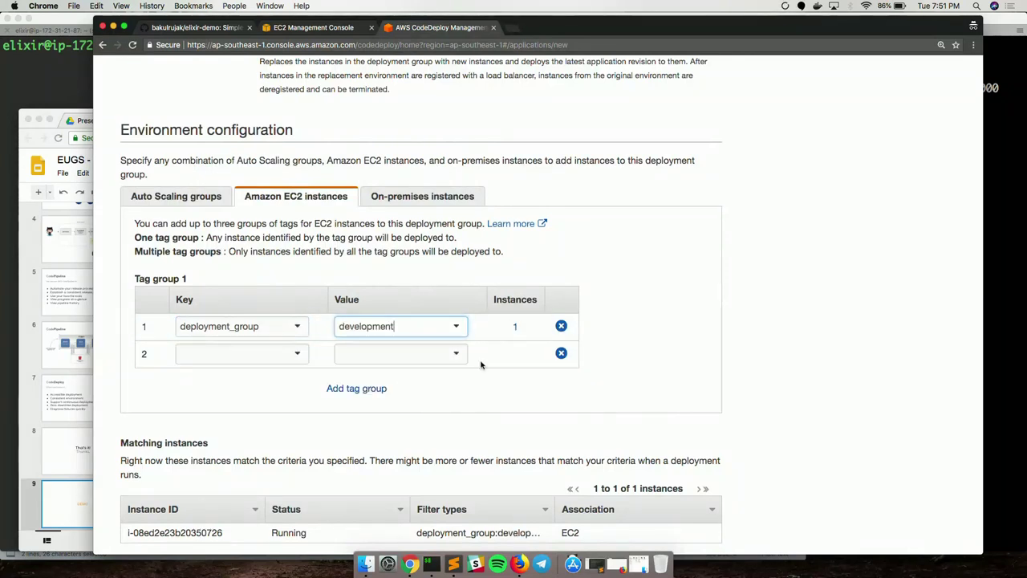
left_click(514, 327)
double_click(514, 327)
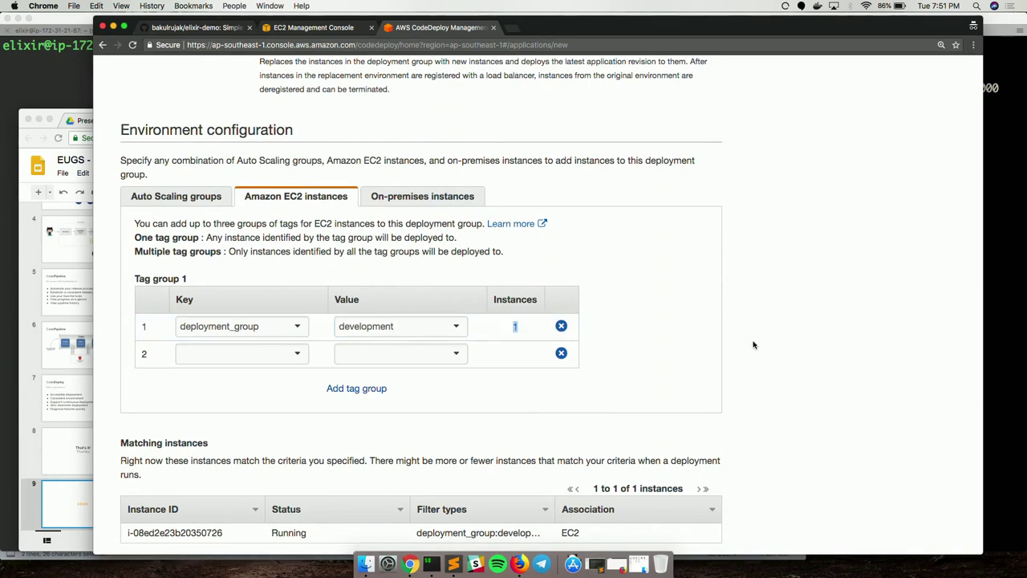
Review the matching instances, leave load balancing disabled, and keep CodeDeployDefault.OneAtATime as the deployment configuration.
scroll(829, 376, "down", 5)
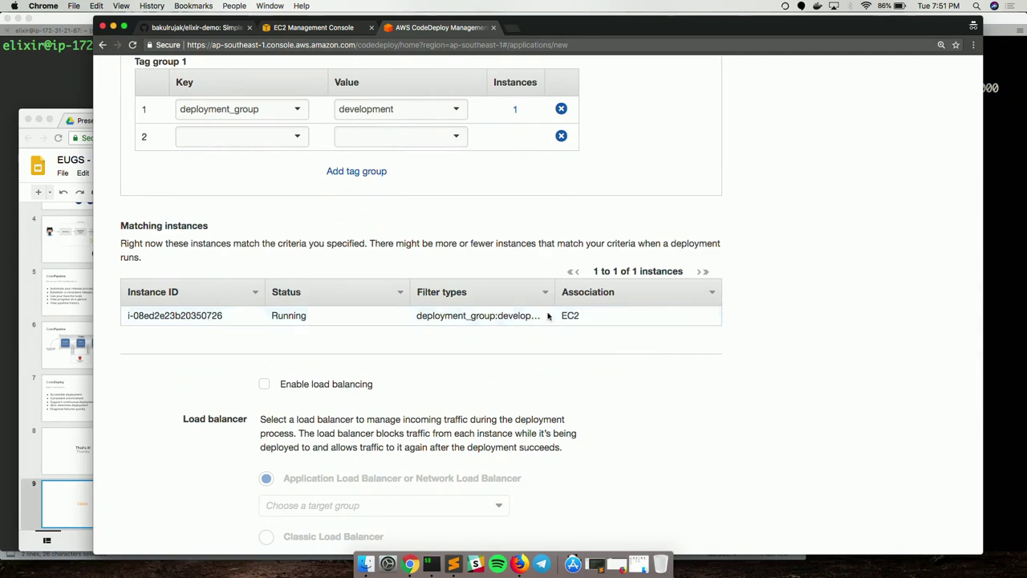
scroll(837, 362, "down", 2)
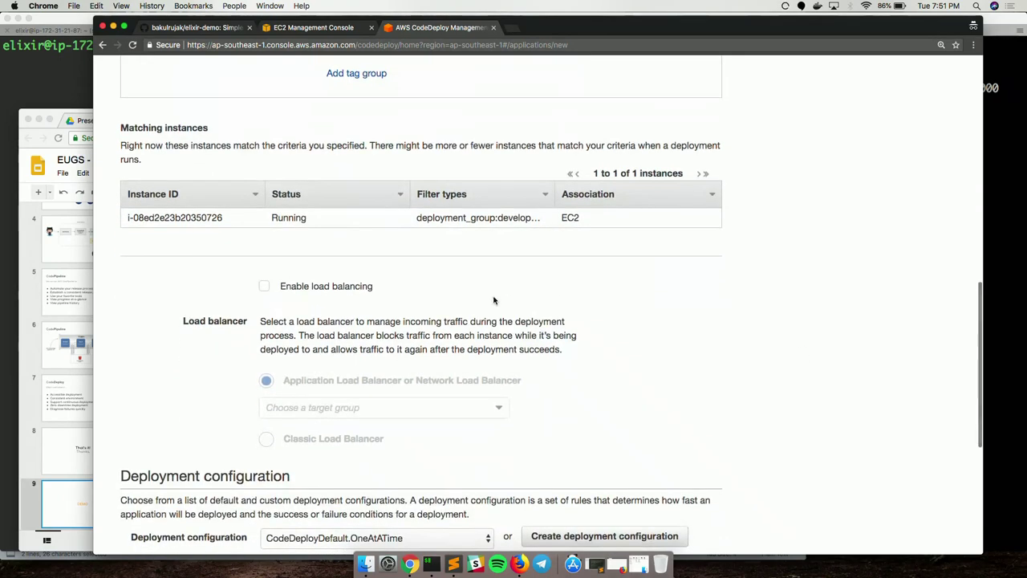
scroll(493, 300, "down", 1)
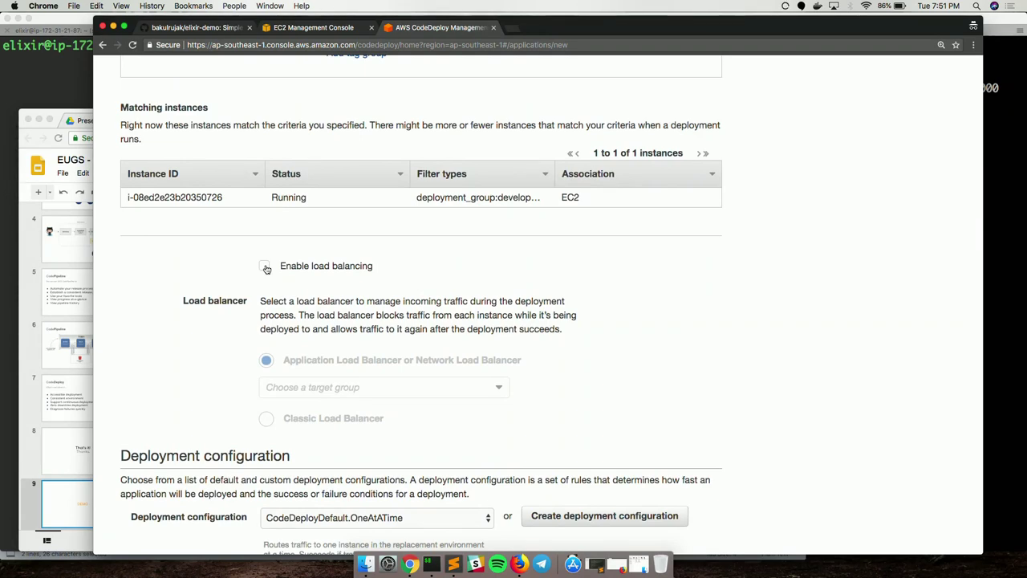
scroll(672, 329, "down", 5)
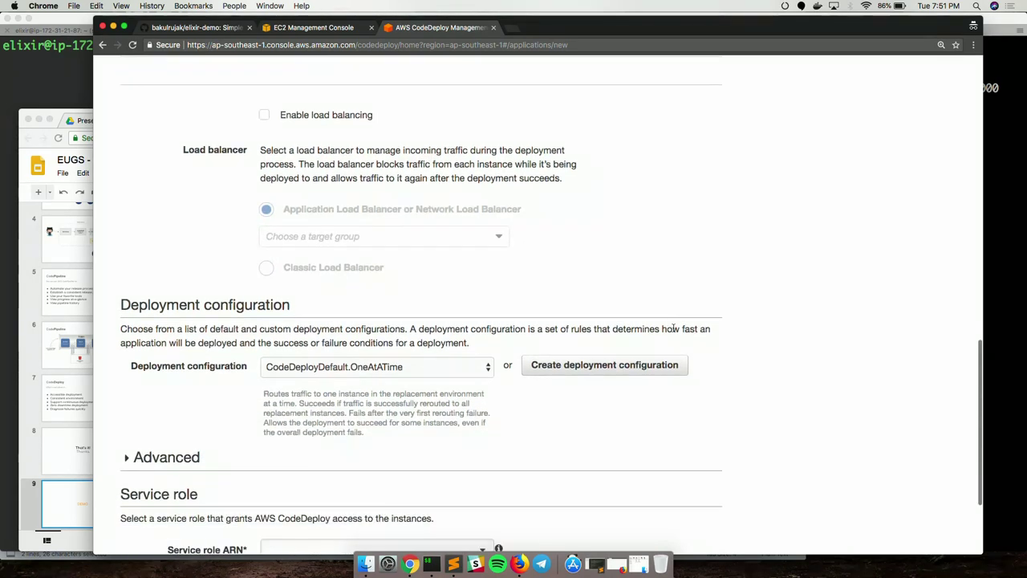
left_click(445, 377)
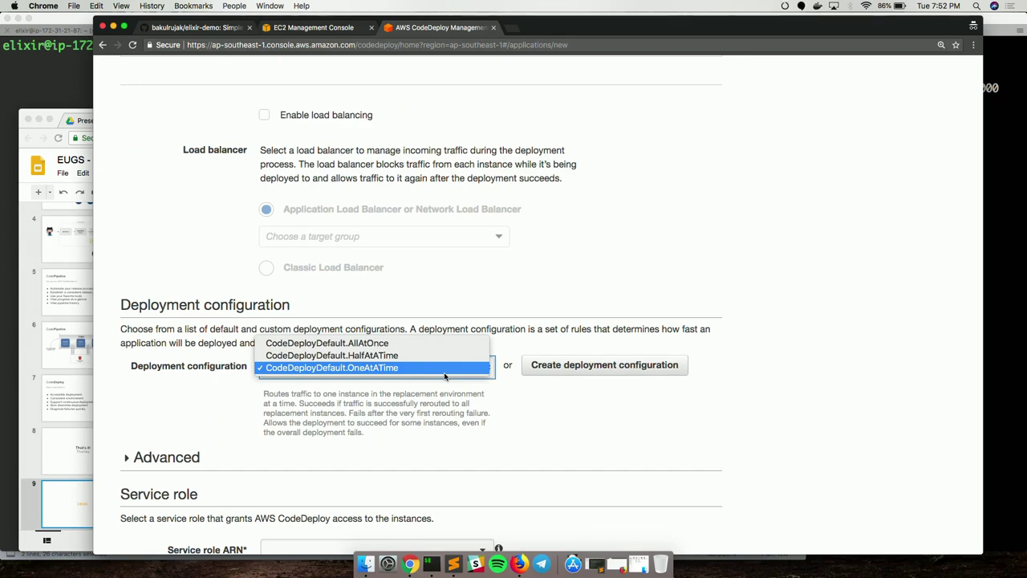
left_click(444, 371)
scroll(726, 368, "down", 4)
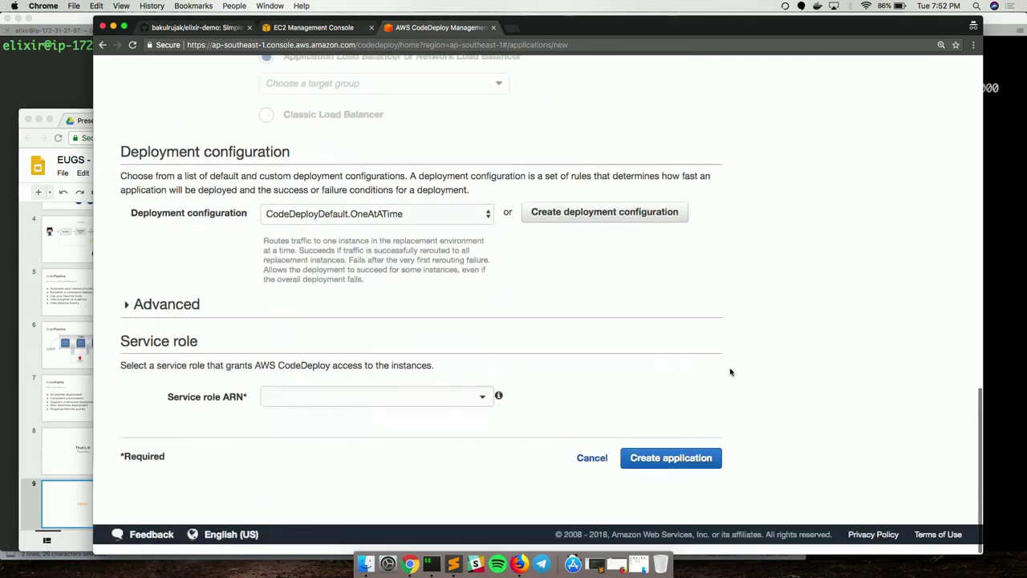
Search the service roles for "codede" and assign the role whose name begins with aws_codedeploy_co as the service role ARN.
left_click(445, 407)
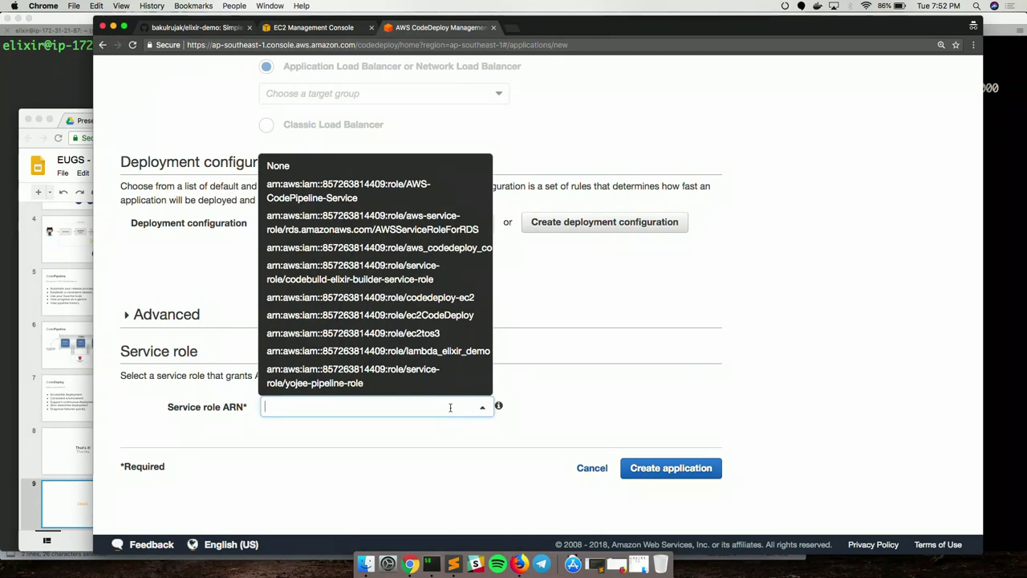
type("codede")
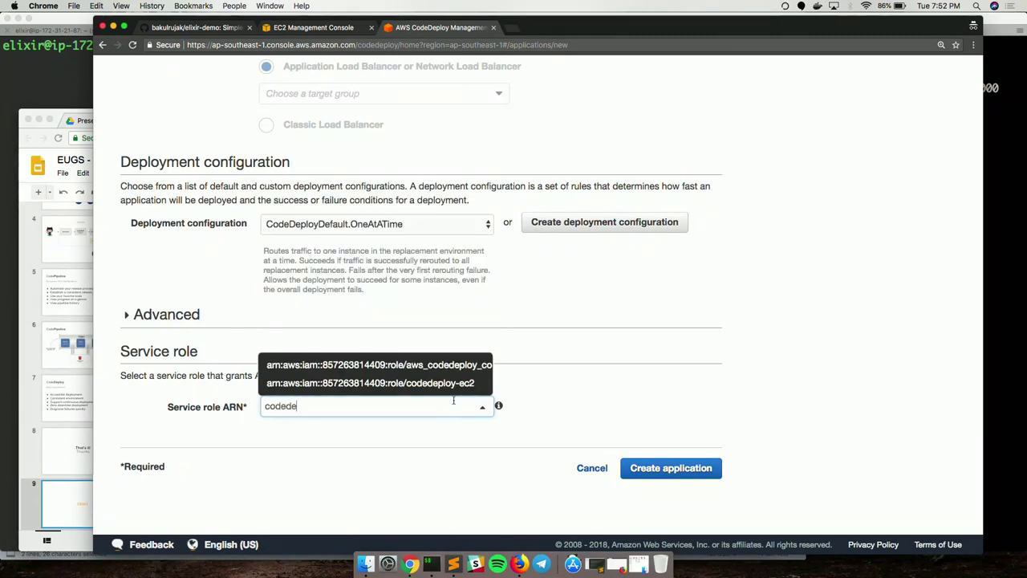
left_click(458, 365)
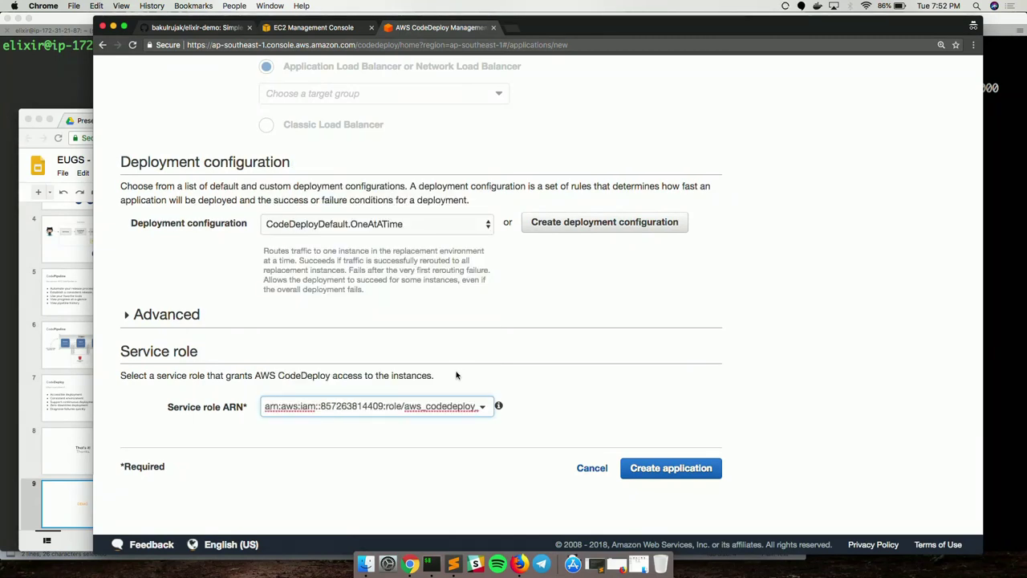
left_click(404, 491)
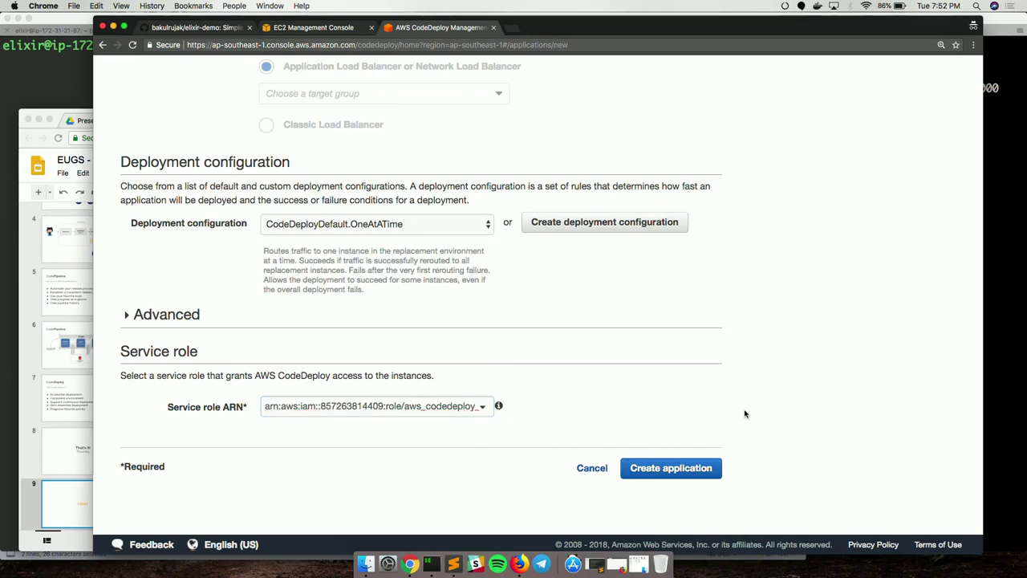
Create the elixir-demo application together with its elixir-dev deployment group.
left_click(696, 487)
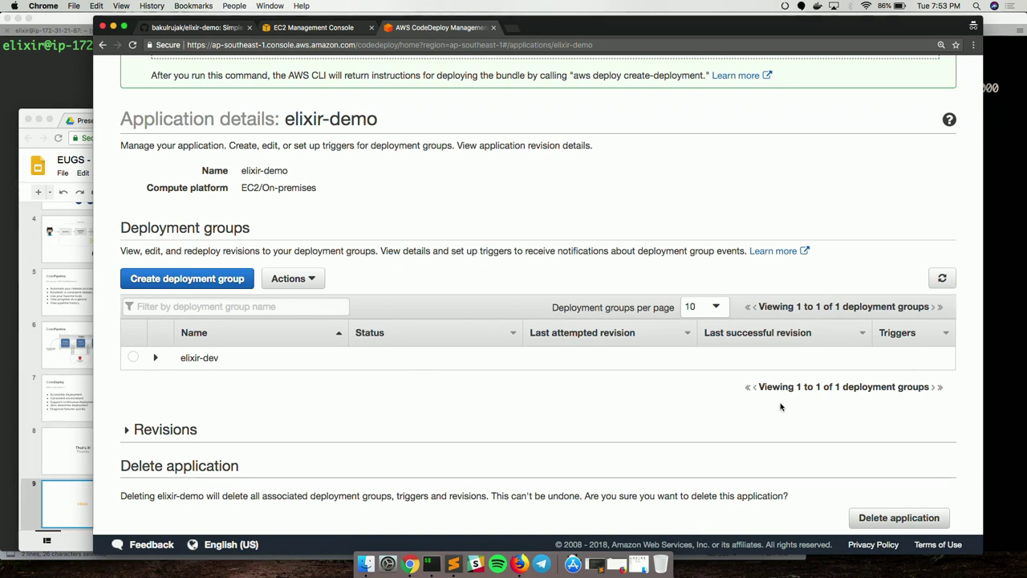
scroll(781, 407, "up", 5)
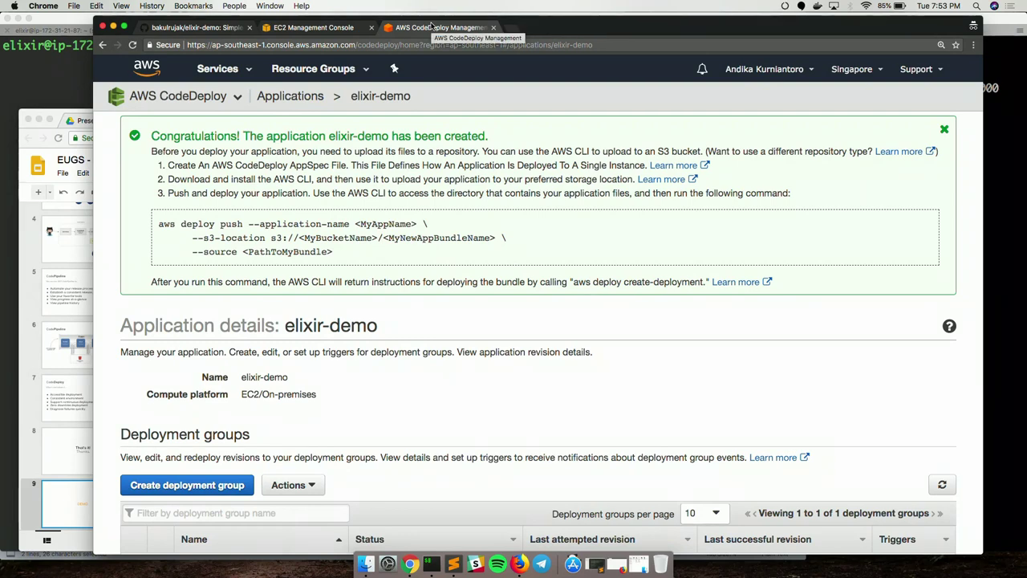
Open the AWS CodePipeline console for the ap-southeast-1 region in a new browser tab.
left_click(511, 27)
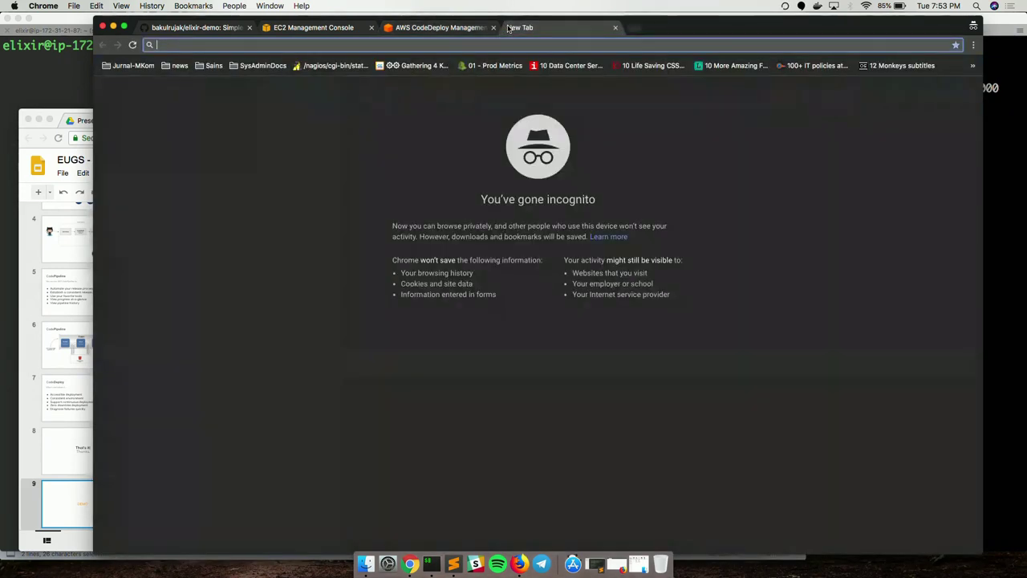
type("codepip")
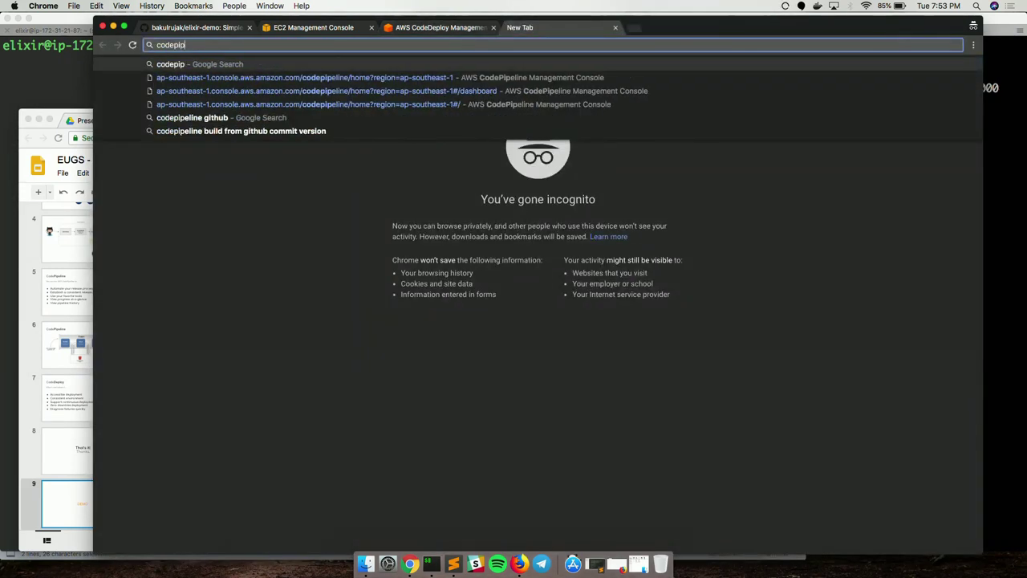
key("Down")
key("Return")
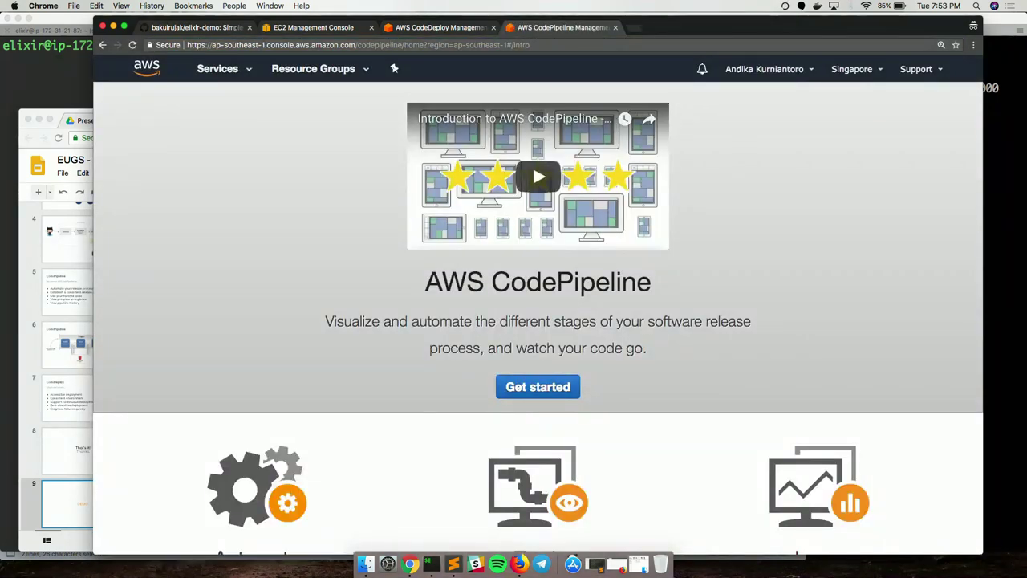
Start creating a pipeline, name it elixir-pipeline, and proceed to the source settings.
left_click(511, 387)
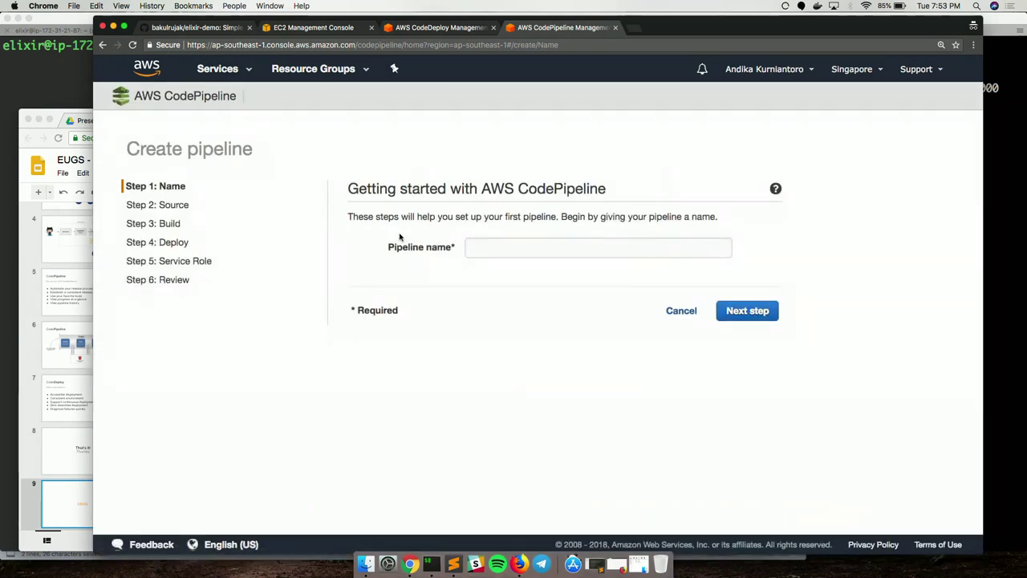
left_click(491, 253)
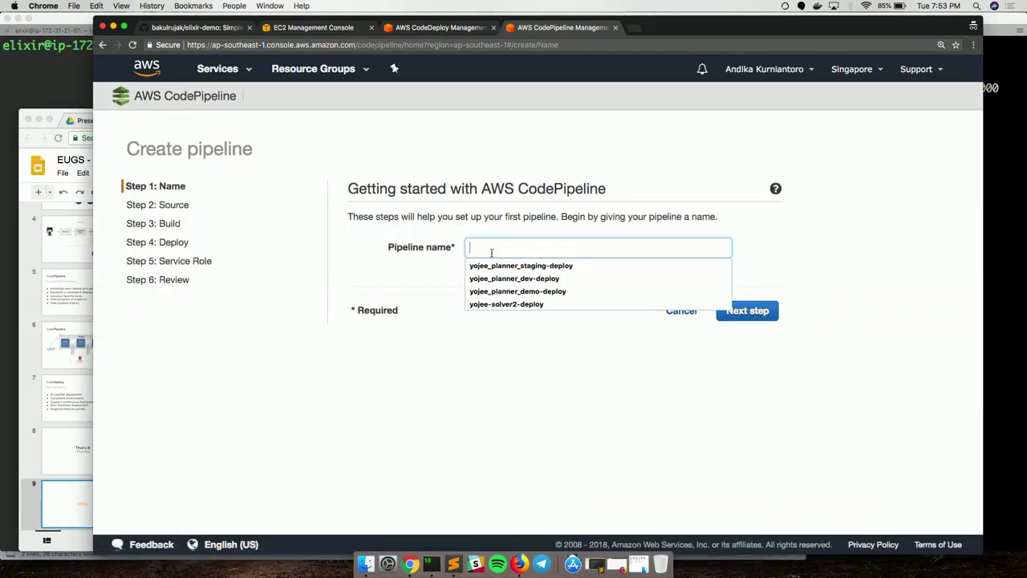
type("elixir")
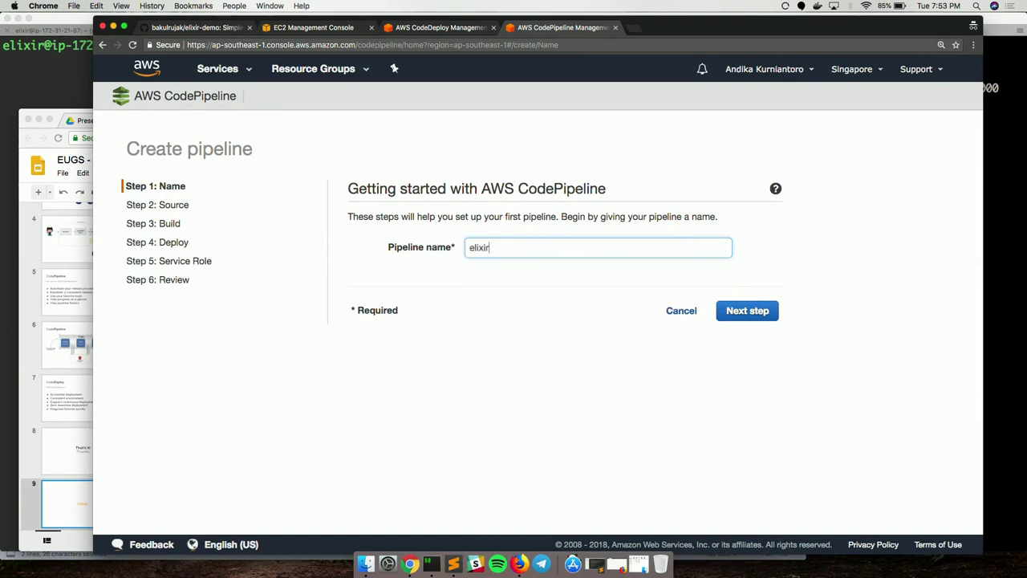
type("-pipeline")
left_click(742, 316)
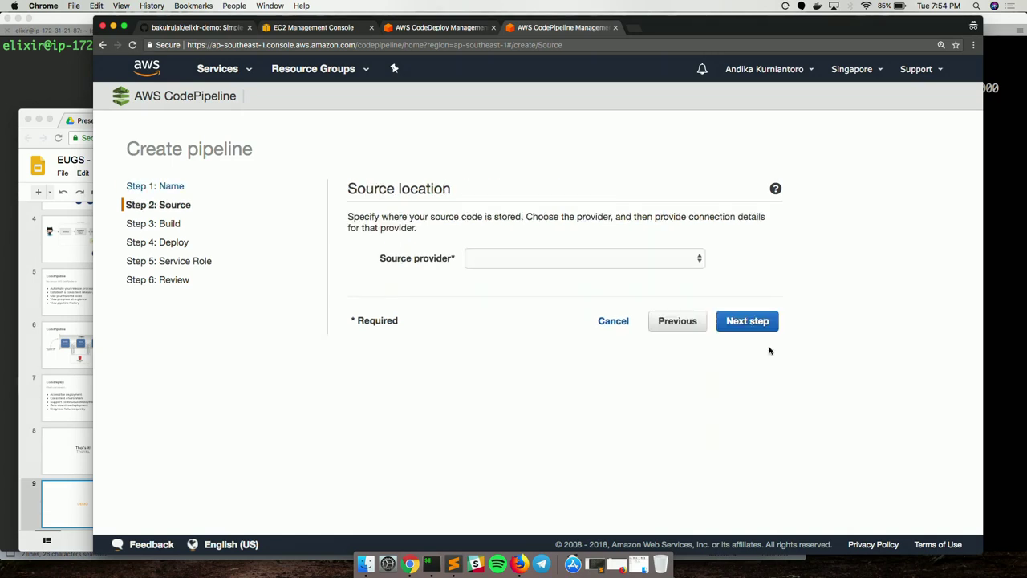
Choose GitHub as the pipeline's source provider and connect CodePipeline to the GitHub account.
left_click(686, 262)
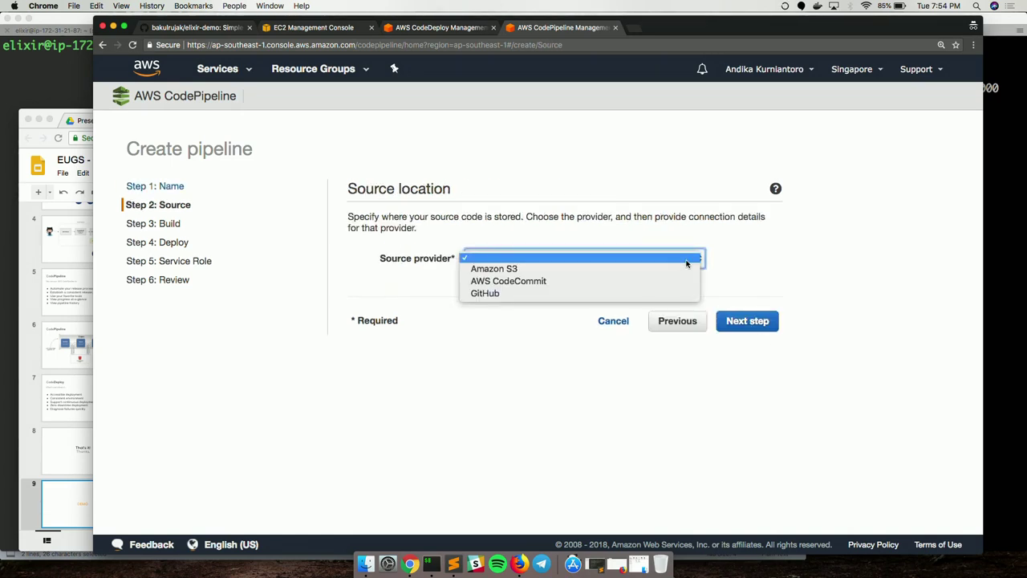
left_click(653, 293)
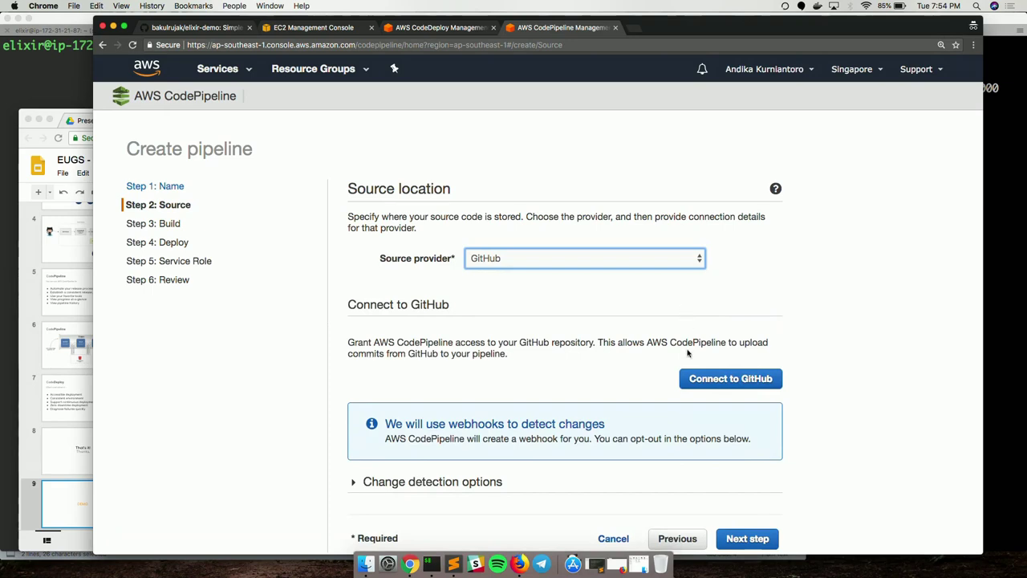
left_click(712, 357)
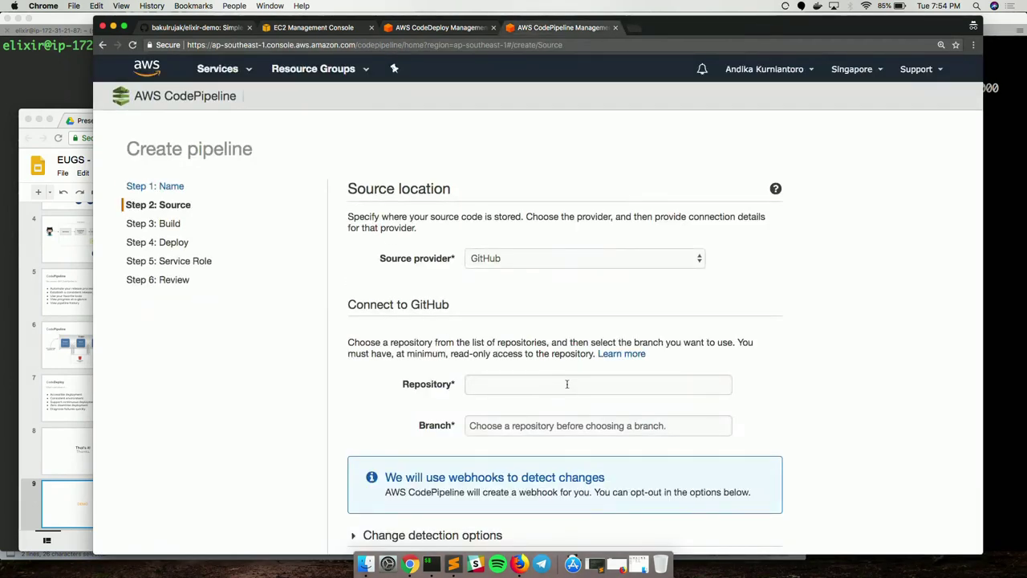
Use the elixir-demo repository and its master branch as the pipeline's source.
left_click(566, 385)
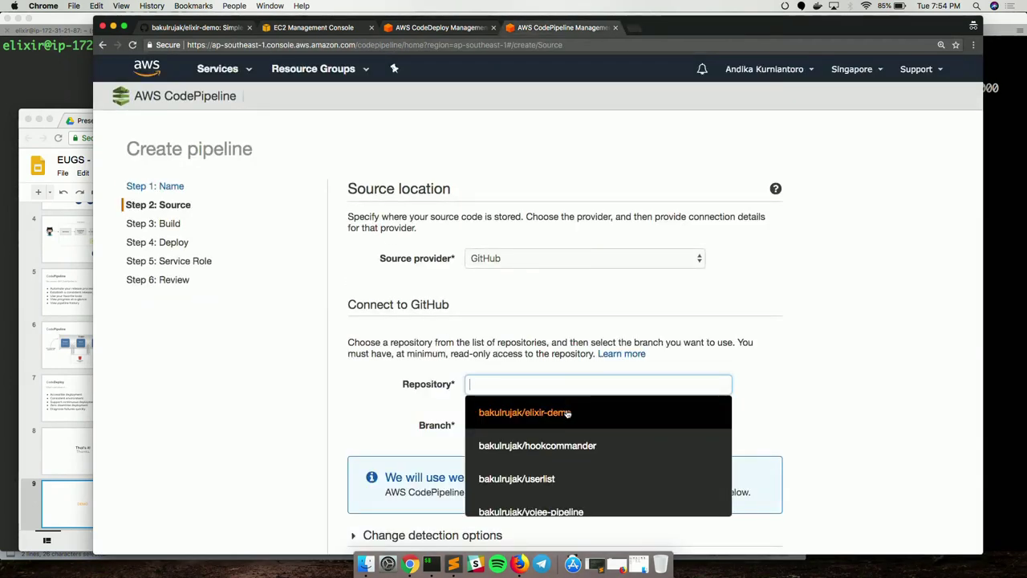
left_click(566, 412)
left_click(588, 424)
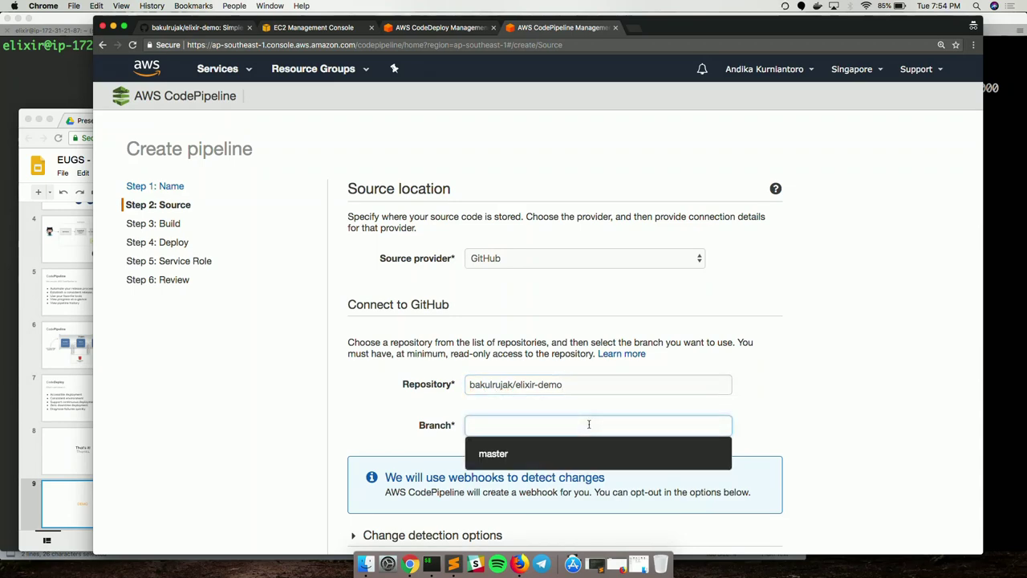
left_click(564, 455)
Set change detection to have AWS CodePipeline check periodically for changes, review the source settings, and proceed to the build stage.
scroll(826, 407, "down", 2)
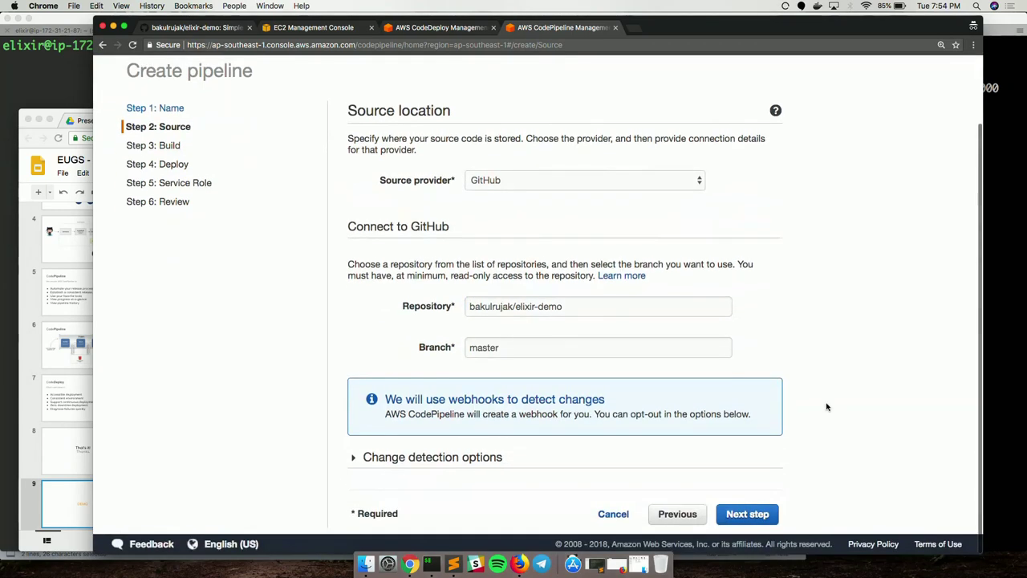
left_click(718, 457)
scroll(718, 461, "down", 5)
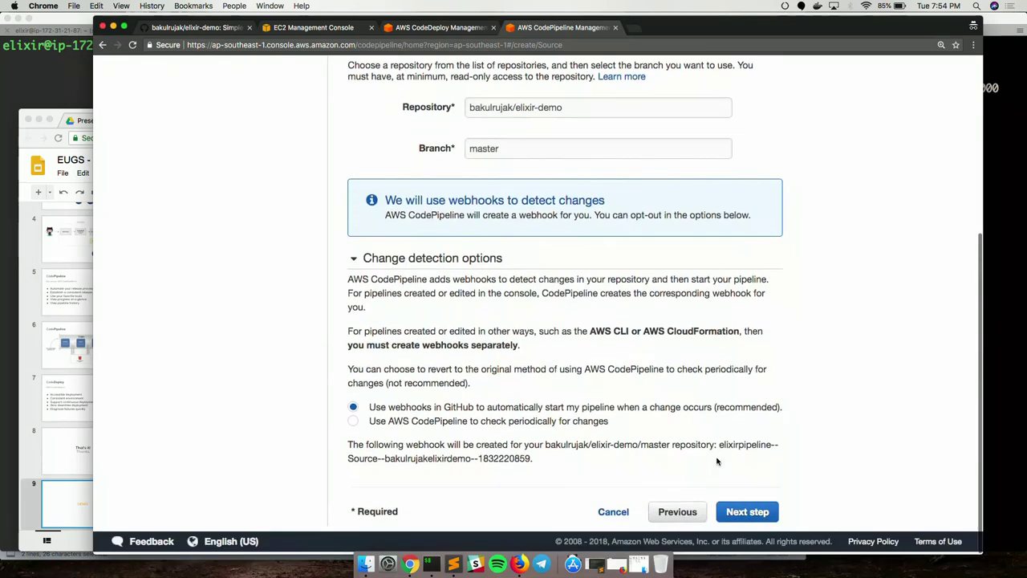
left_click(590, 422)
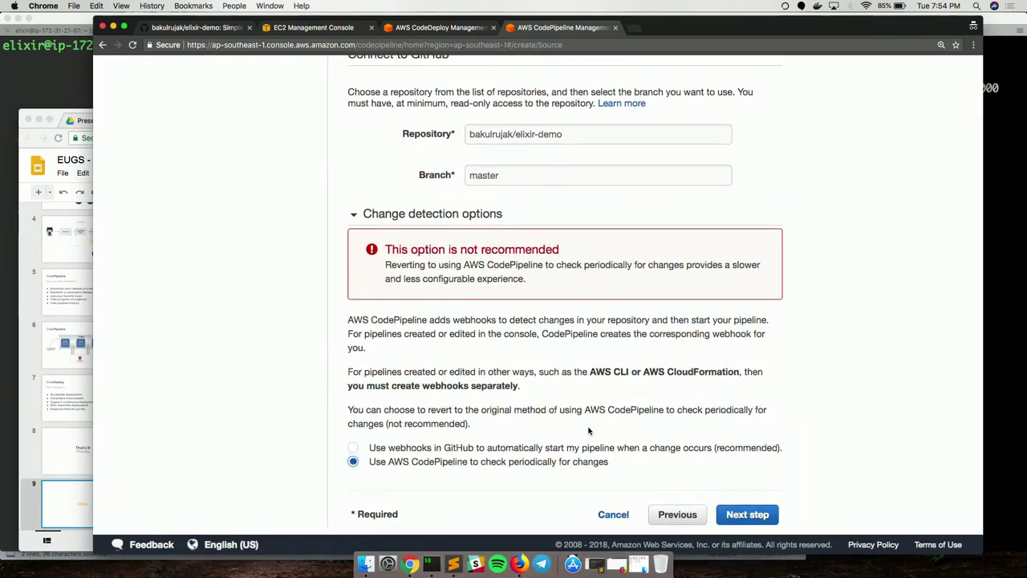
scroll(808, 377, "up", 3)
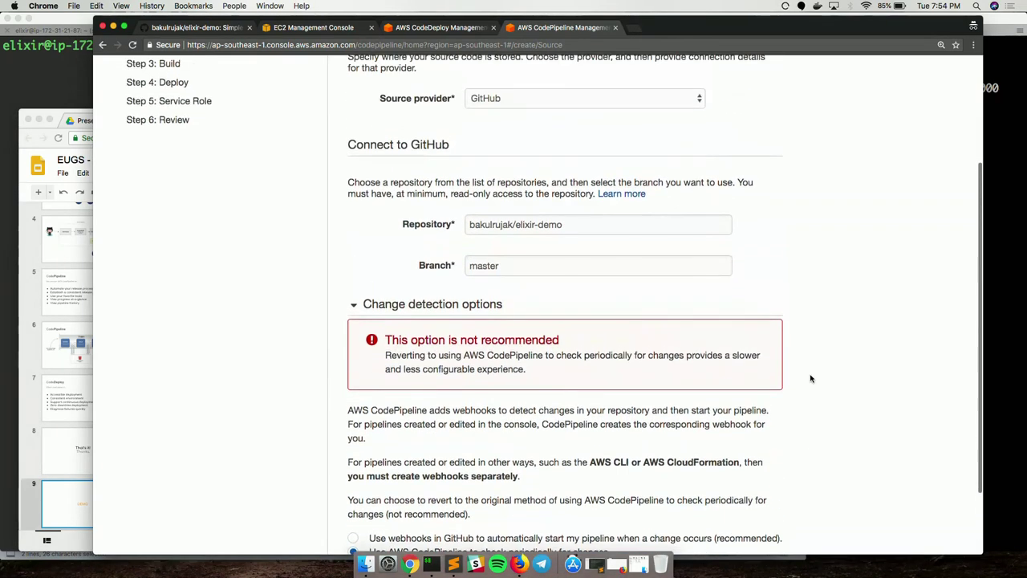
scroll(811, 378, "up", 5)
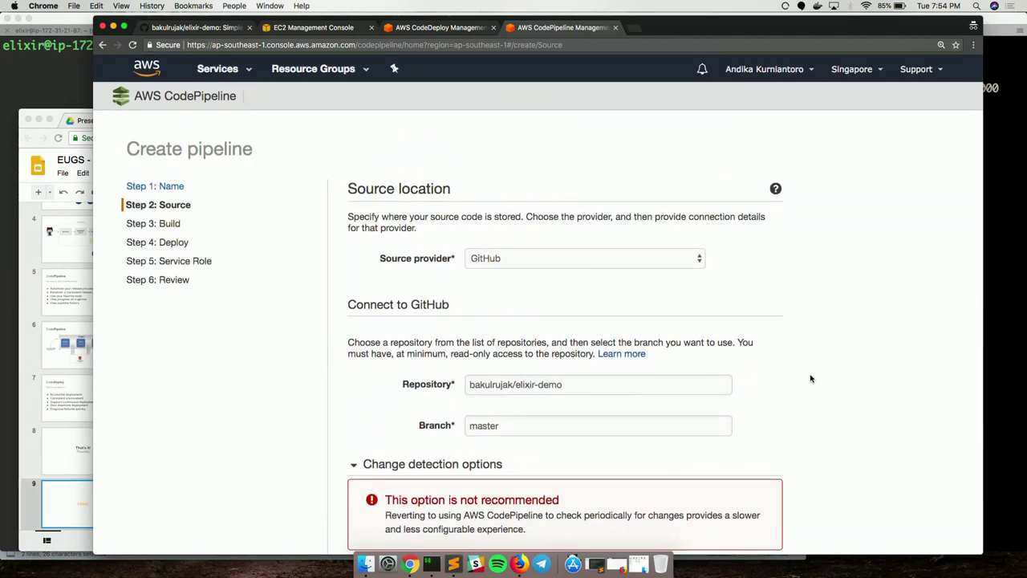
scroll(810, 379, "down", 6)
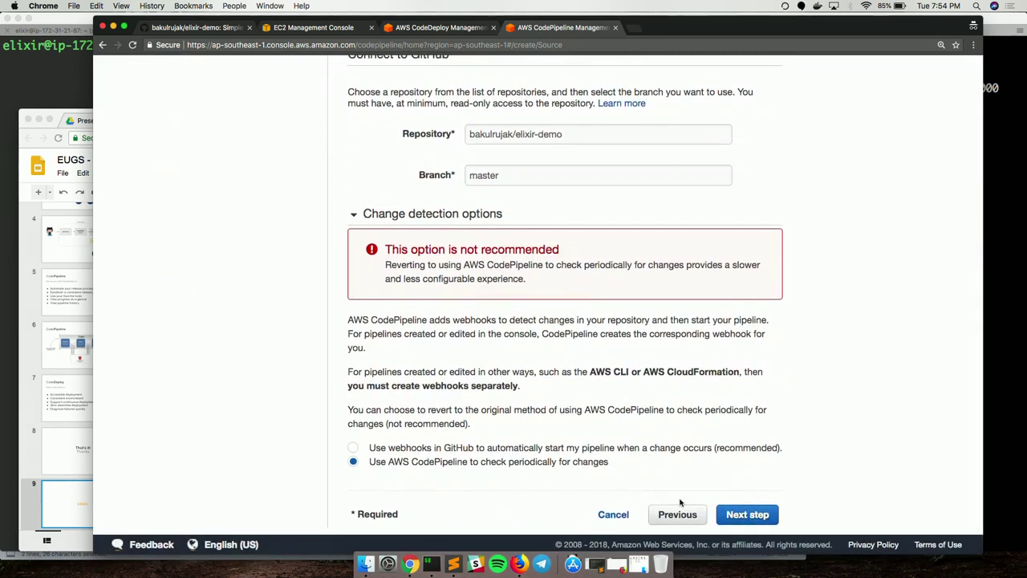
left_click(732, 517)
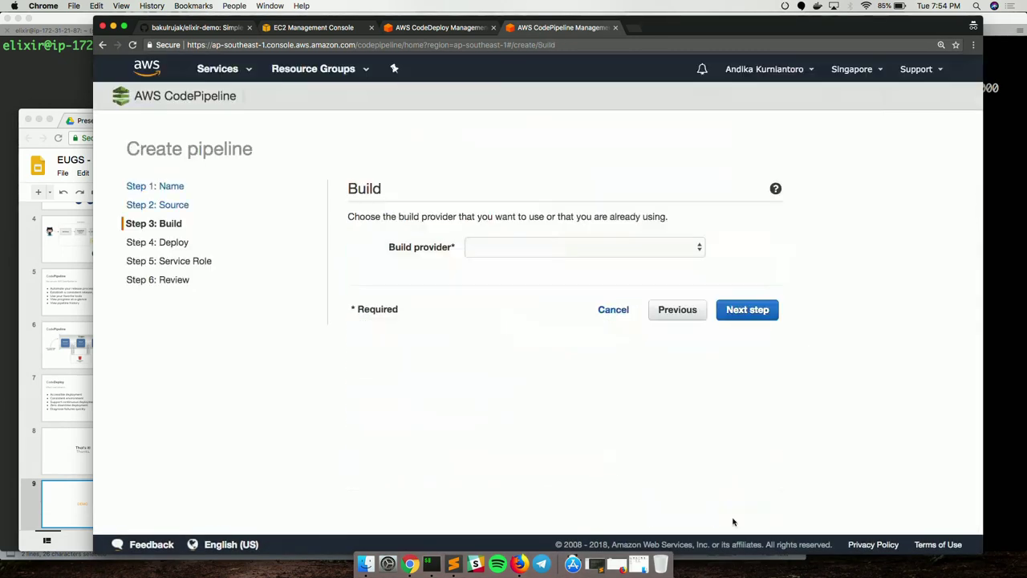
Set the build provider to No Build and proceed to the deploy stage.
left_click(654, 253)
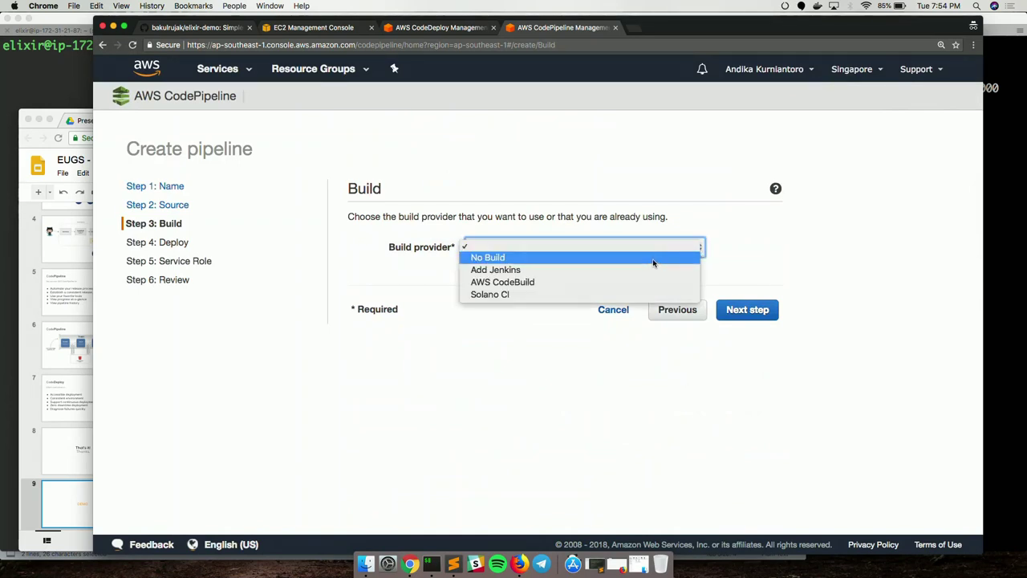
left_click(654, 258)
left_click(759, 389)
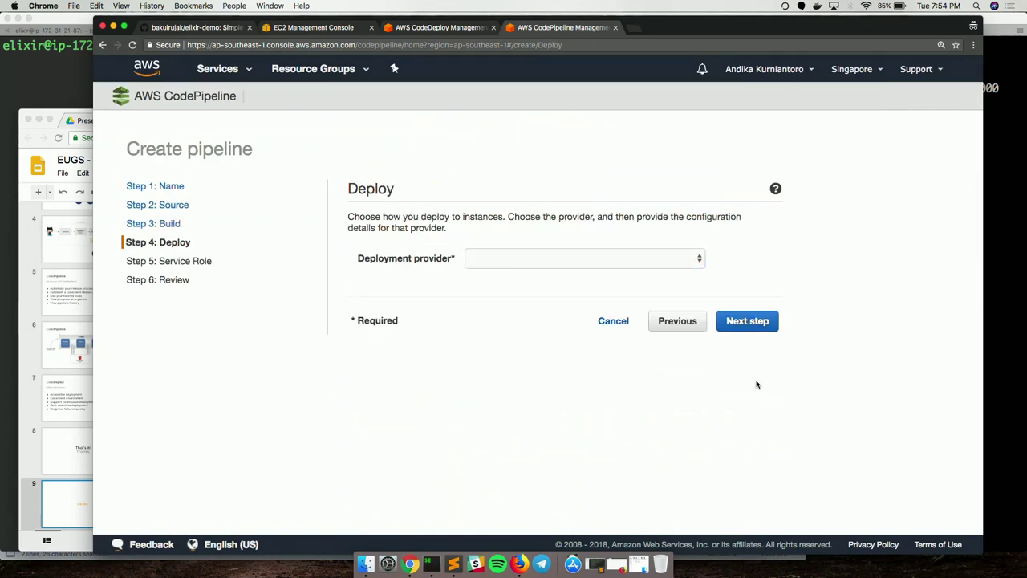
Configure deployment through AWS CodeDeploy with application elixir-demo and deployment group elixir-dev, and proceed to the service role.
left_click(659, 261)
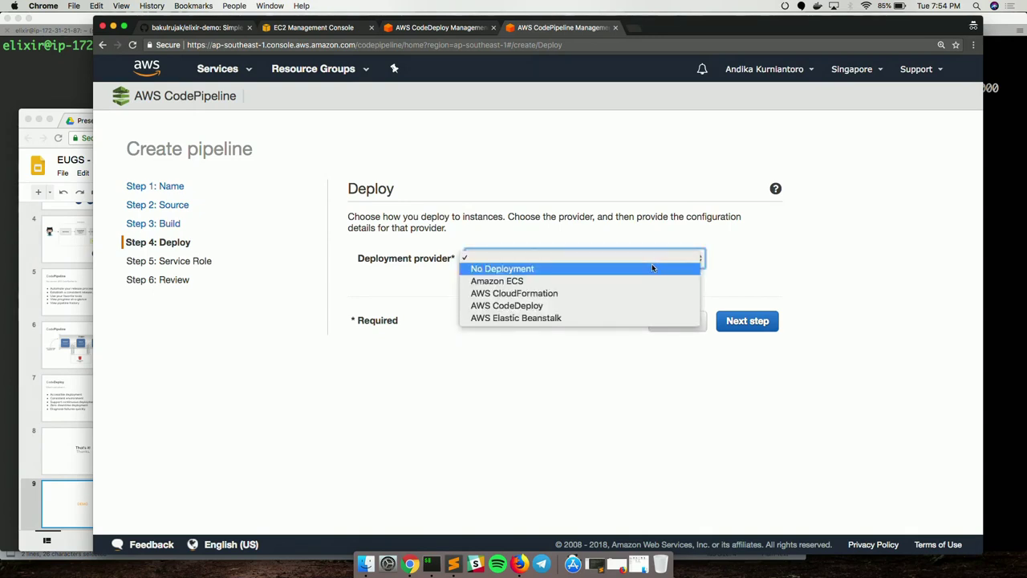
left_click(648, 306)
left_click(675, 359)
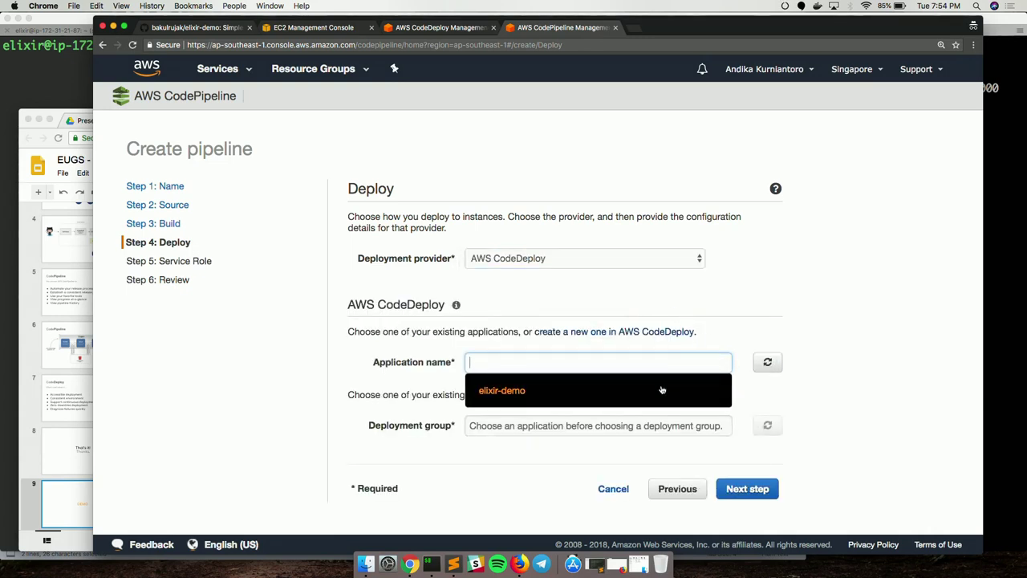
left_click(662, 390)
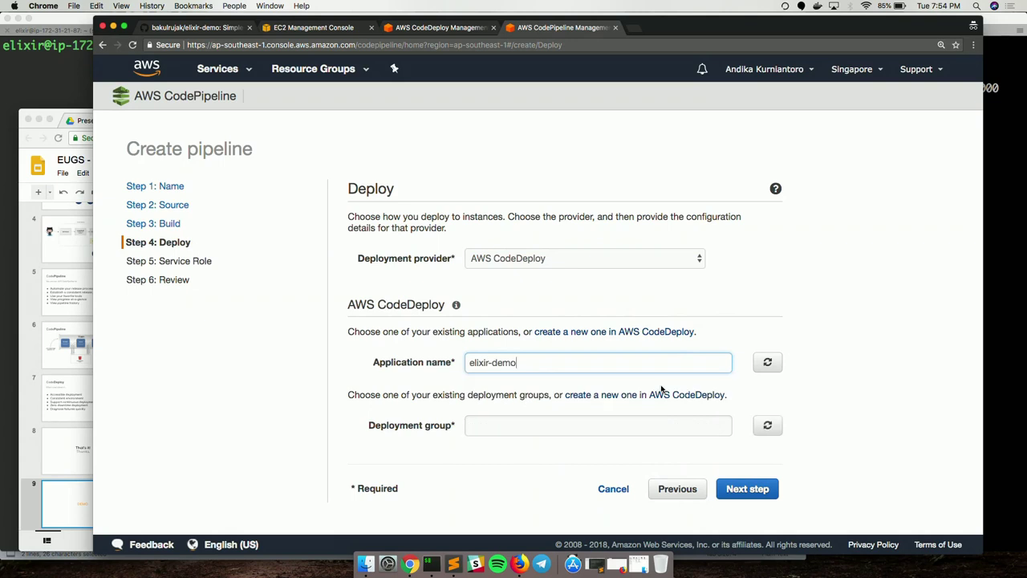
left_click(598, 425)
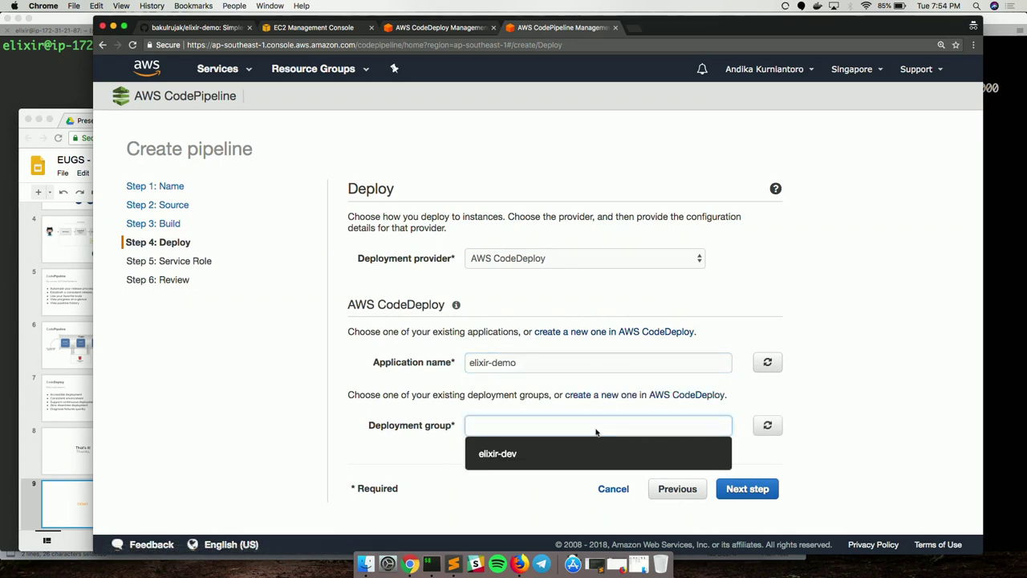
left_click(588, 423)
left_click(577, 446)
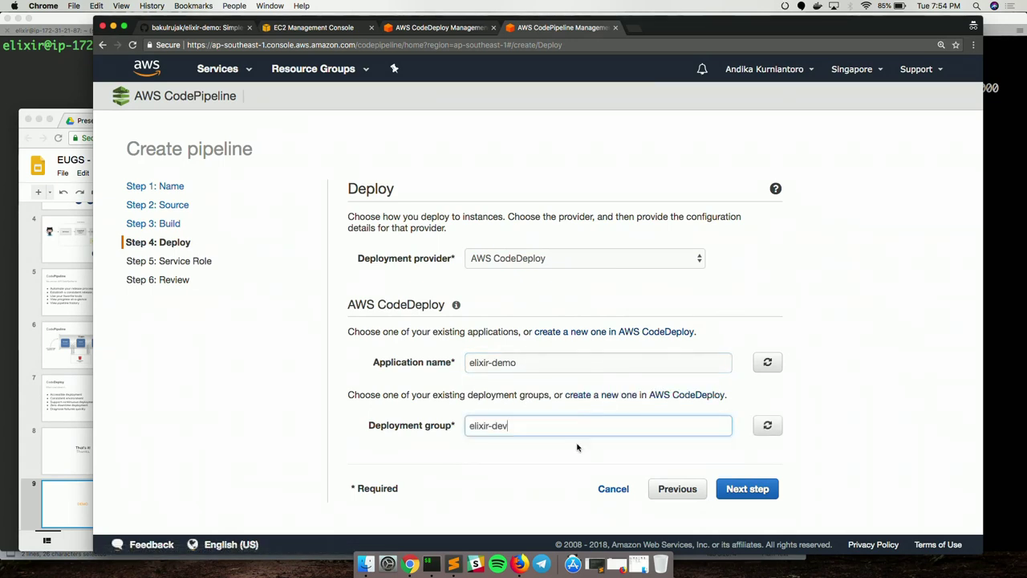
left_click(732, 493)
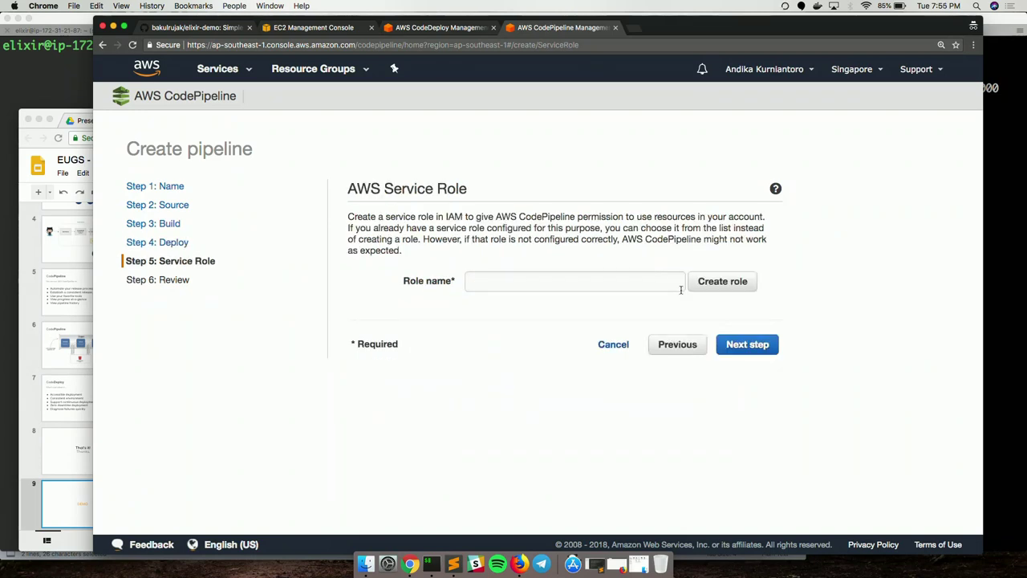
Assign AWS-CodePipeline-Service as the pipeline's service role and proceed to the review.
left_click(672, 284)
left_click(643, 305)
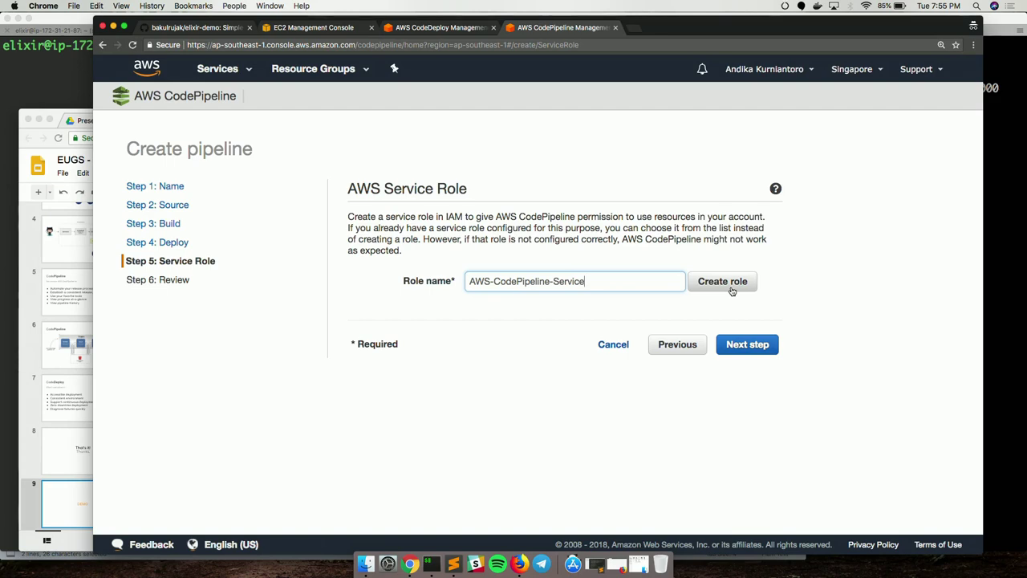
left_click(747, 344)
Review the source, build, staging and pipeline settings, and create the pipeline.
scroll(660, 363, "down", 5)
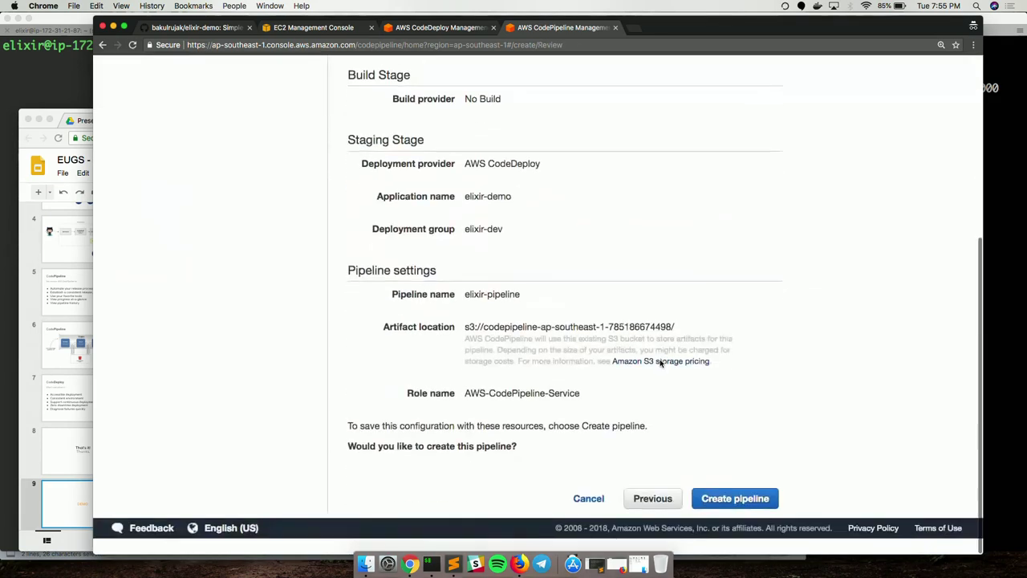
scroll(660, 364, "up", 5)
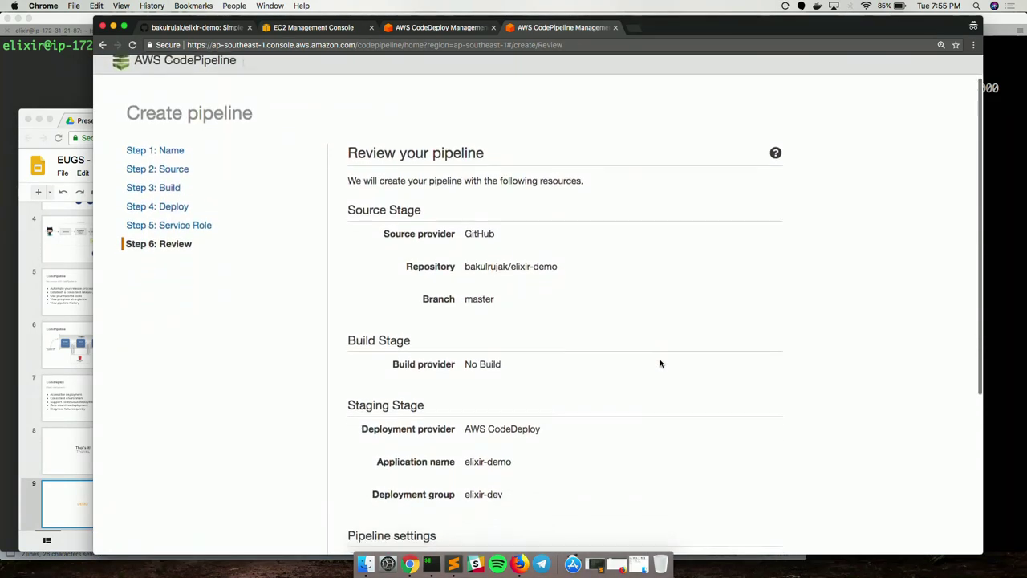
scroll(661, 363, "down", 5)
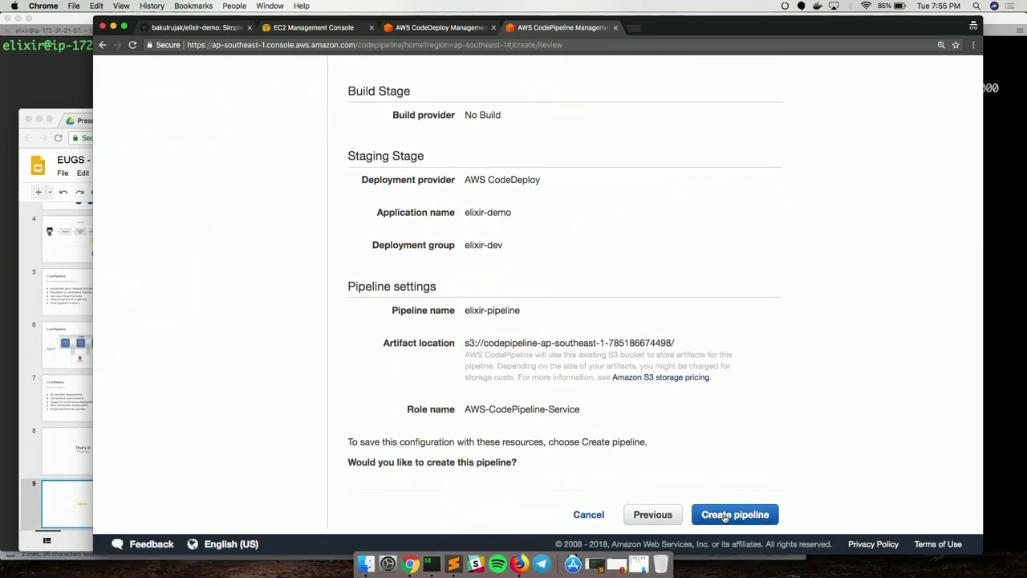
left_click(724, 518)
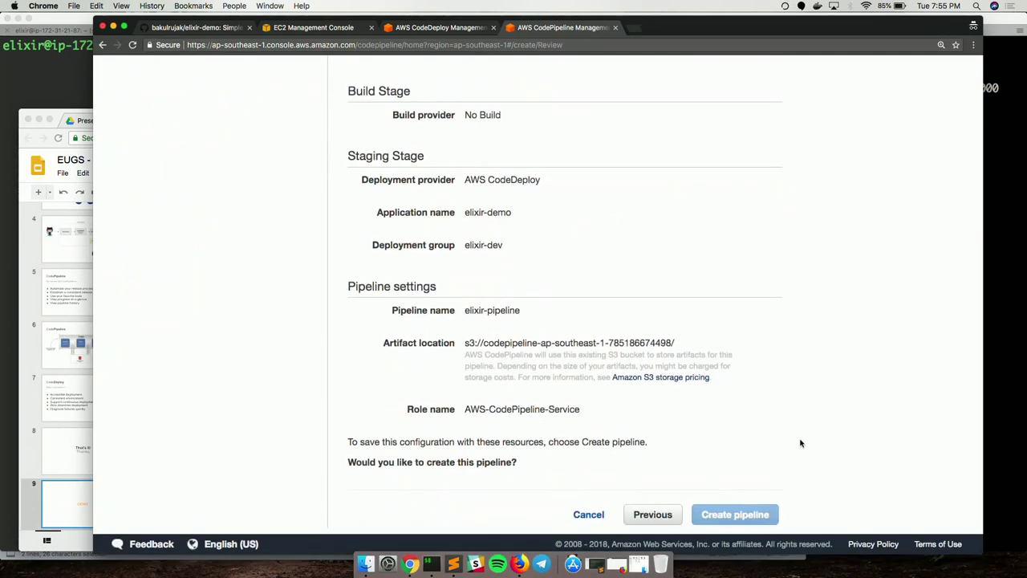
scroll(591, 497, "down", 2)
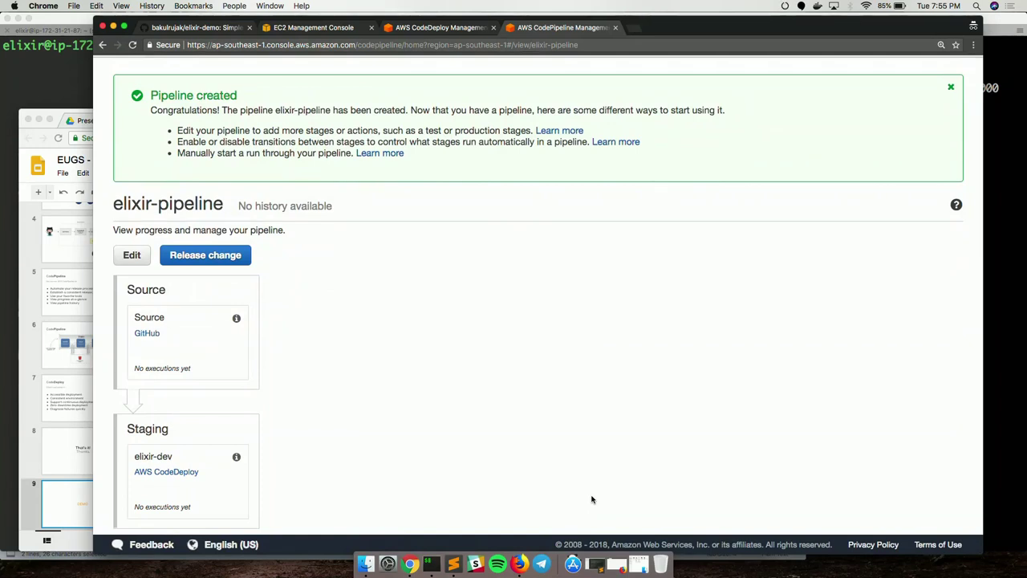
Reload the elixir-pipeline page and check the progress of its Source and Staging stages.
key("super+r")
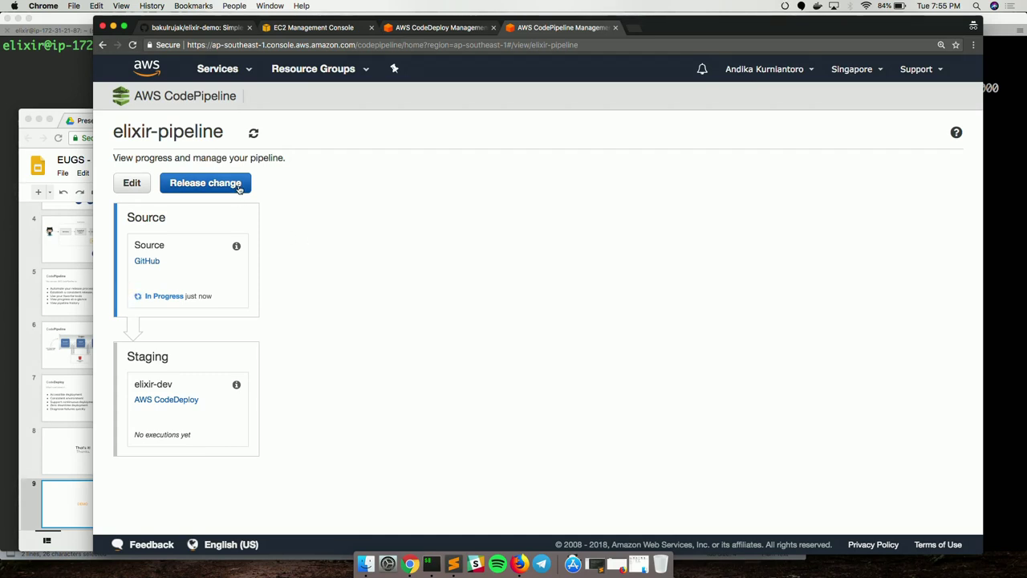
left_click(237, 247)
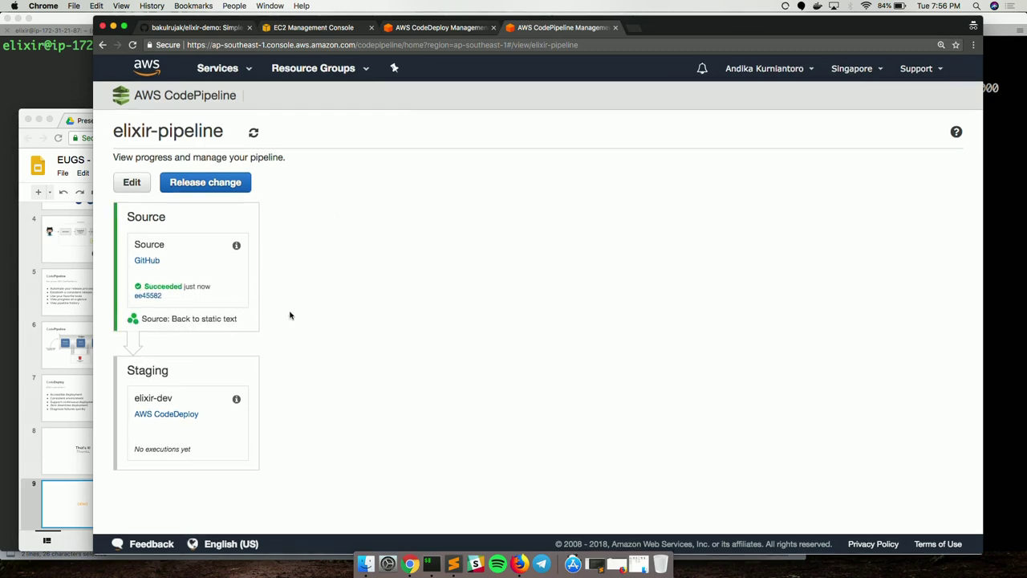
double_click(152, 370)
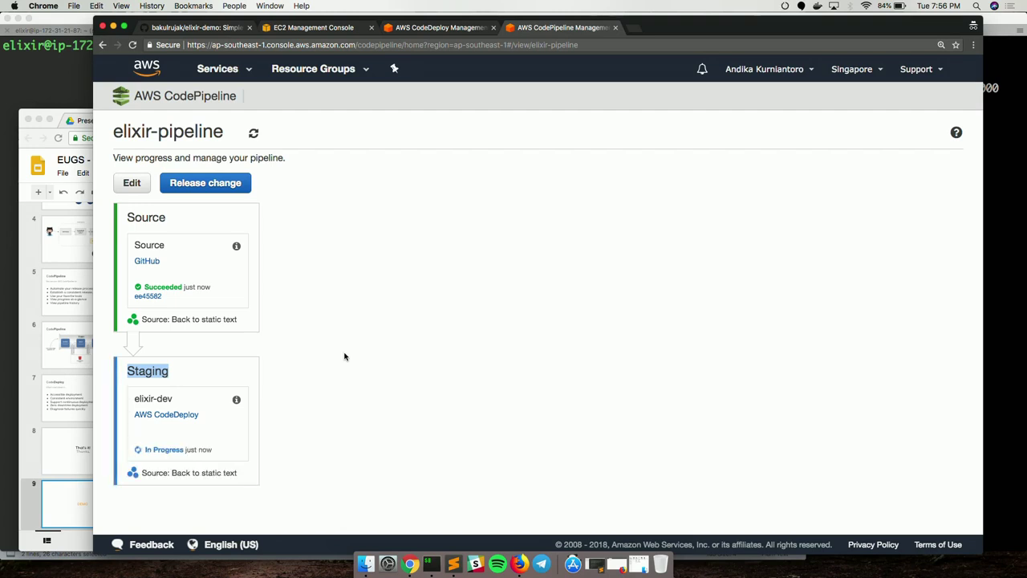
left_click(341, 380)
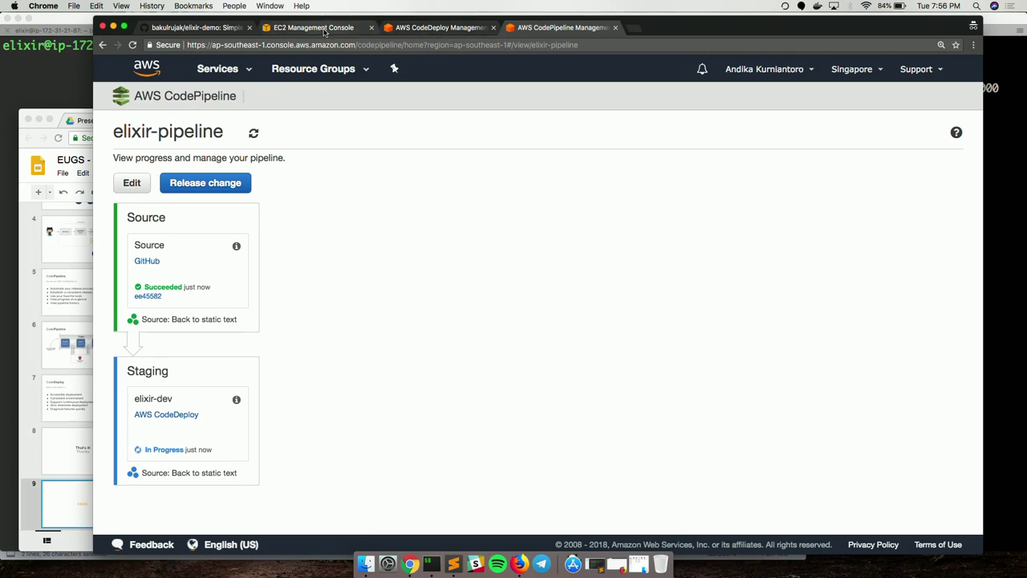
Switch to Sublime Text, open appspec.yml from the demo-data folder and enlarge the editor text.
key("super+Tab")
key("super+Tab")
key("super+shift+Tab")
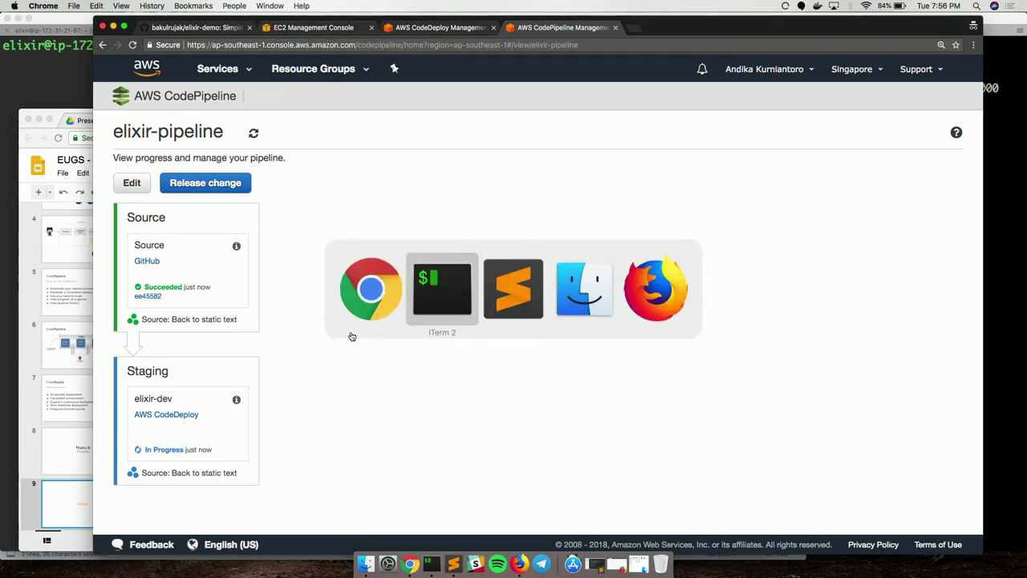
left_click(453, 563)
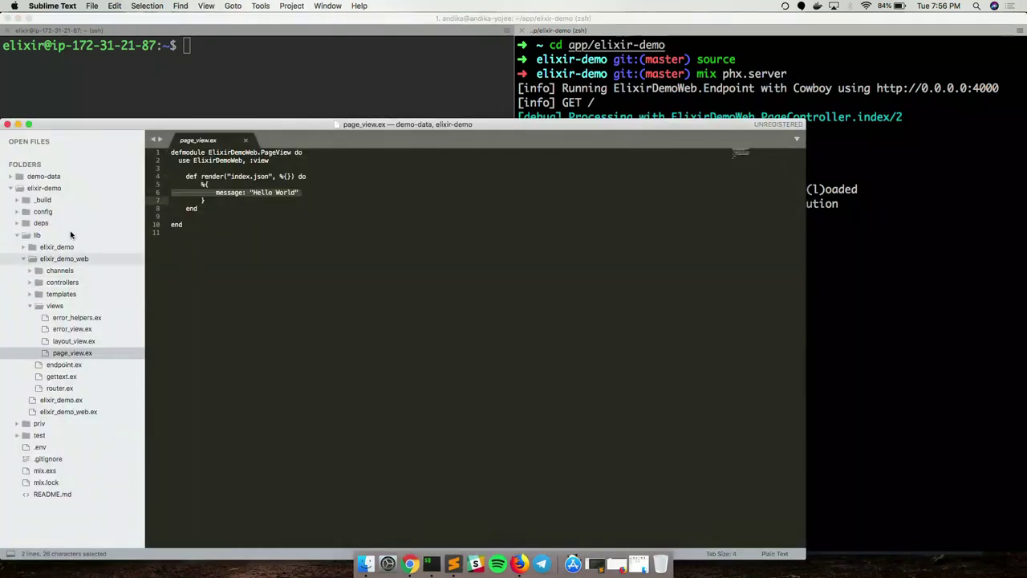
left_click(48, 177)
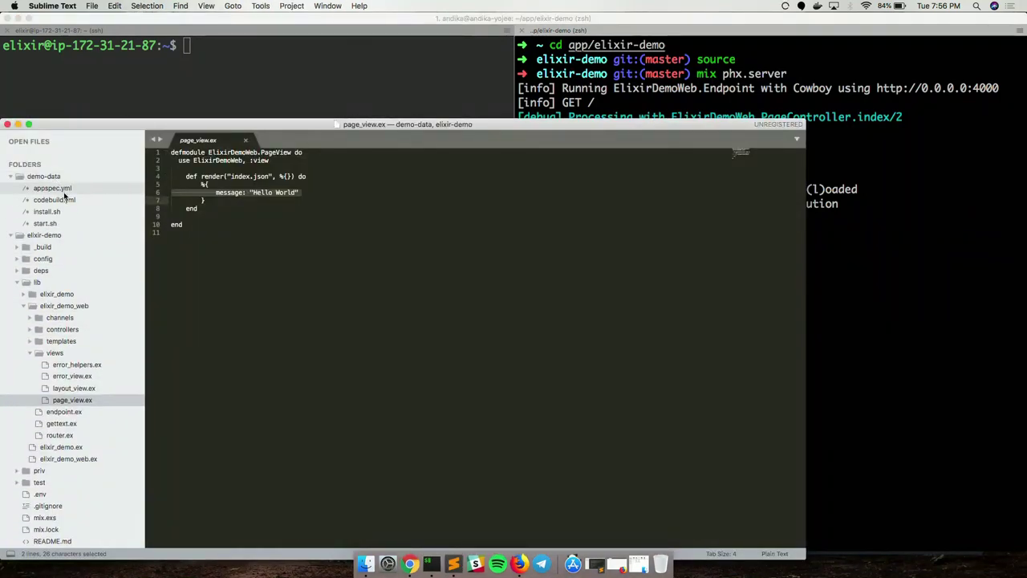
left_click(67, 191)
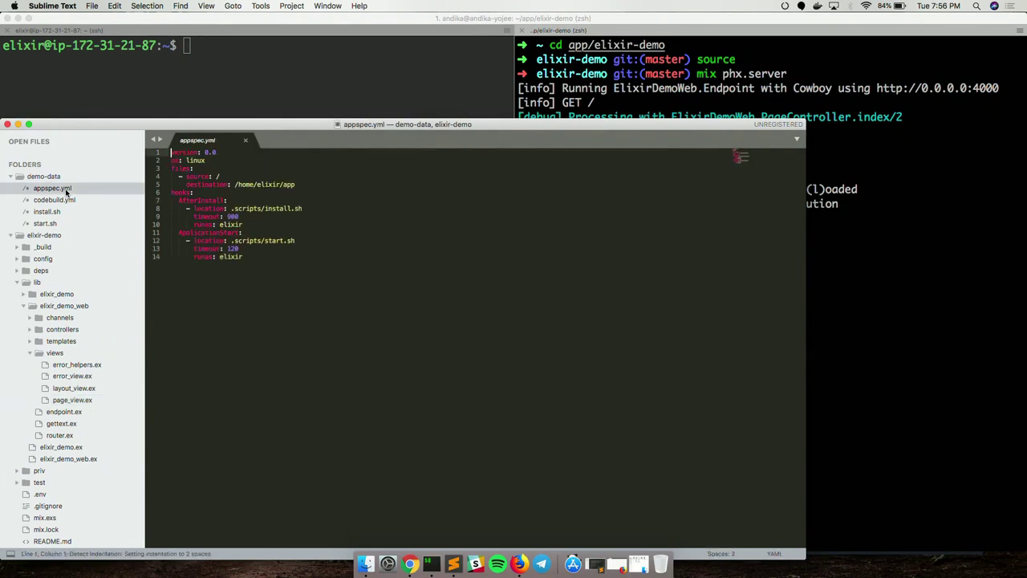
key("super+a")
key("super+c")
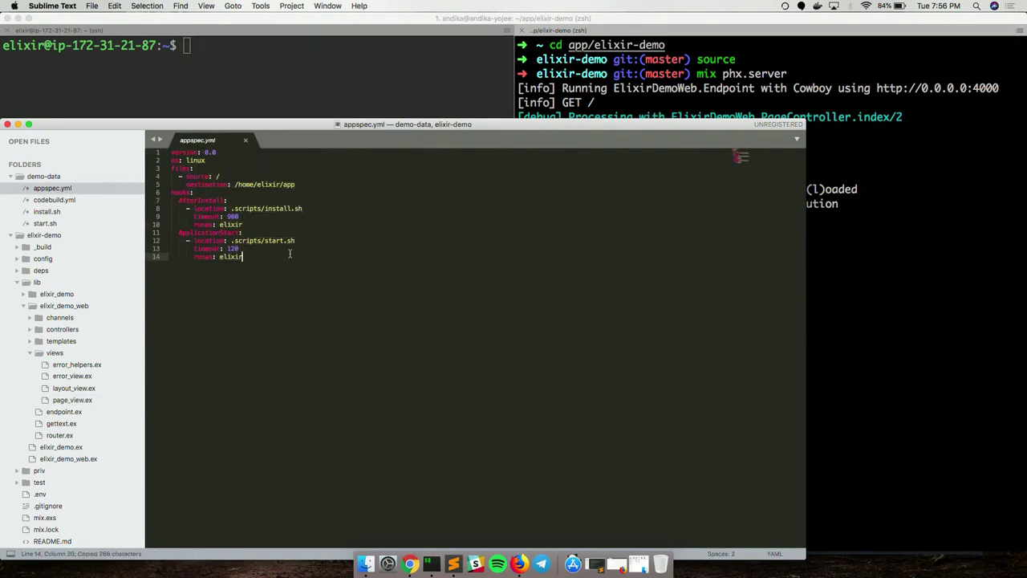
key("Right")
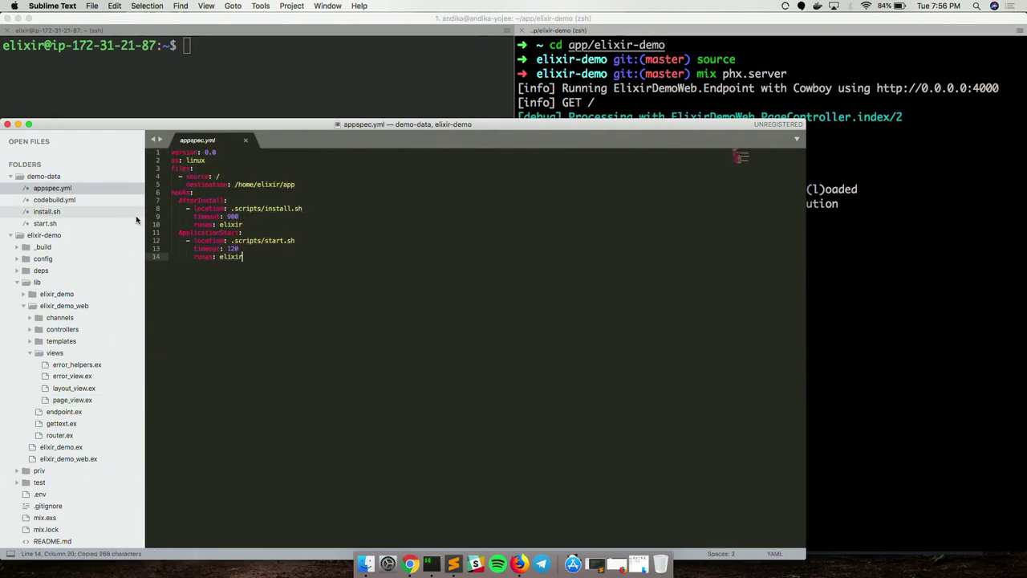
key("super+equal")
key("super+equal")
key("super+equal")
key("super+equal")
key("super+equal")
key("super+equal")
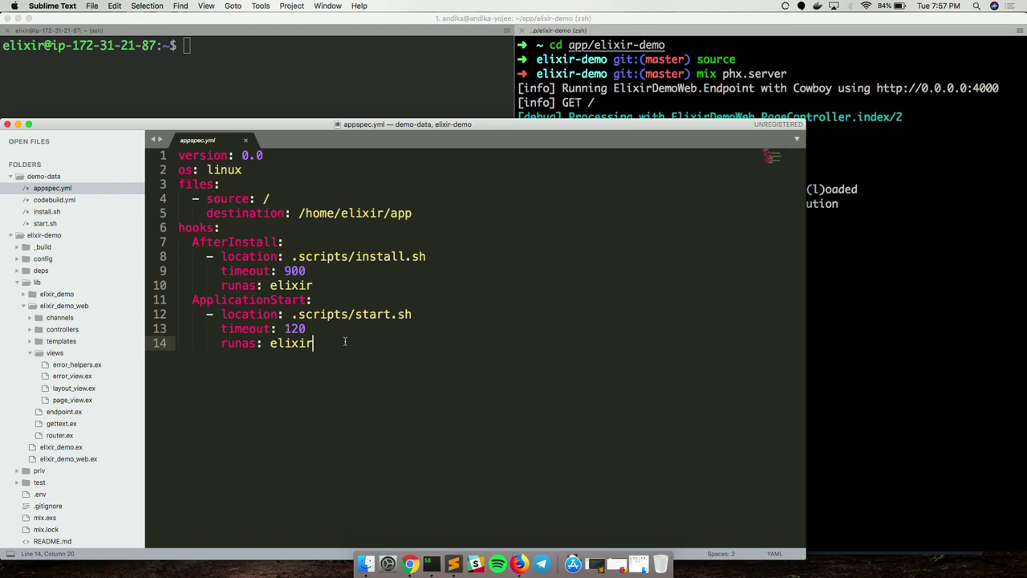
Copy the full contents of appspec.yml into a new file in the elixir-demo folder and save it as appspec.yml.
key("super+a")
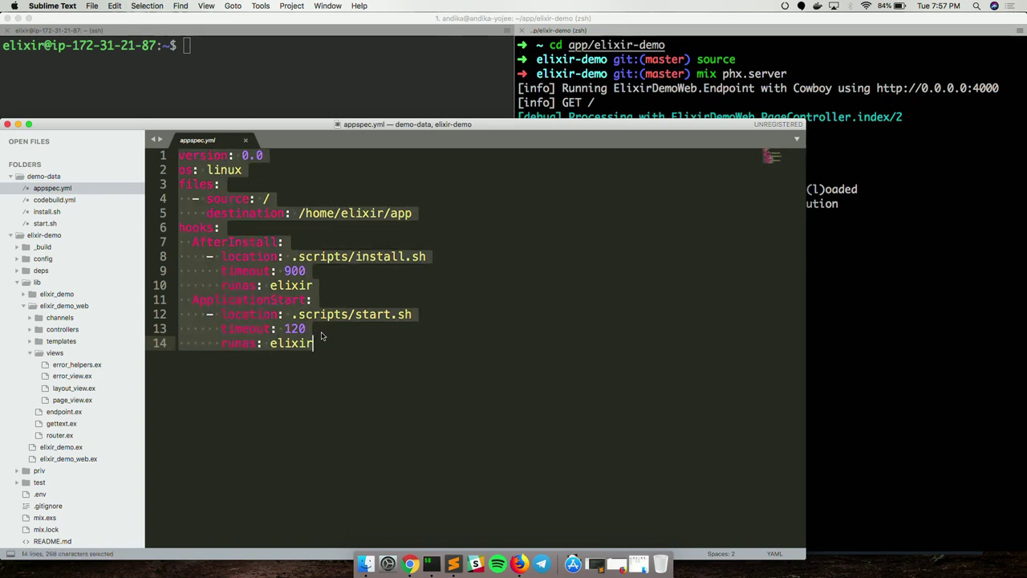
key("super+c")
left_click(279, 341)
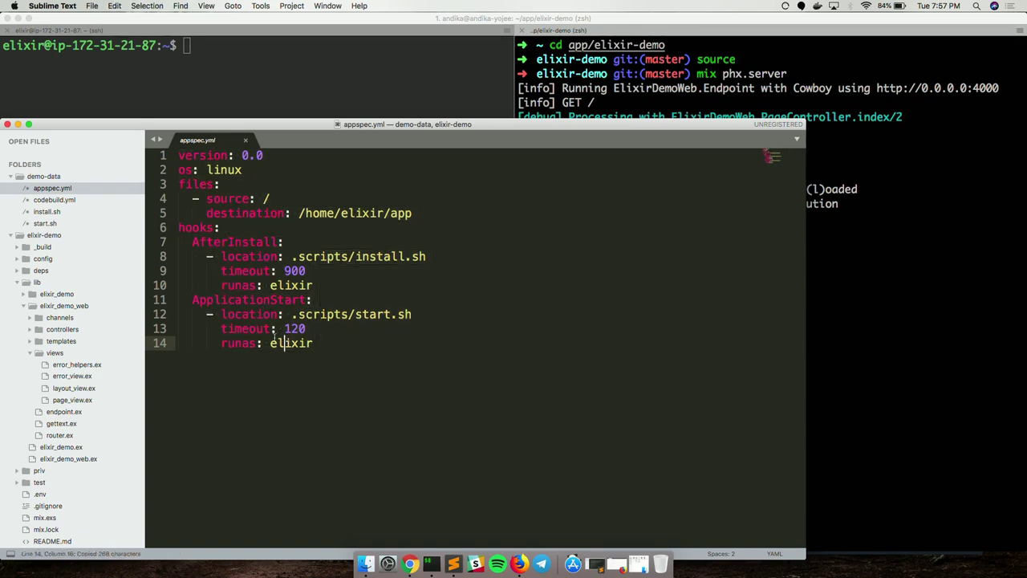
right_click(67, 238)
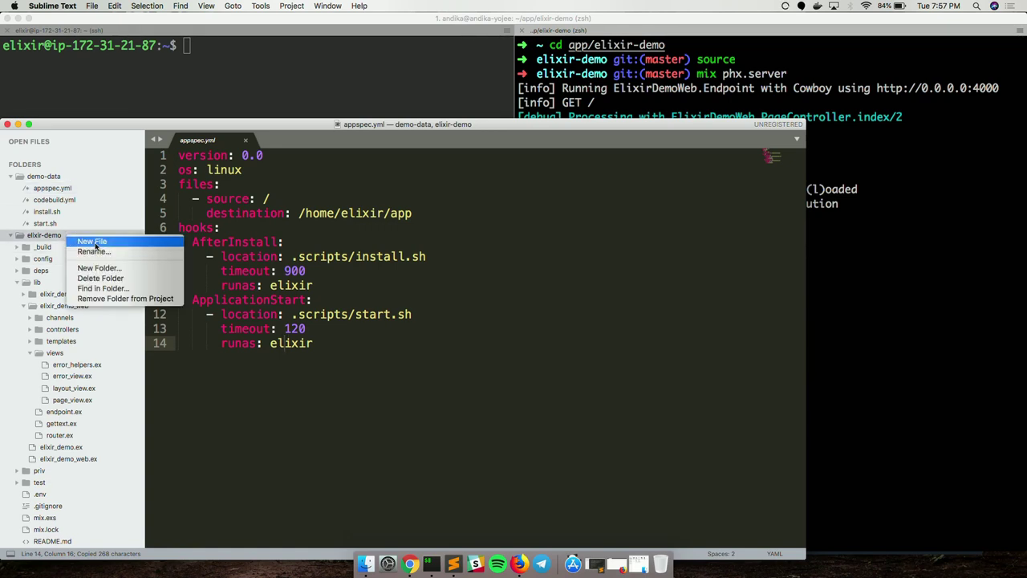
left_click(90, 241)
key("super+v")
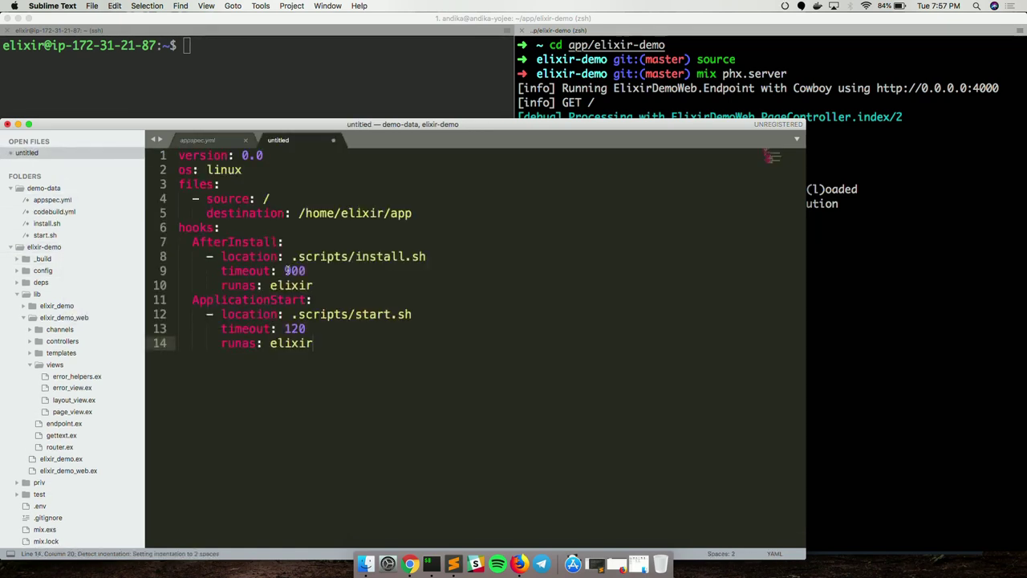
key("super+s")
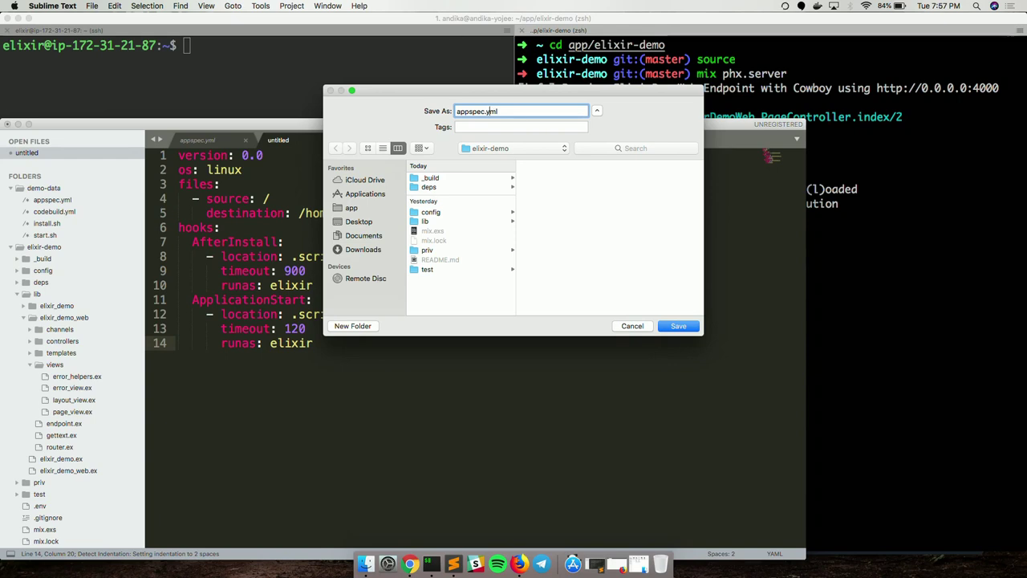
key("Return")
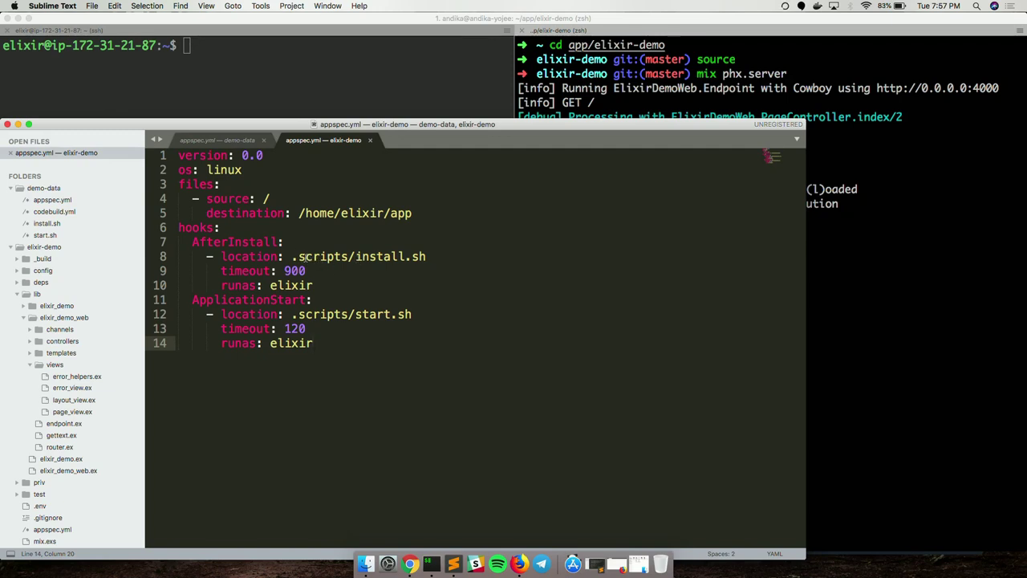
Open install.sh from the demo-data folder and copy its entire contents.
left_click(60, 225)
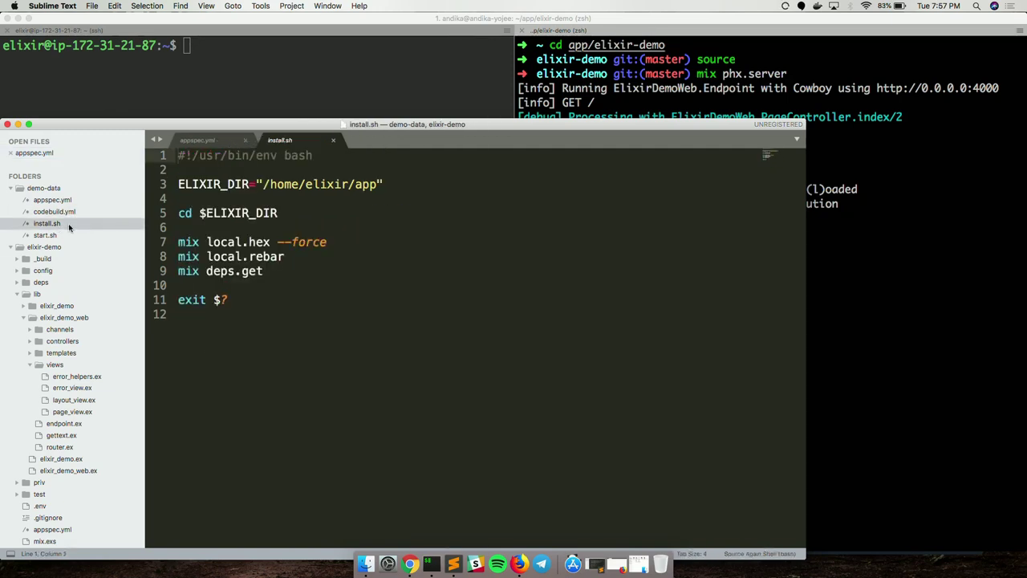
left_click(291, 296)
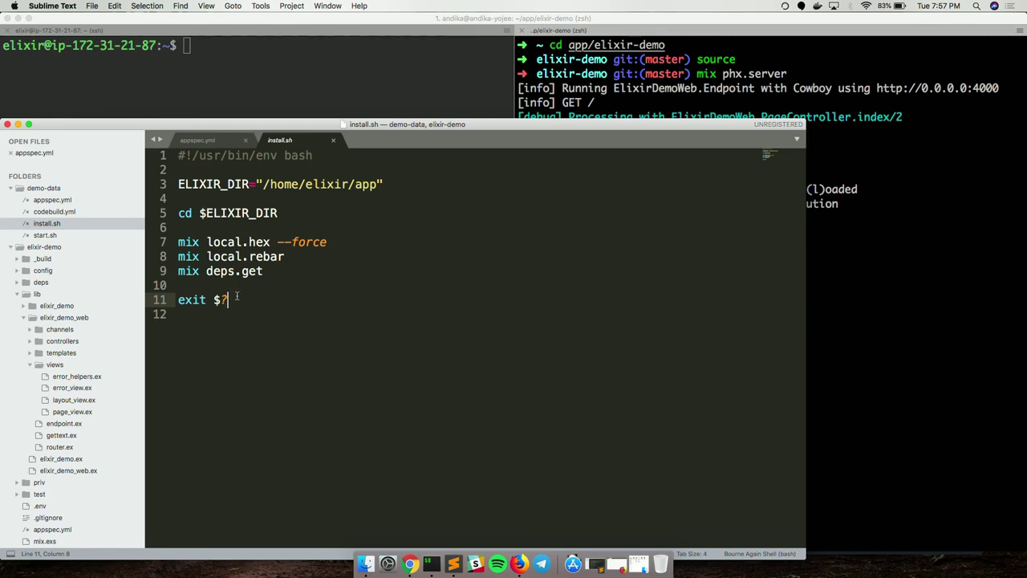
key("super+a")
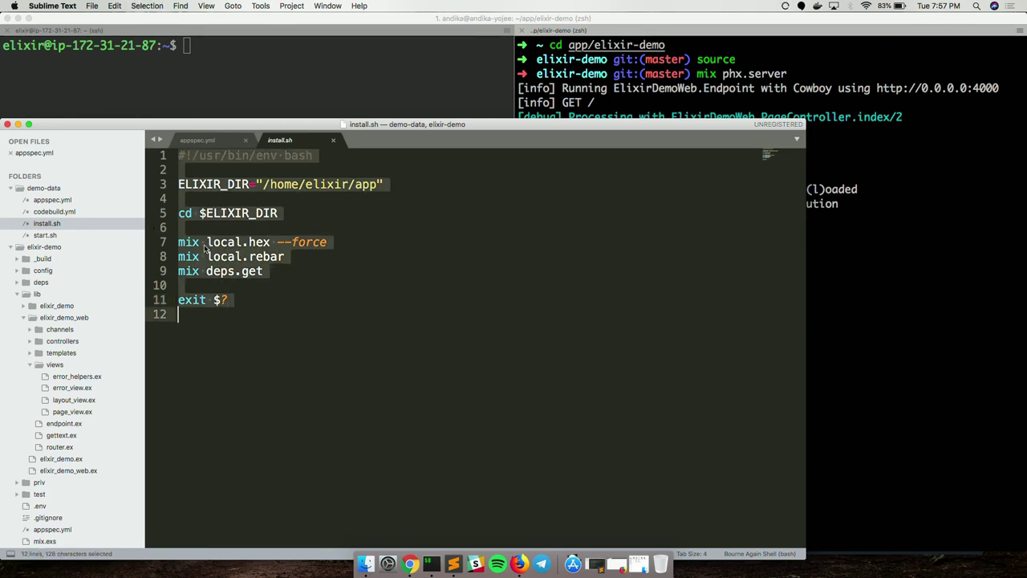
key("super+c")
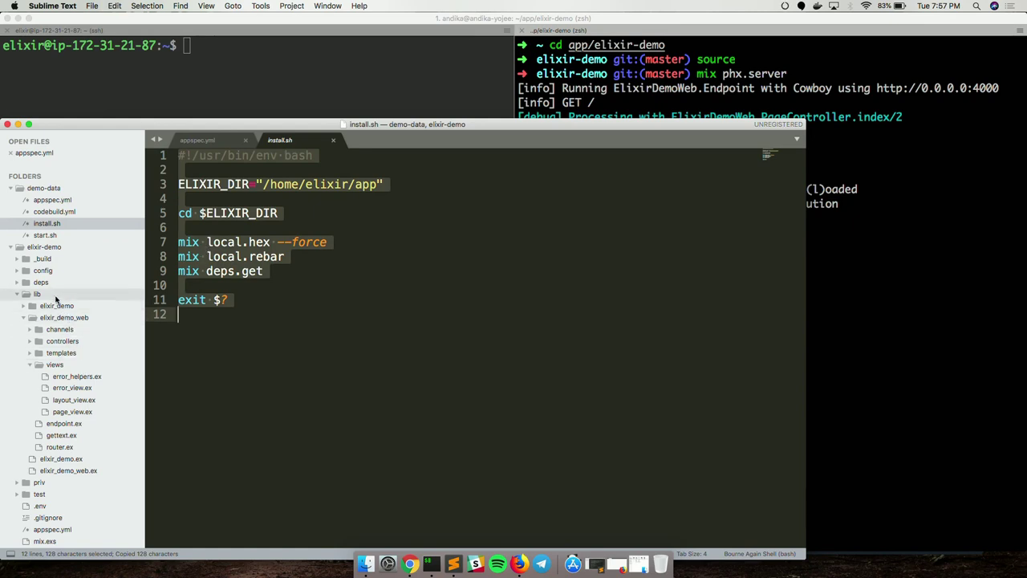
Create a new folder named .scripts inside the elixir-demo project folder.
right_click(61, 247)
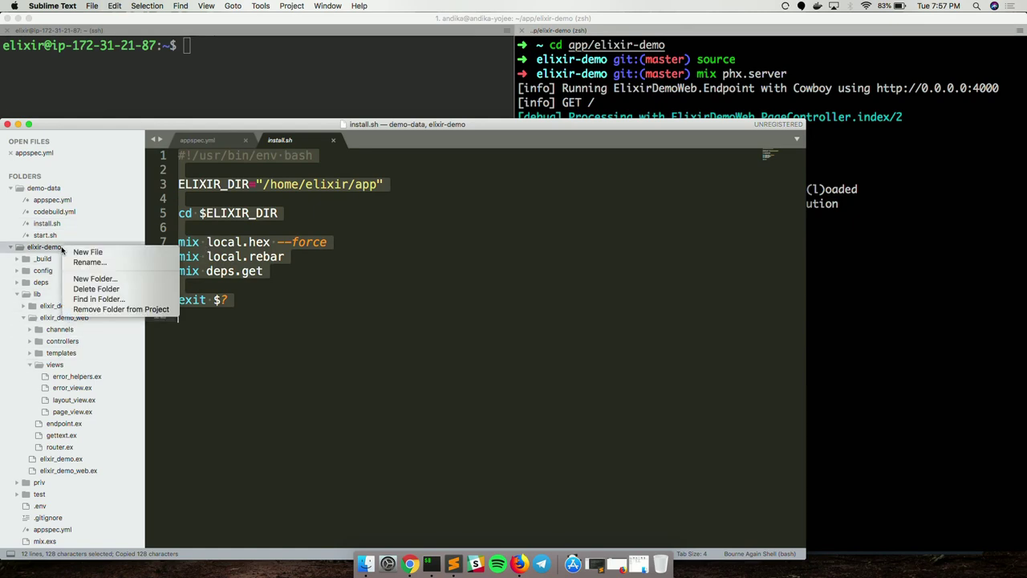
left_click(95, 279)
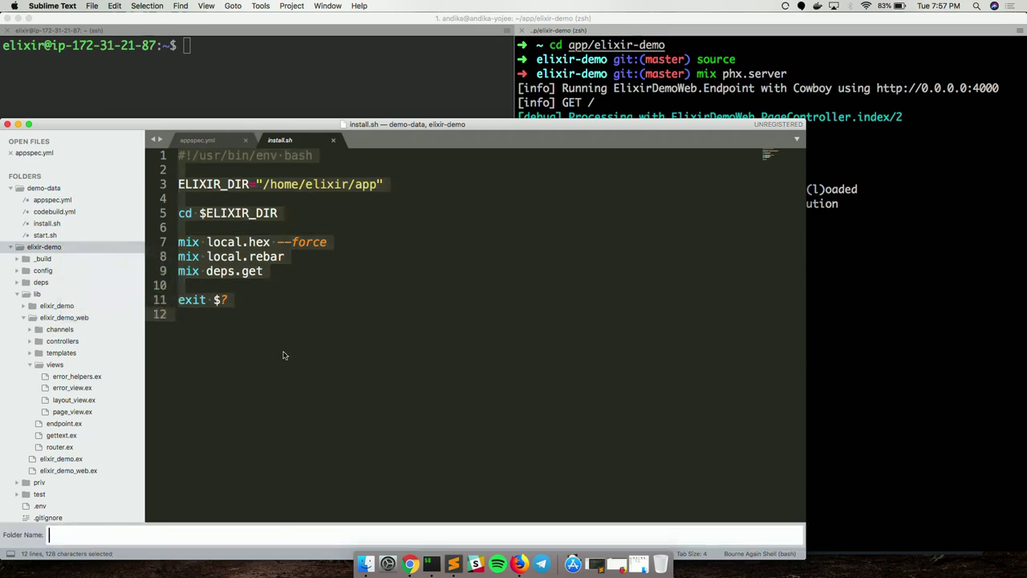
type(".scxripts")
key("BackSpace")
key("Return")
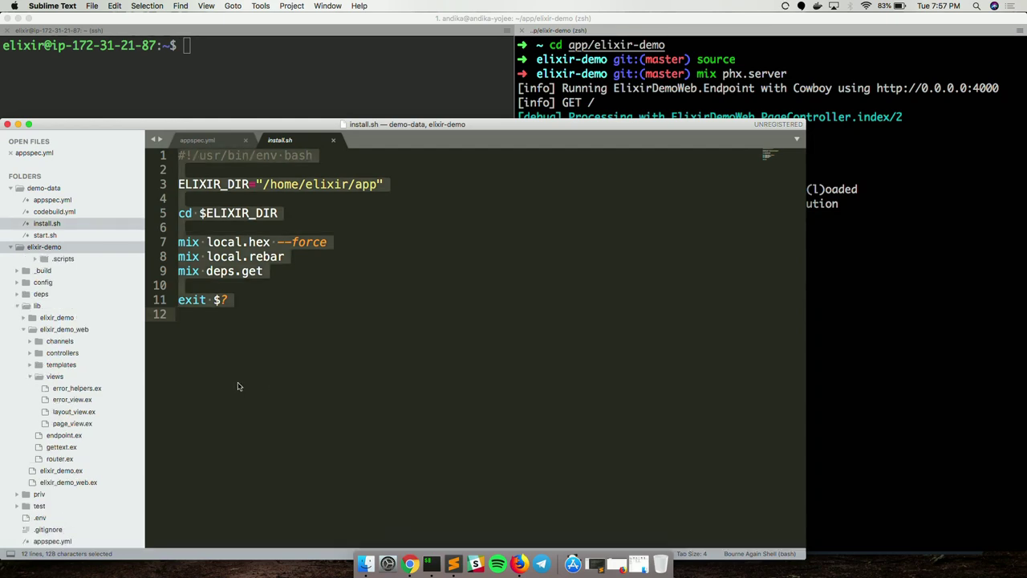
Create a new file in the .scripts folder, paste the copied install script and save it as install.sh.
right_click(54, 276)
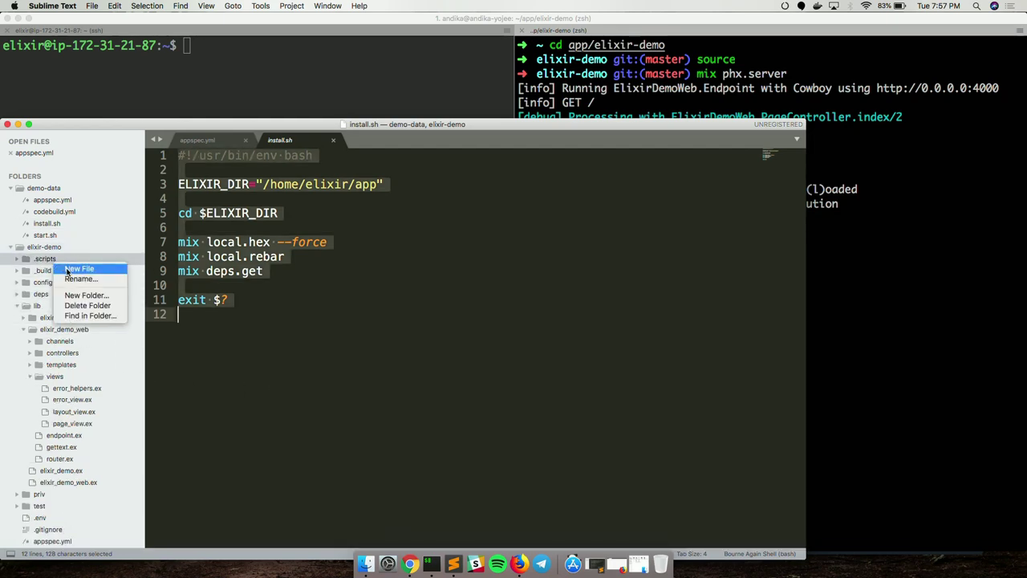
left_click(68, 272)
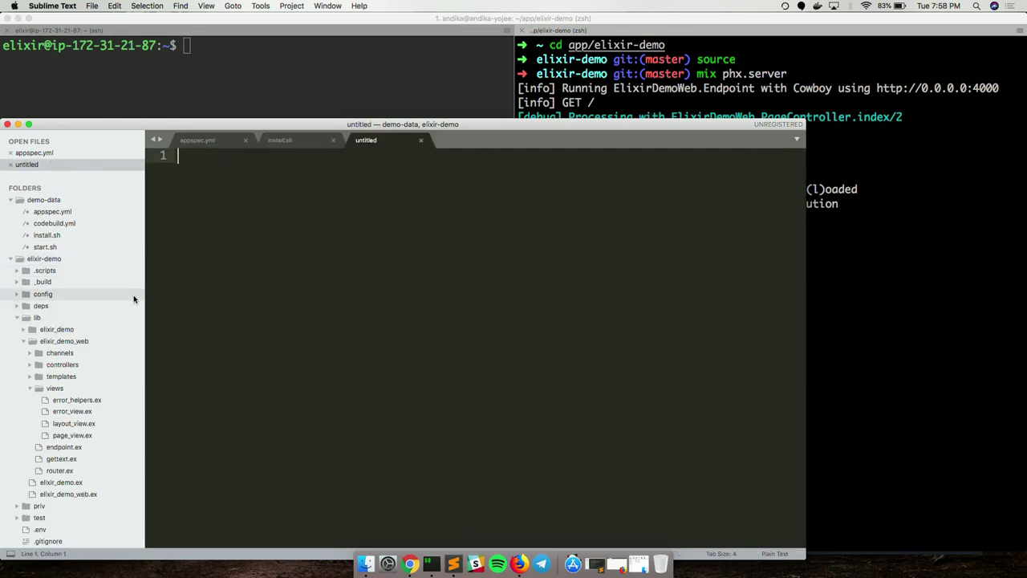
key("super+v")
key("super+s")
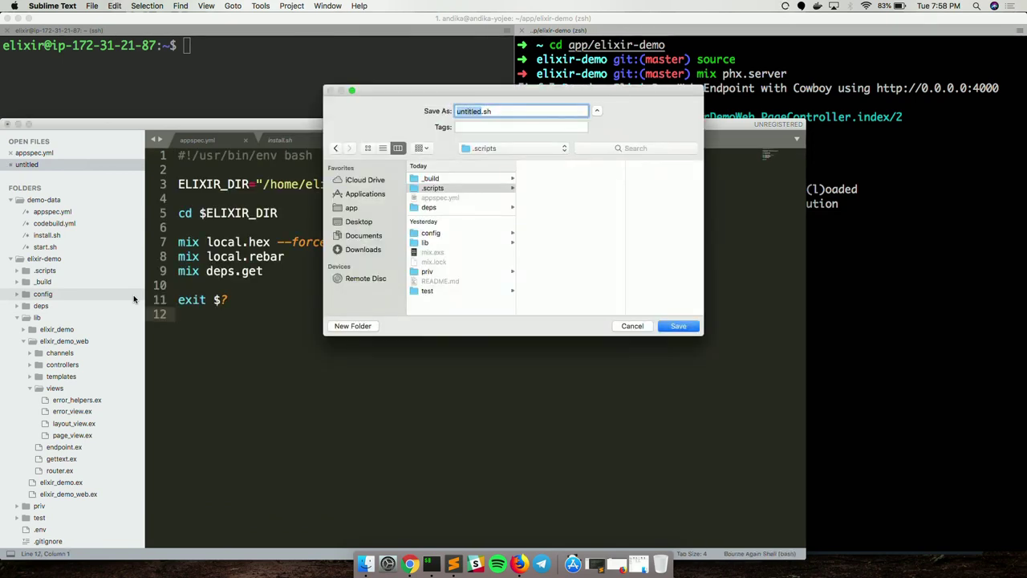
type("install")
key("Return")
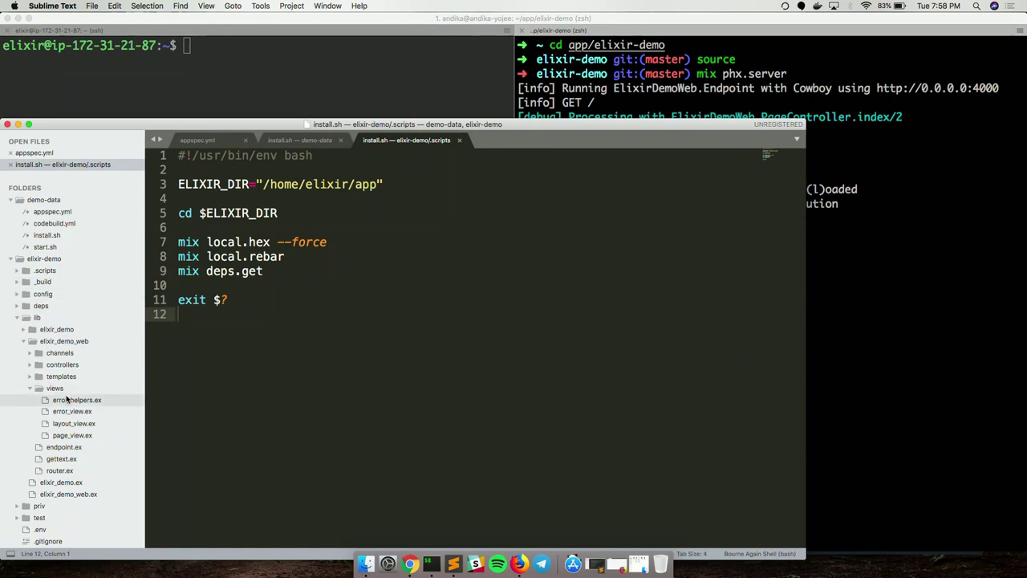
Collapse the lib folder and examine the ApplicationStart script location in elixir-demo's appspec.yml.
scroll(72, 470, "down", 3)
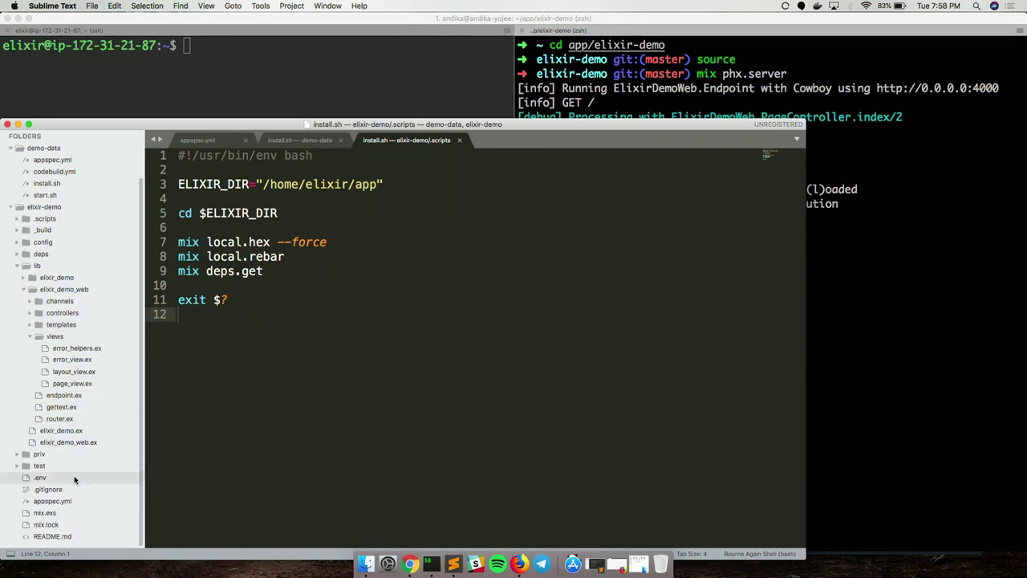
scroll(73, 479, "up", 3)
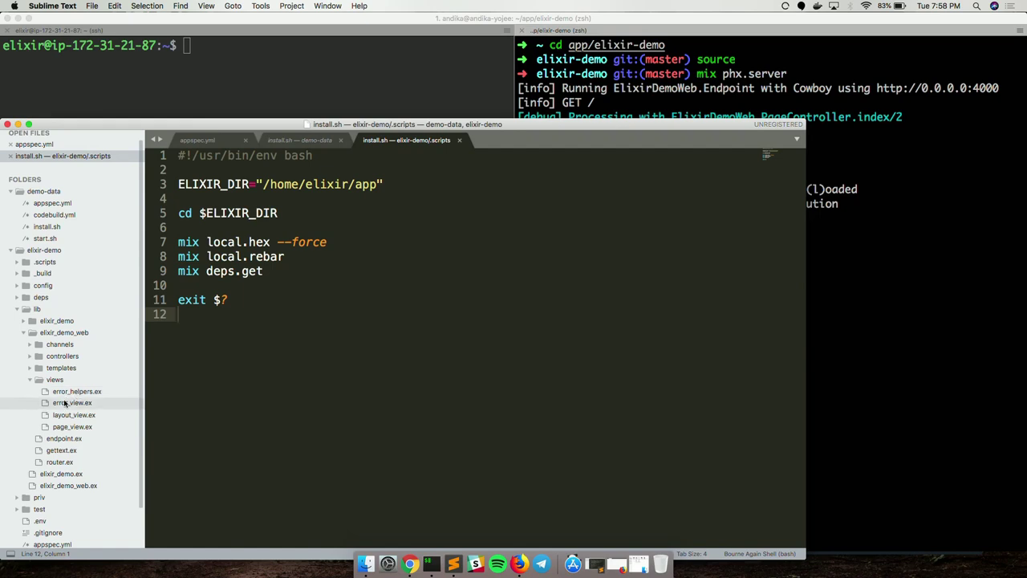
left_click(19, 313)
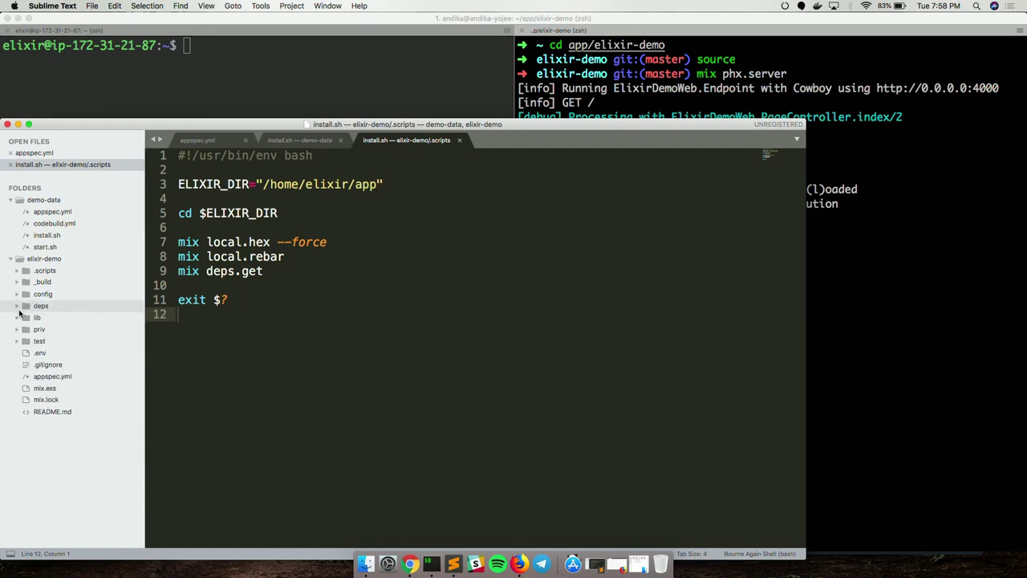
left_click(50, 377)
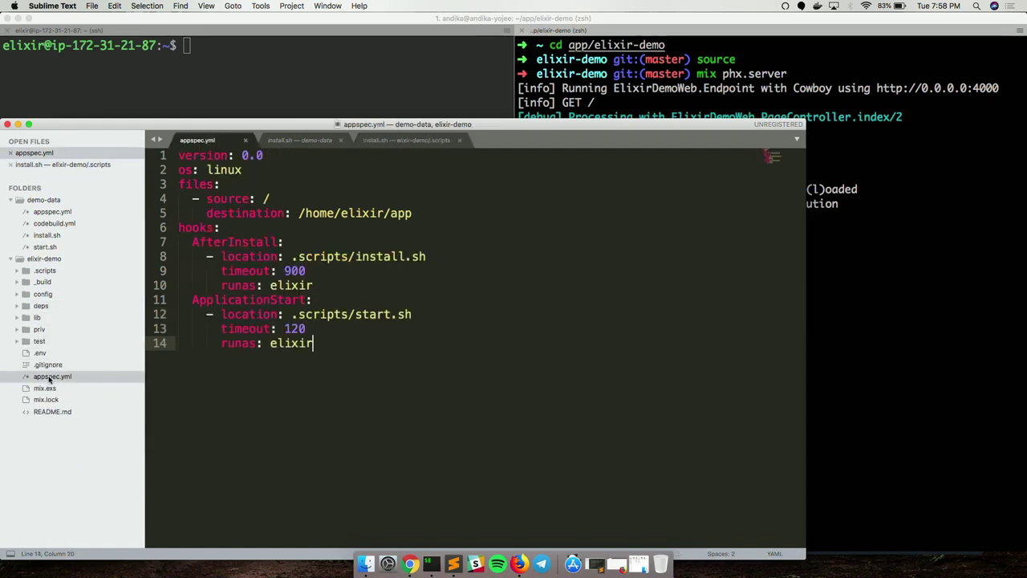
double_click(382, 316)
left_click(382, 316)
left_click(382, 316)
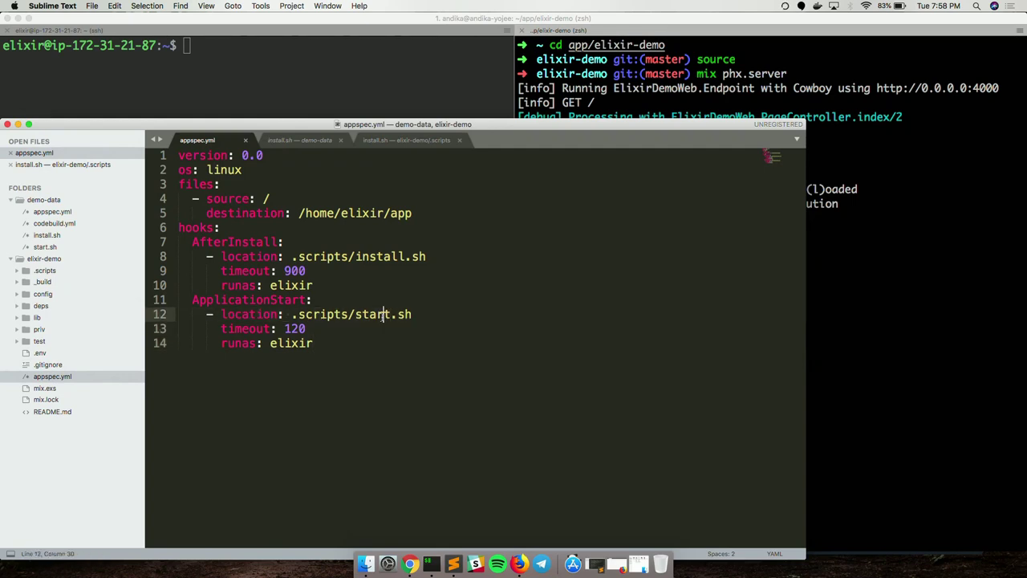
triple_click(382, 316)
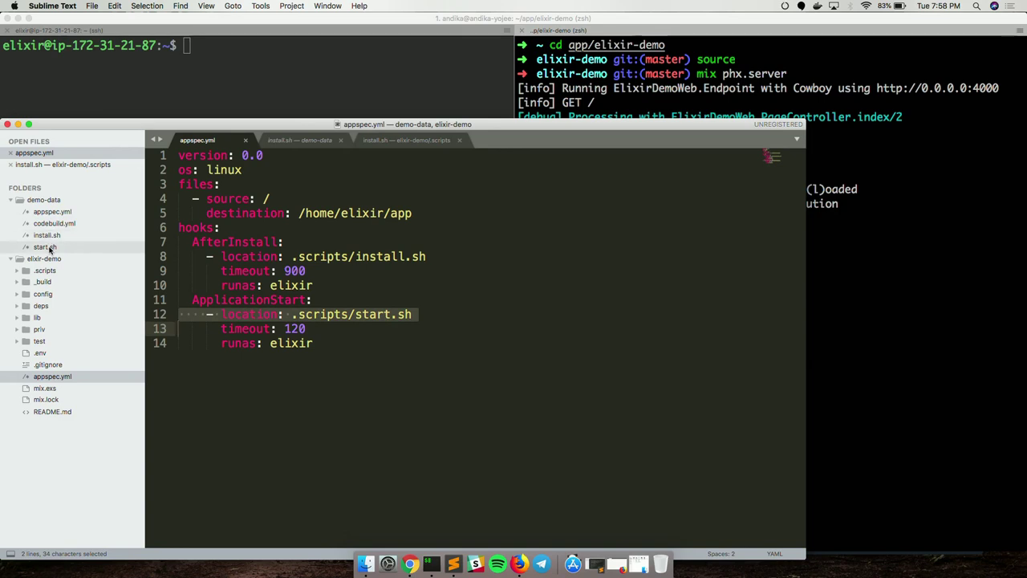
Open start.sh from the demo-data folder and copy its entire contents.
left_click(50, 247)
key("super+a")
key("super+c")
left_click(255, 287)
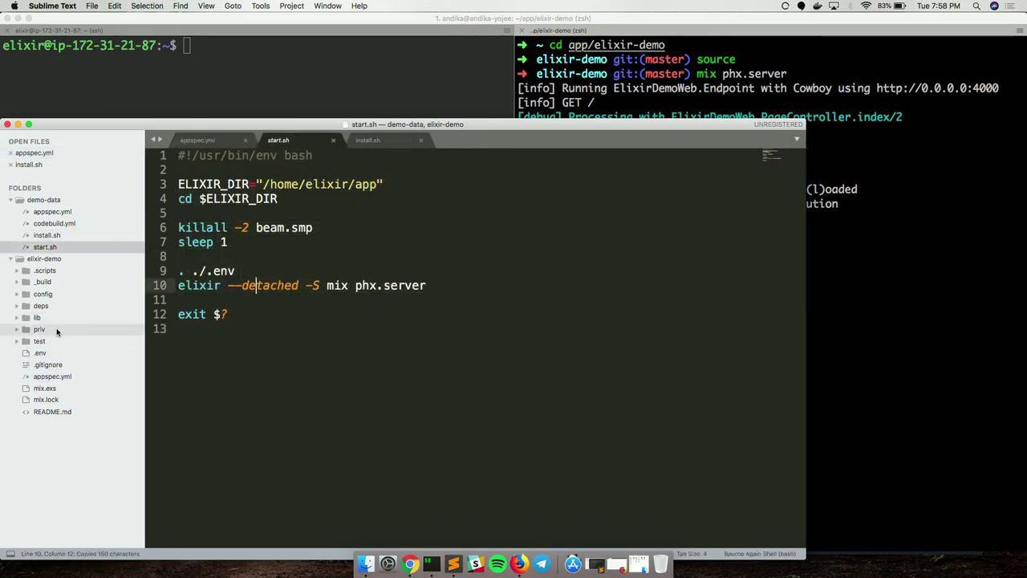
Create a new file in the .scripts folder, paste the copied start script and save it as start.sh.
left_click(59, 270)
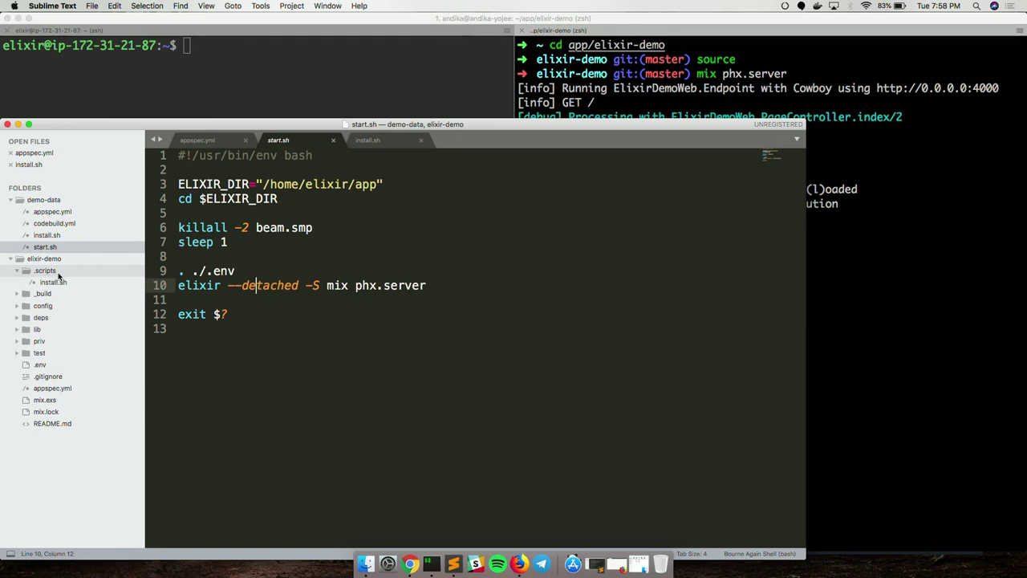
right_click(59, 274)
key("super+v")
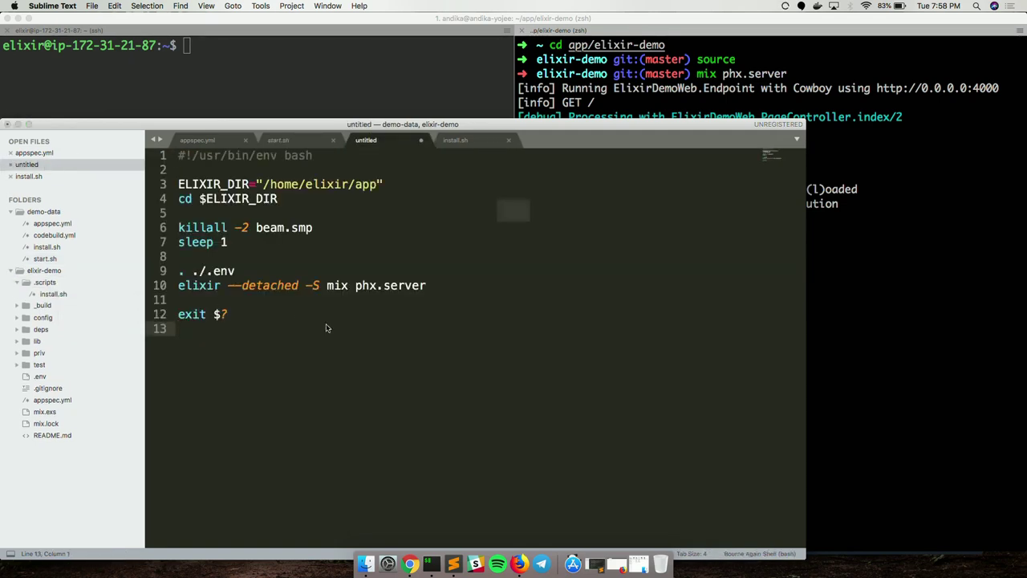
key("super+s")
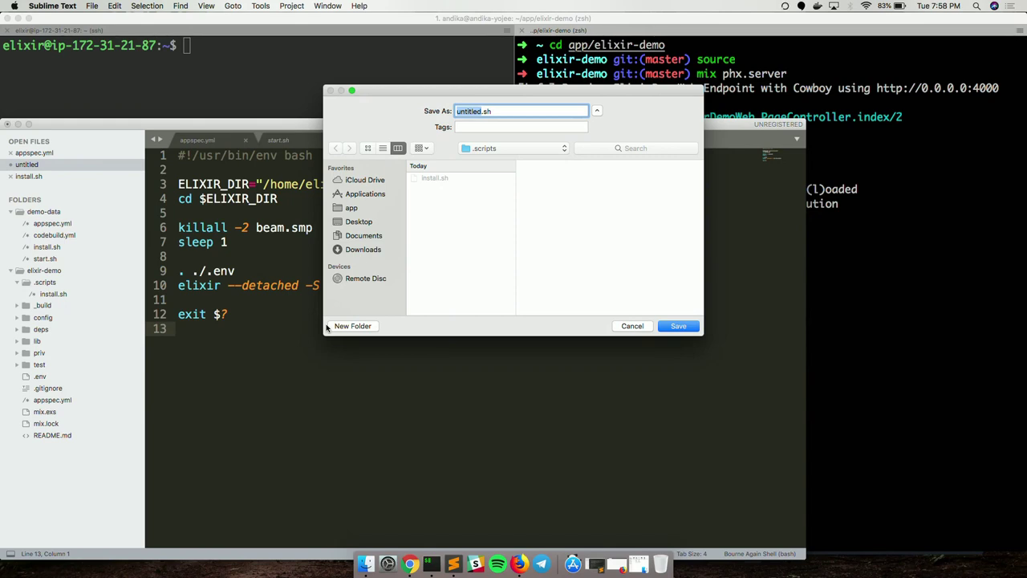
type("start")
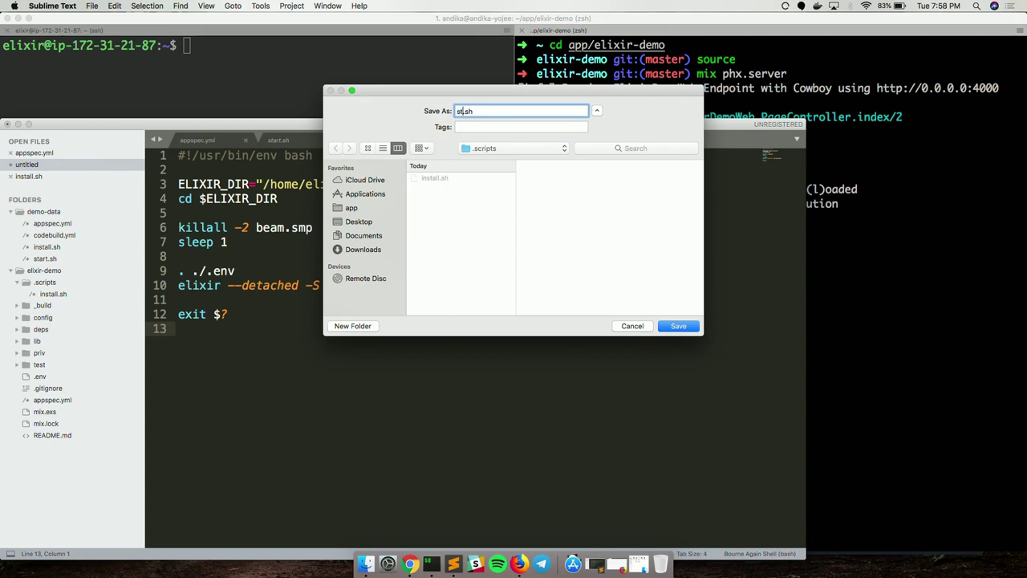
key("Return")
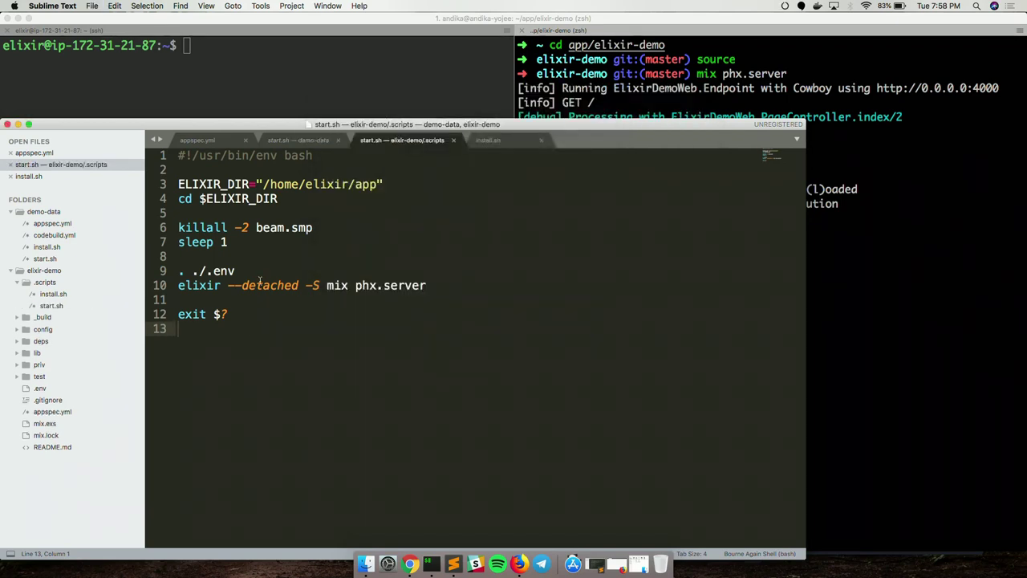
Delete the ". ./.env" line from the .scripts copy of start.sh, save it, and check install.sh and appspec.yml.
double_click(264, 273)
key("super+l")
key("BackSpace")
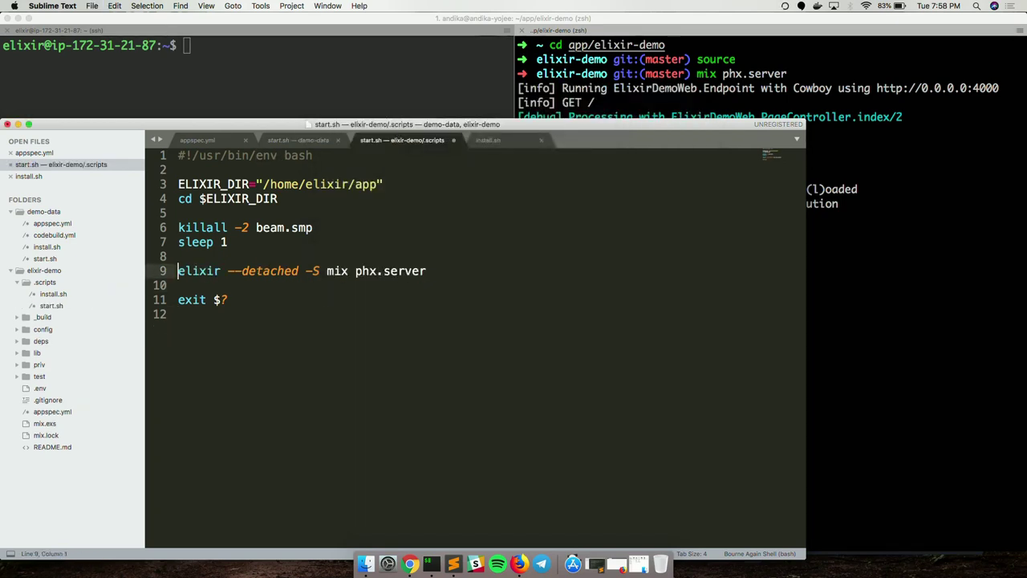
key("super+s")
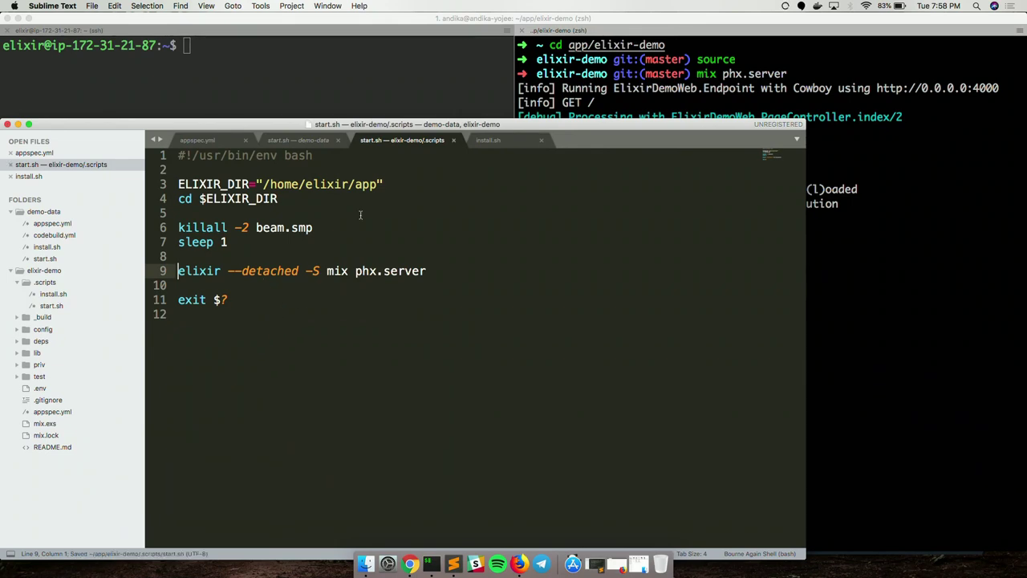
left_click(505, 141)
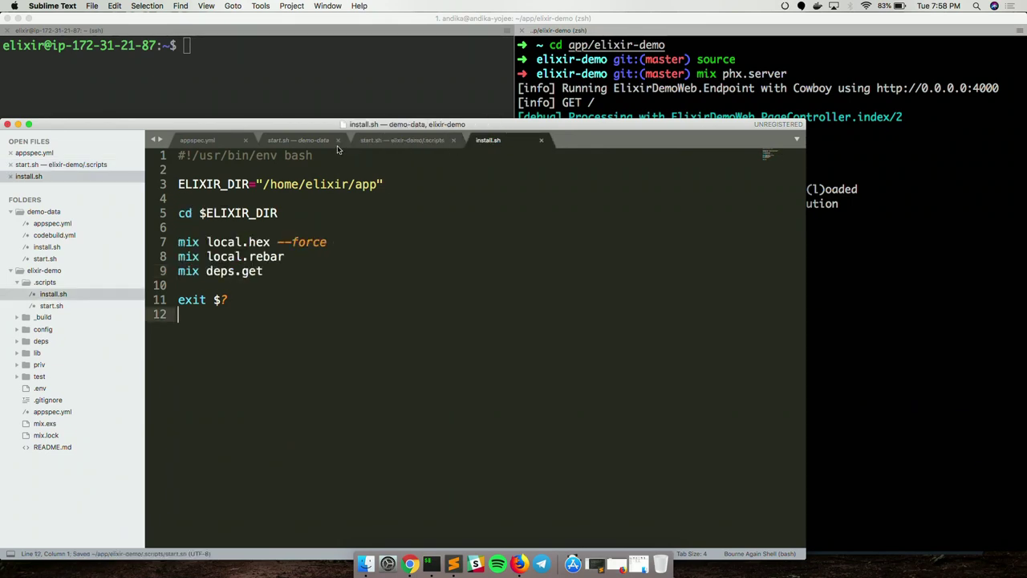
left_click(200, 142)
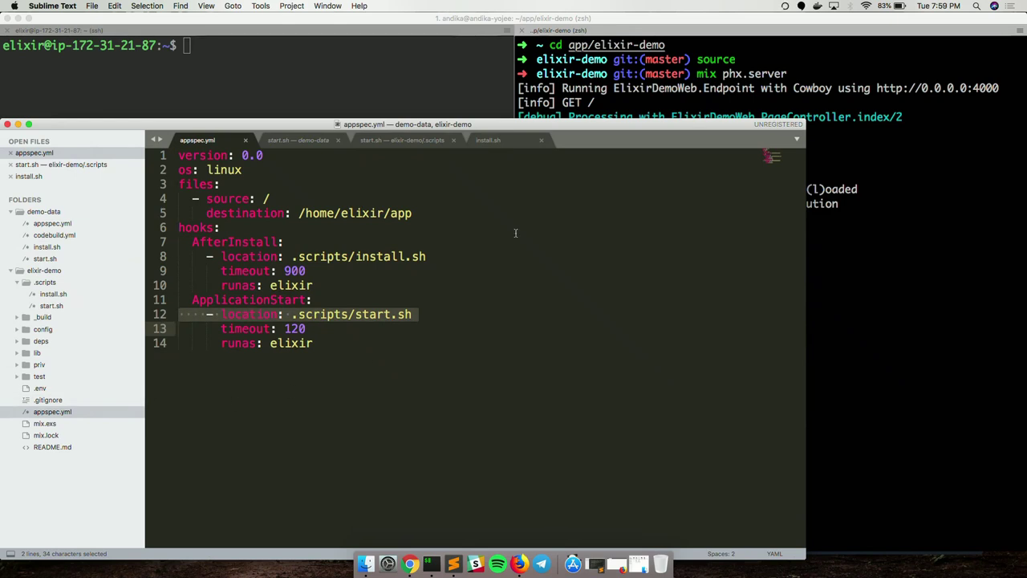
Switch to iTerm2 and list the contents of the local elixir-demo folder with ls.
left_click(615, 105)
key("Return")
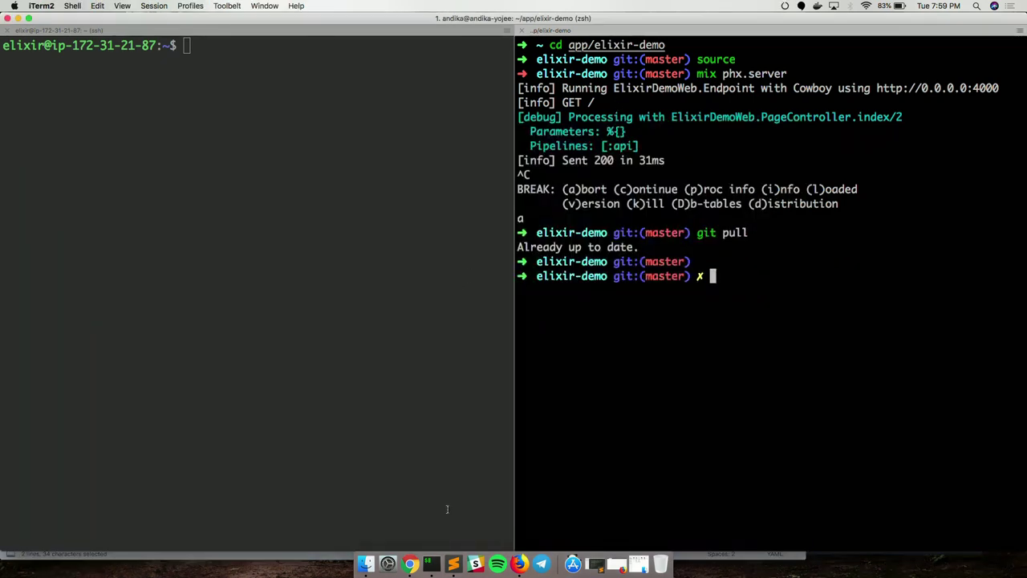
left_click(409, 563)
key("super+Tab")
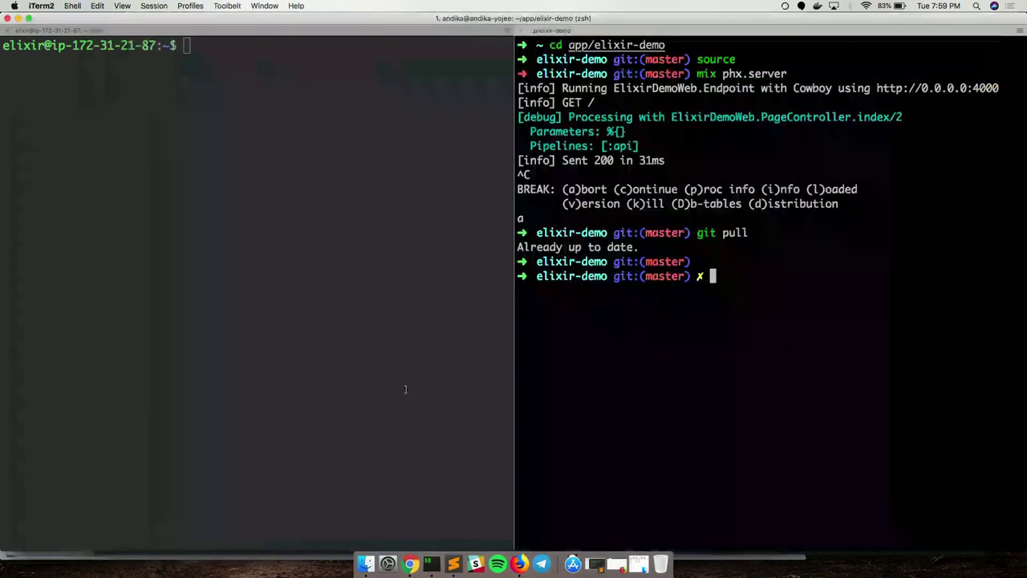
type("ls")
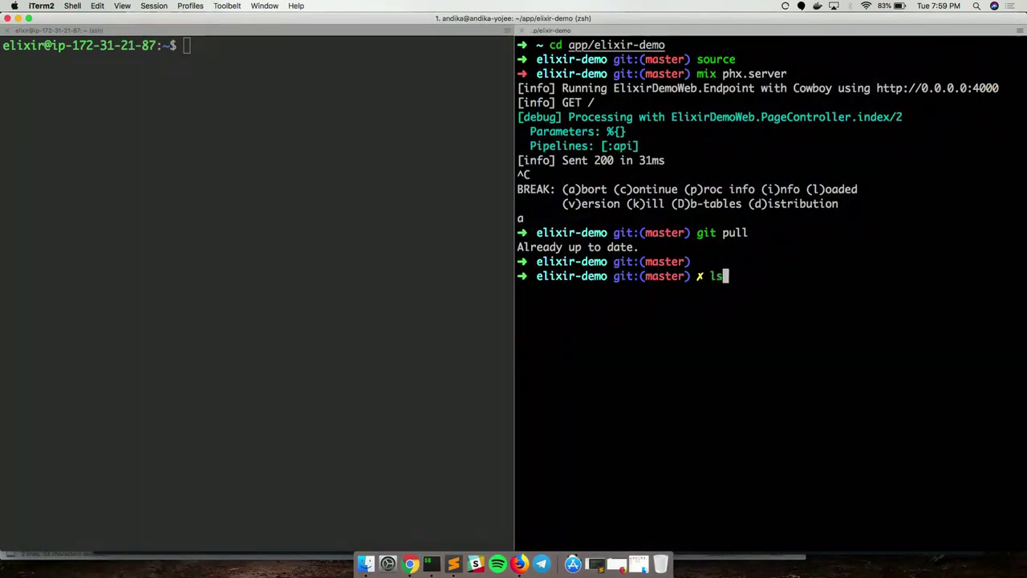
key("Return")
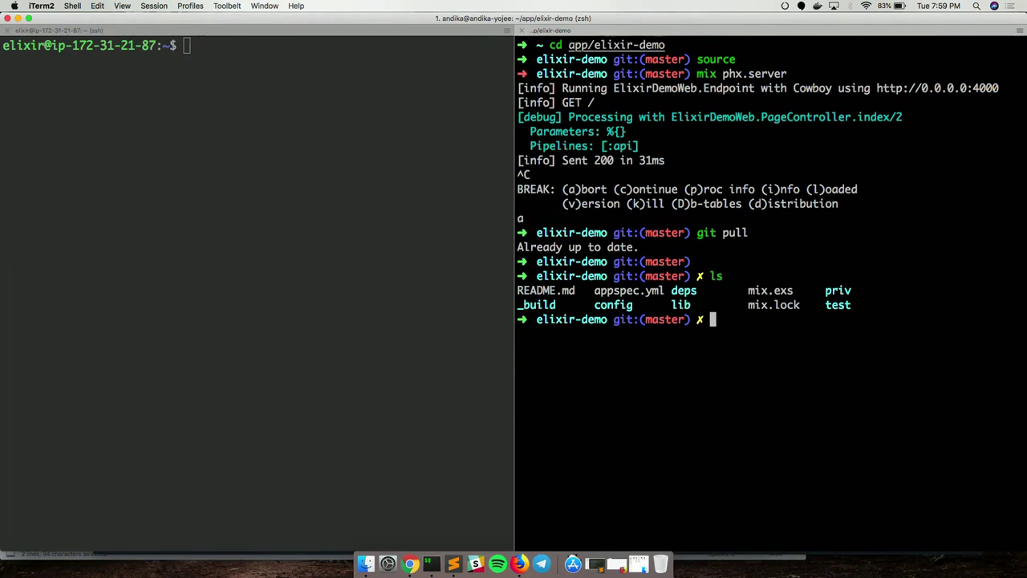
Stage all changes in elixir-demo and commit them with the message "Codedeploy Integrations".
type("git a")
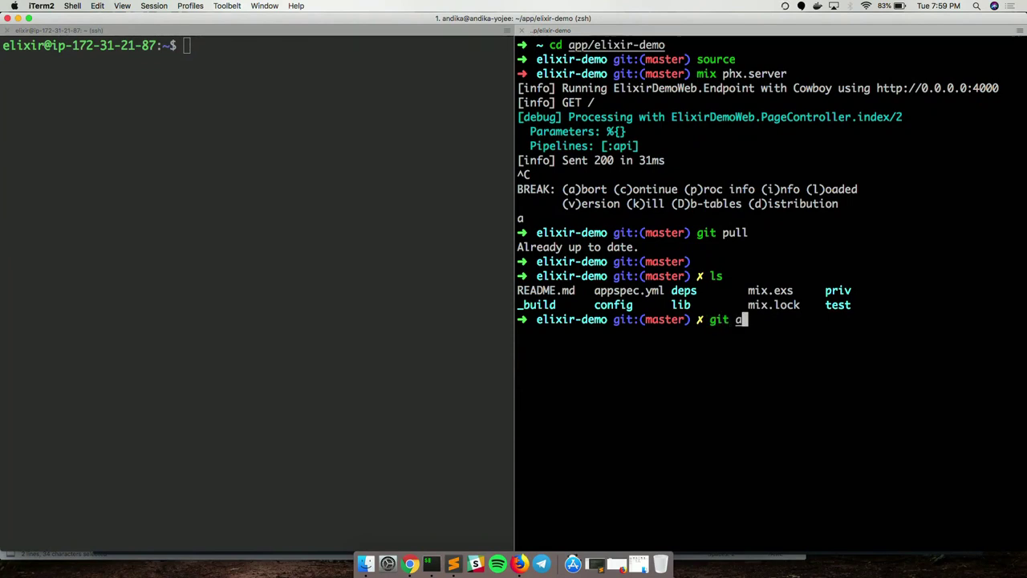
type("dd .")
key("Return")
type("git commit -m")
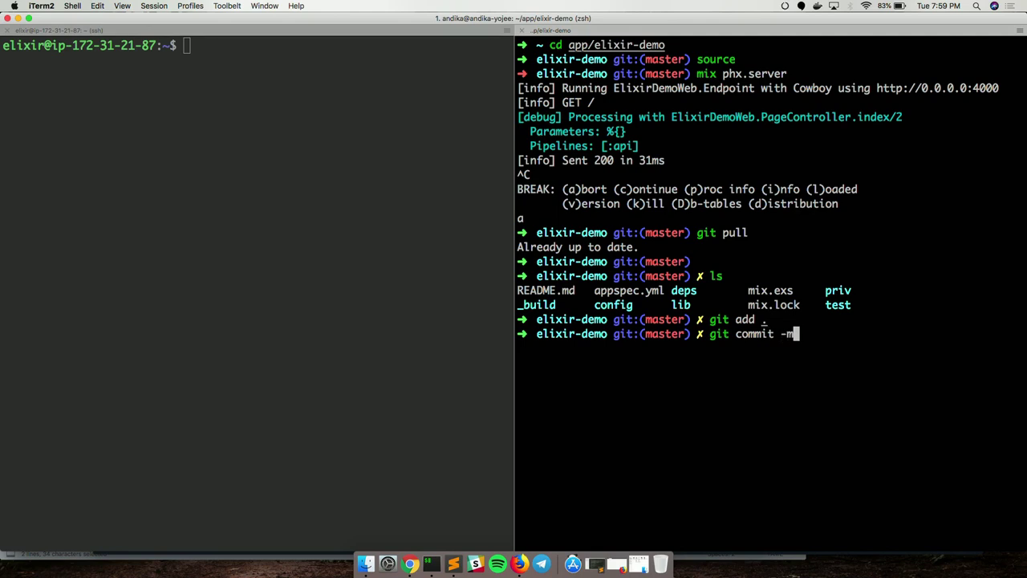
type(" \"Codedeploy ")
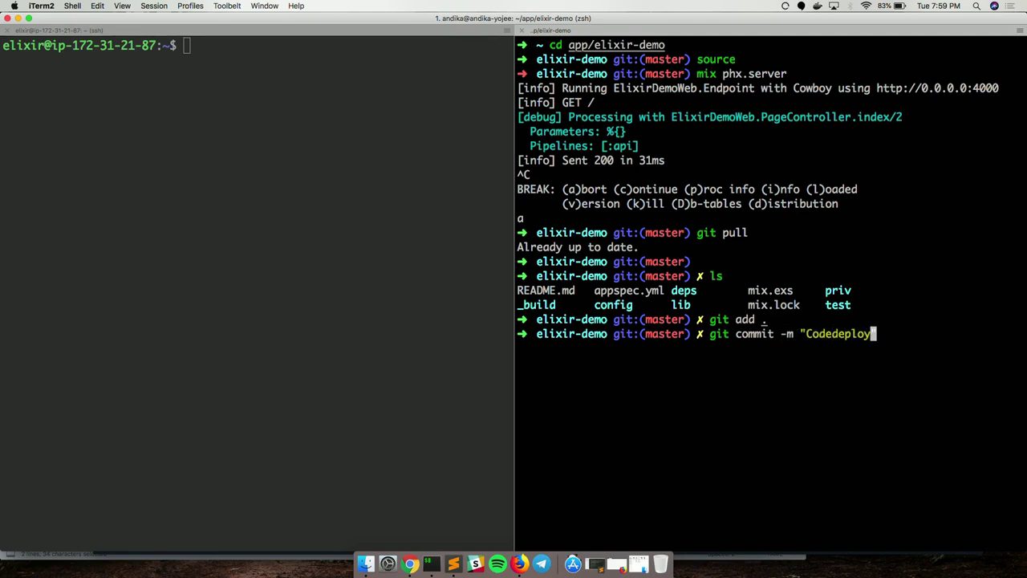
type("Integra")
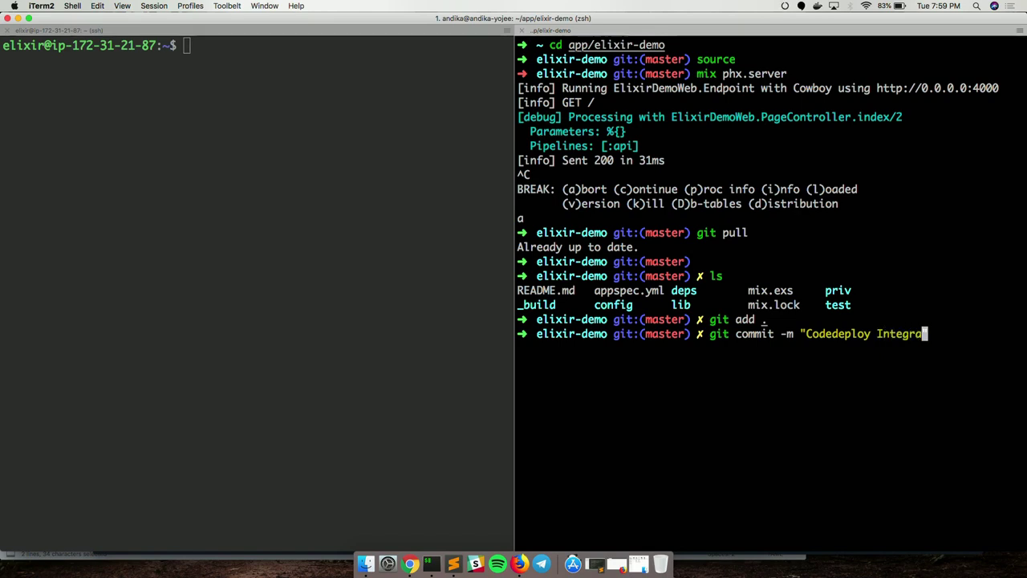
type("tions\"")
key("Return")
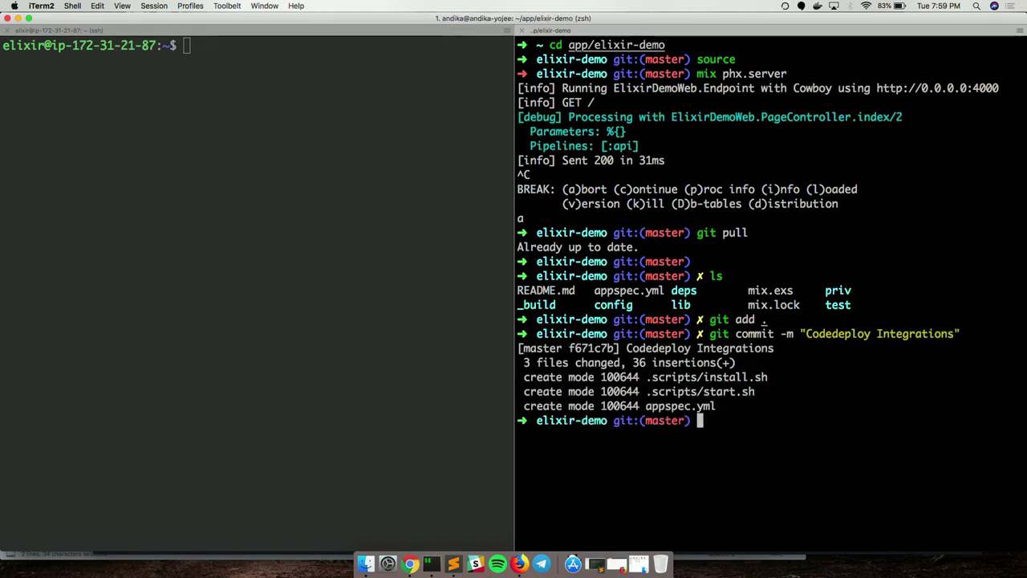
Push the commit with git push and check elixir-pipeline's progress in Chrome before returning to iTerm2.
type("git push")
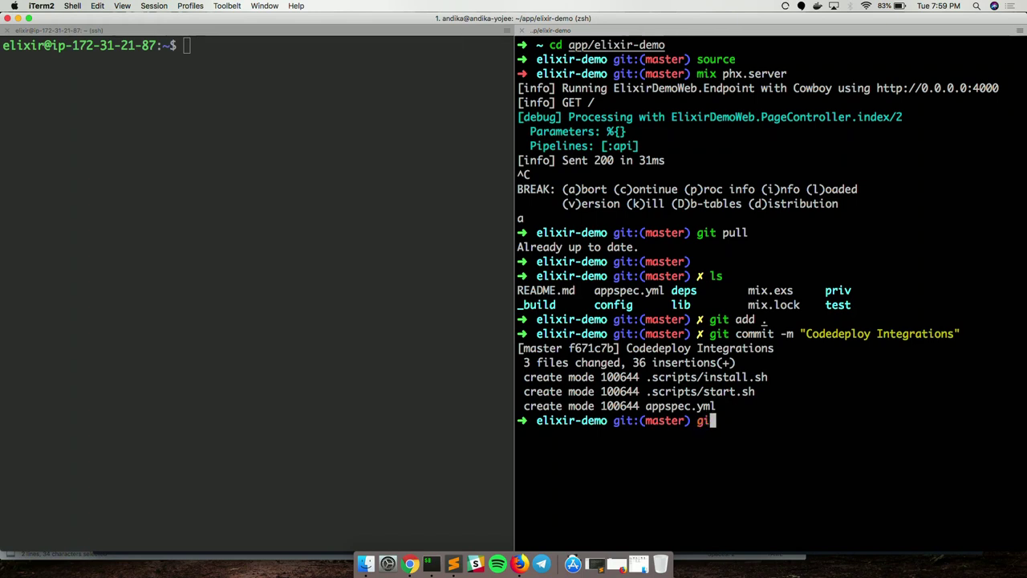
key("Return")
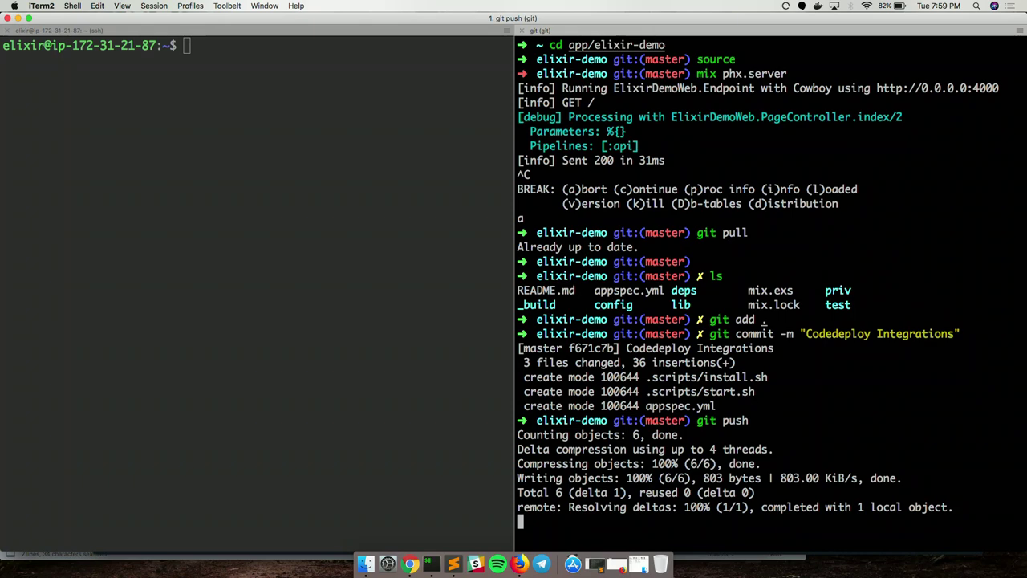
key("super+Tab")
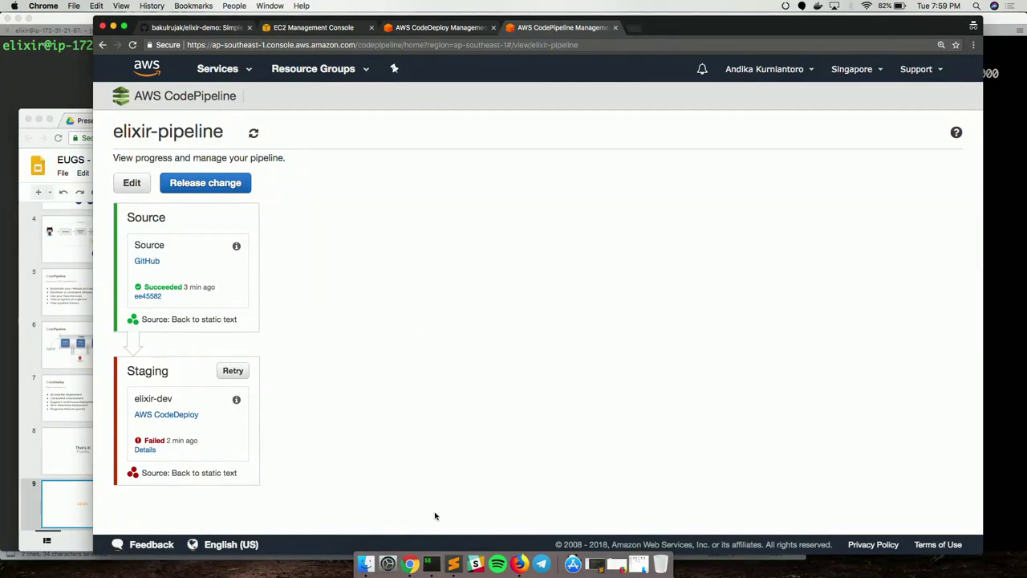
left_click(432, 564)
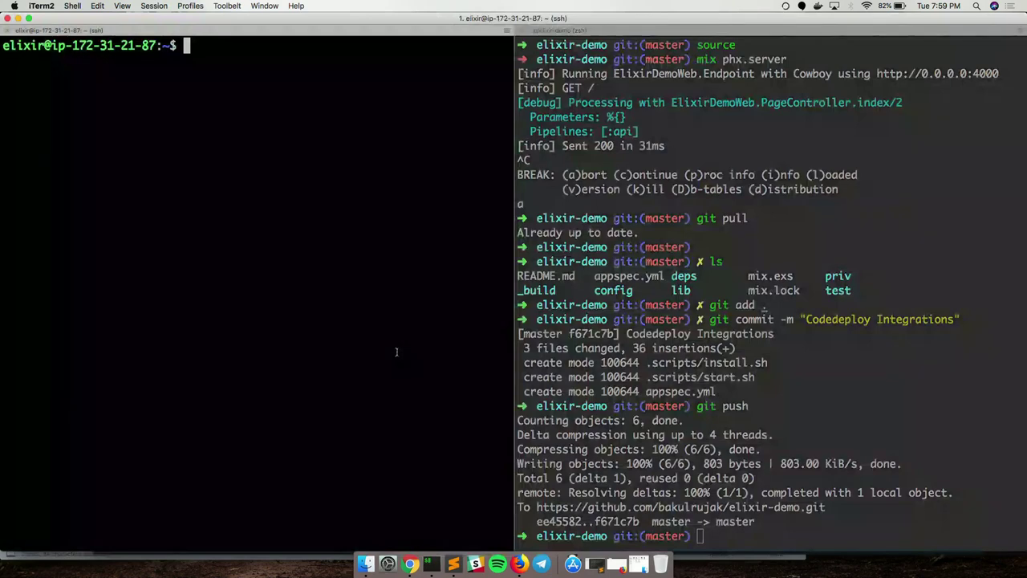
Switch to Chrome, open the Staging deployment's details from elixir-pipeline and examine the instance's Install event log.
key("super+Tab")
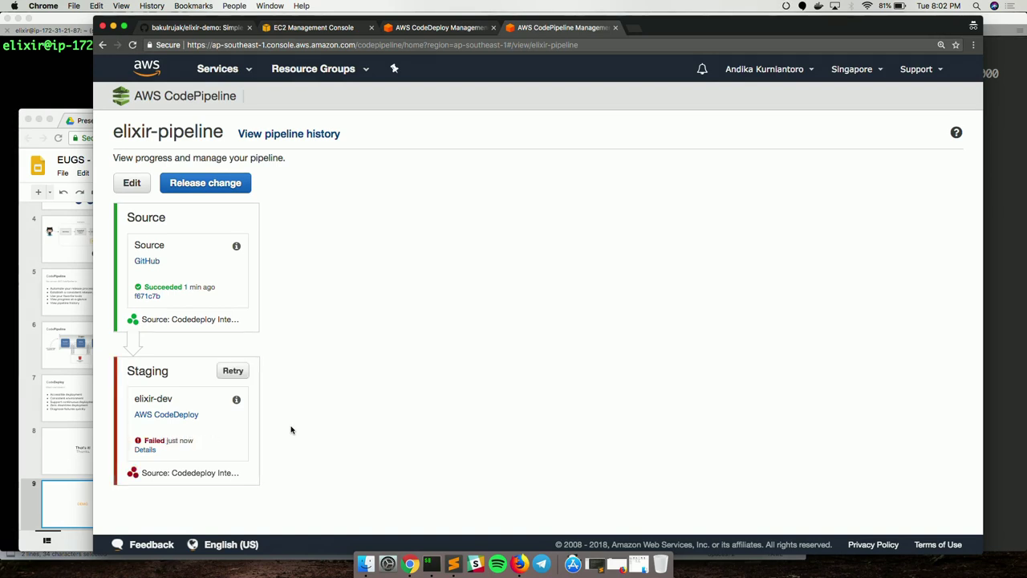
left_click(146, 450)
left_click(528, 250)
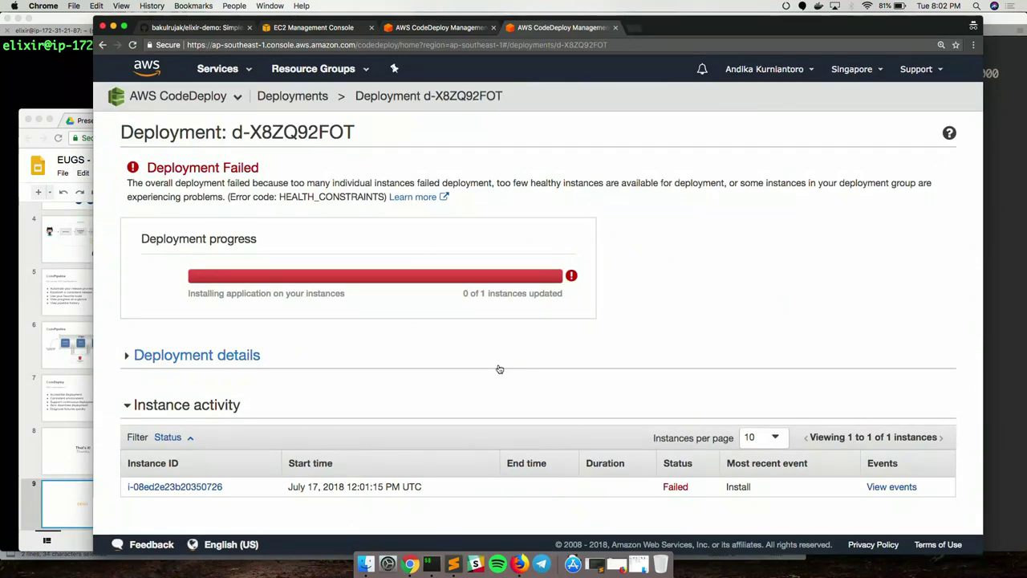
left_click(878, 488)
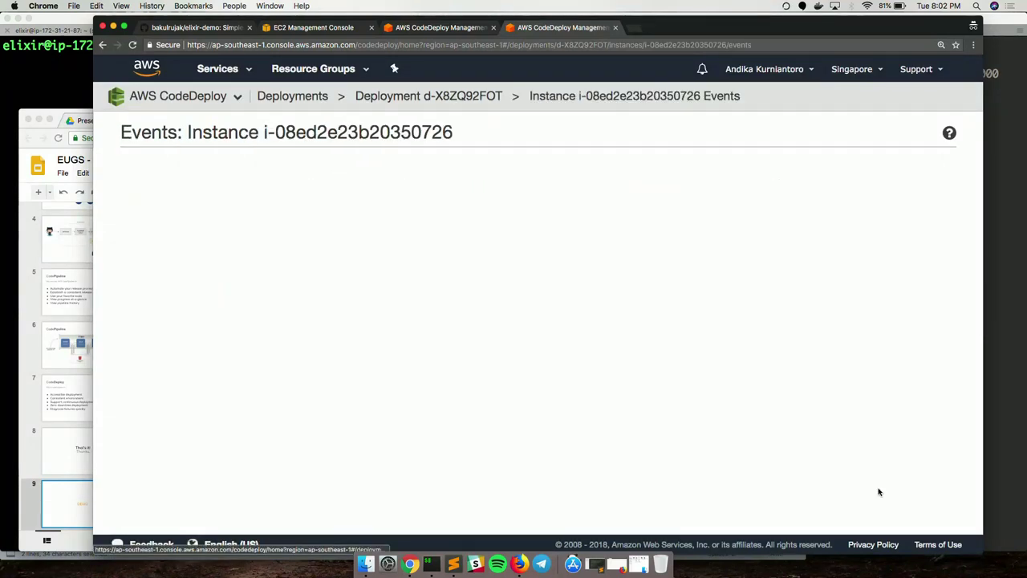
left_click(815, 434)
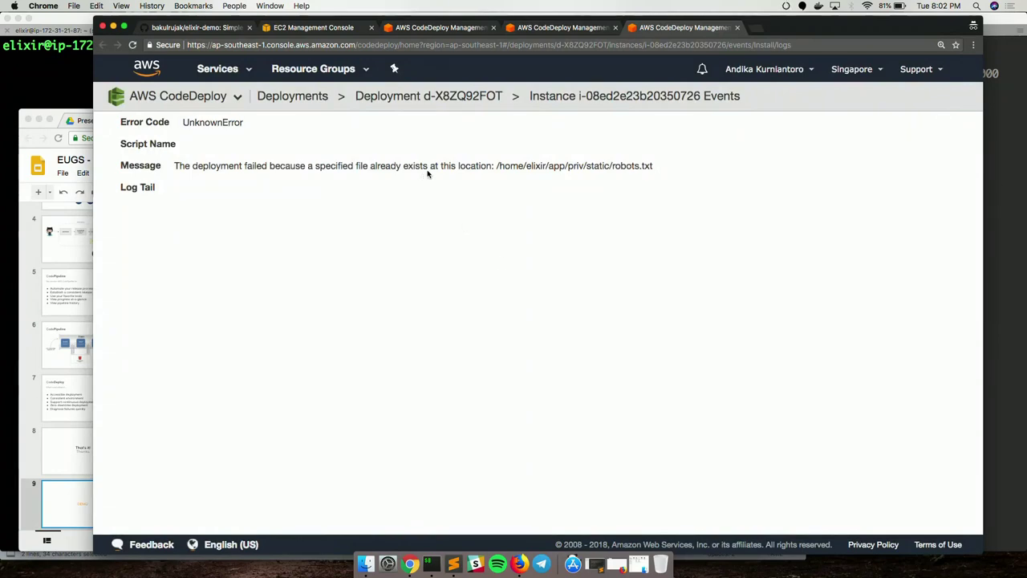
In iTerm2's SSH session, exit the elixir user and remove /home/elixir/app/ with sudo rm -rf.
left_click(432, 564)
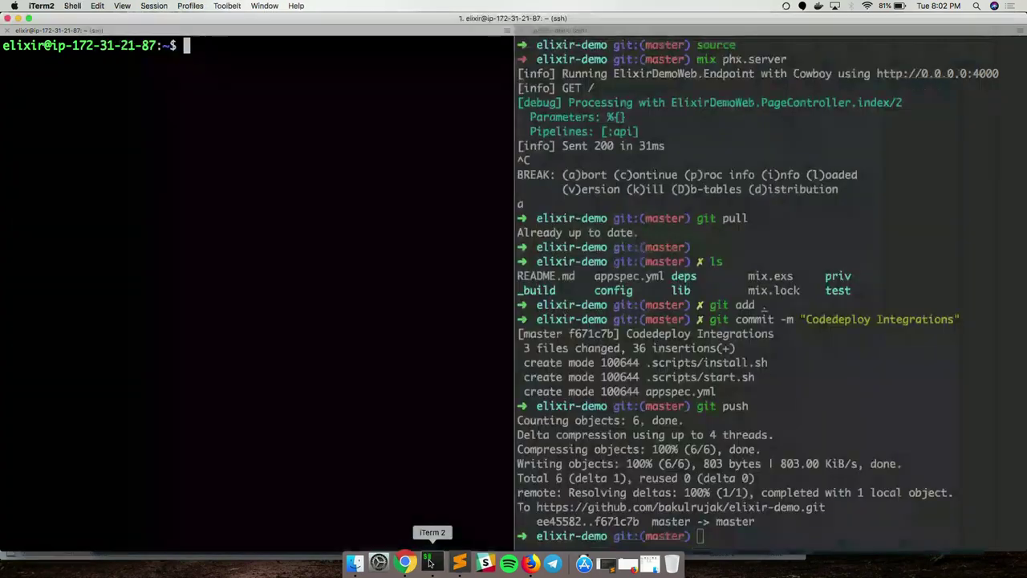
type("exit")
key("Return")
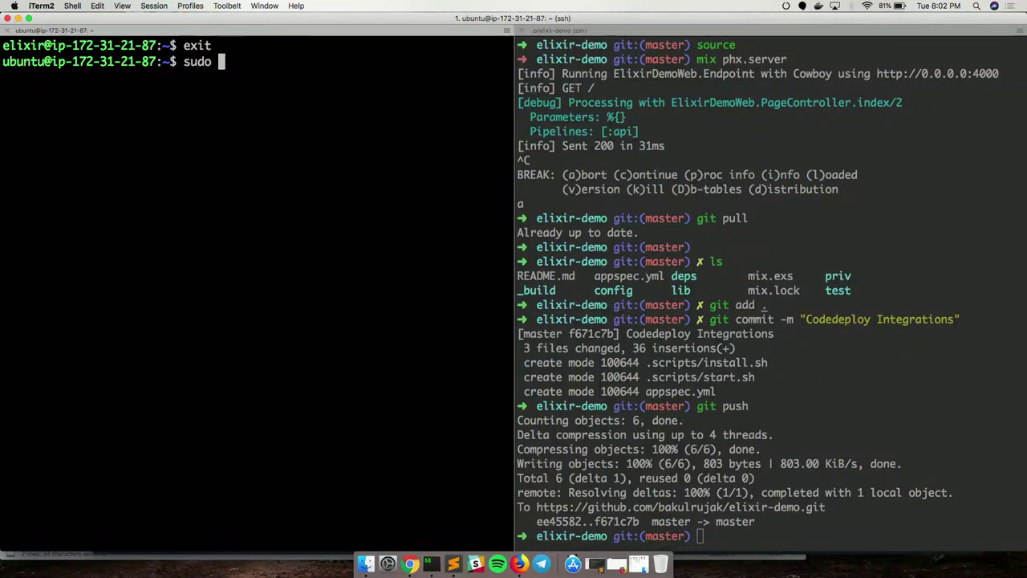
type("sudo rm -rf /home/elixir/")
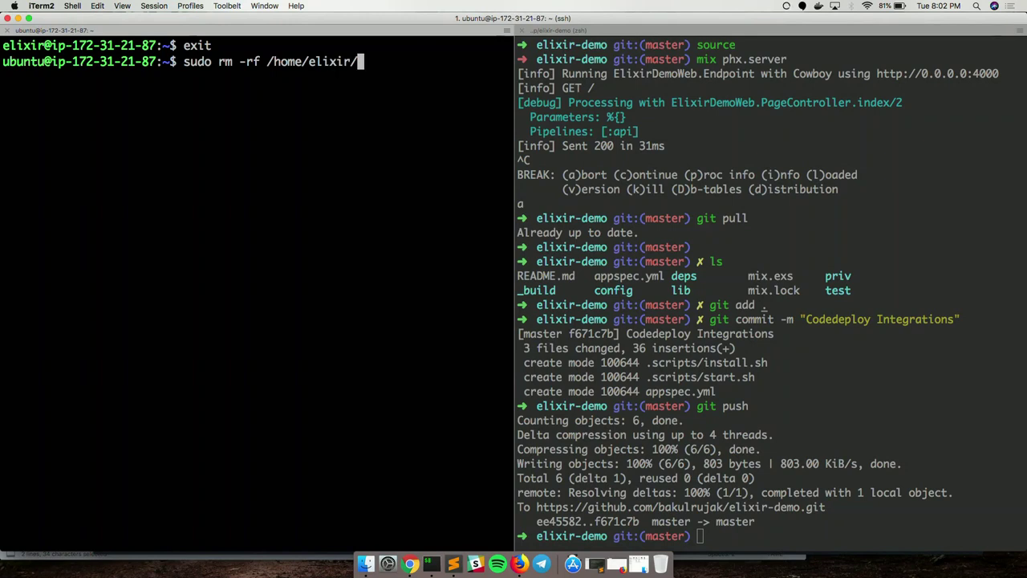
type("app/")
key("Return")
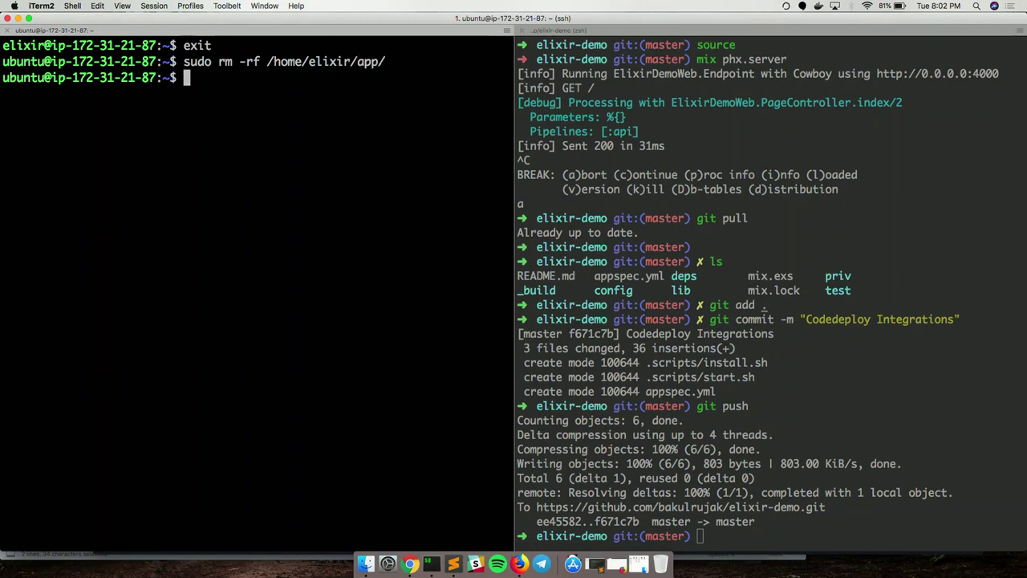
Switch back to the elixir user with sudo su, go to its home directory and create an app folder.
key("Up")
key("Up")
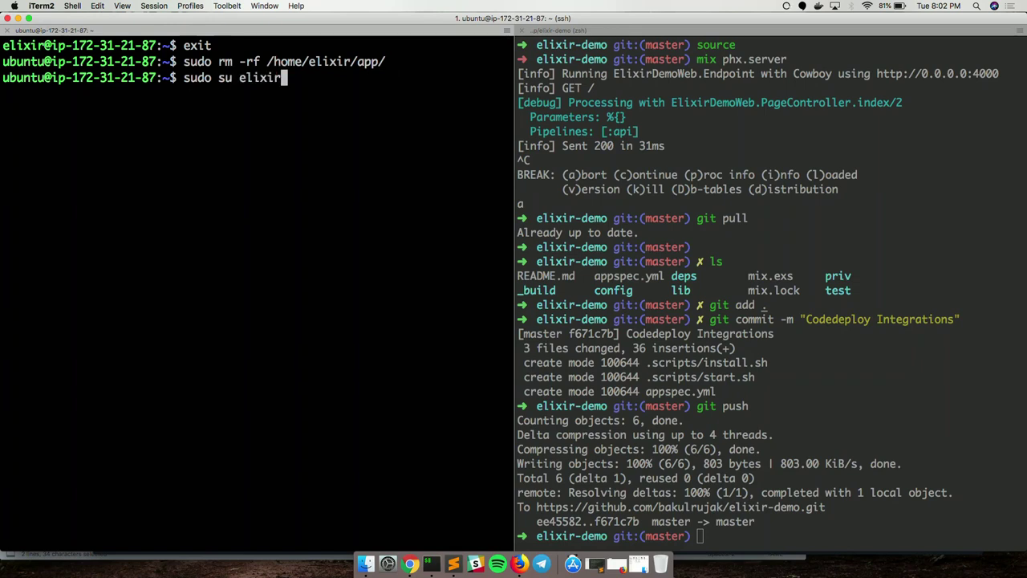
key("Return")
type("cd")
key("Return")
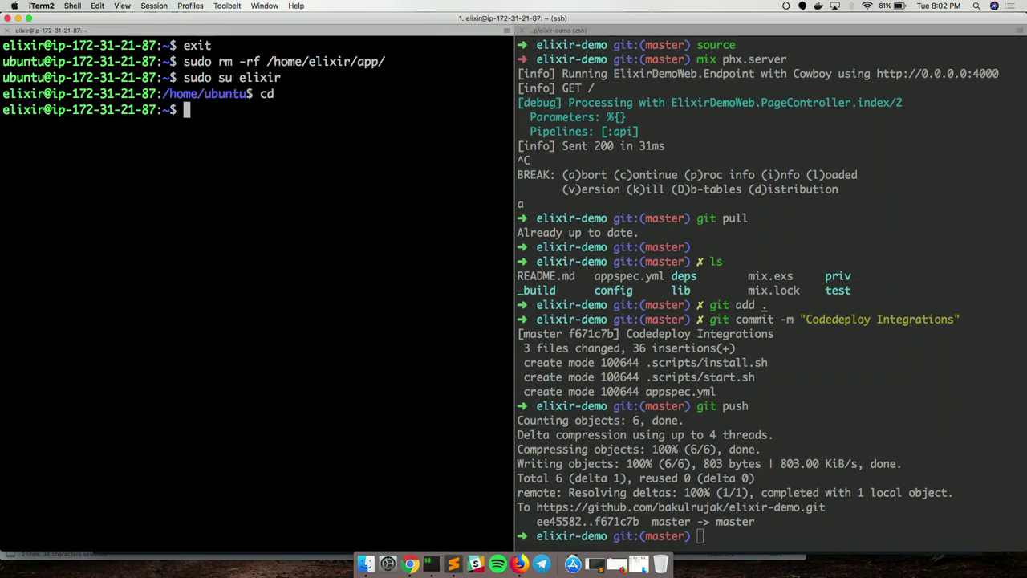
type("mkdir app")
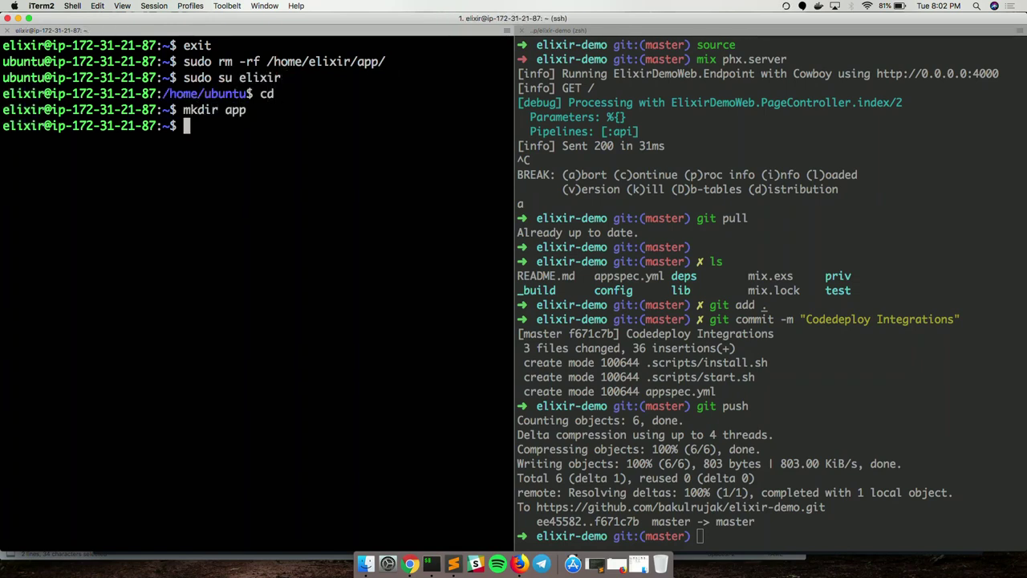
Return to the CodeDeploy Install event log in Chrome.
key("super+Tab")
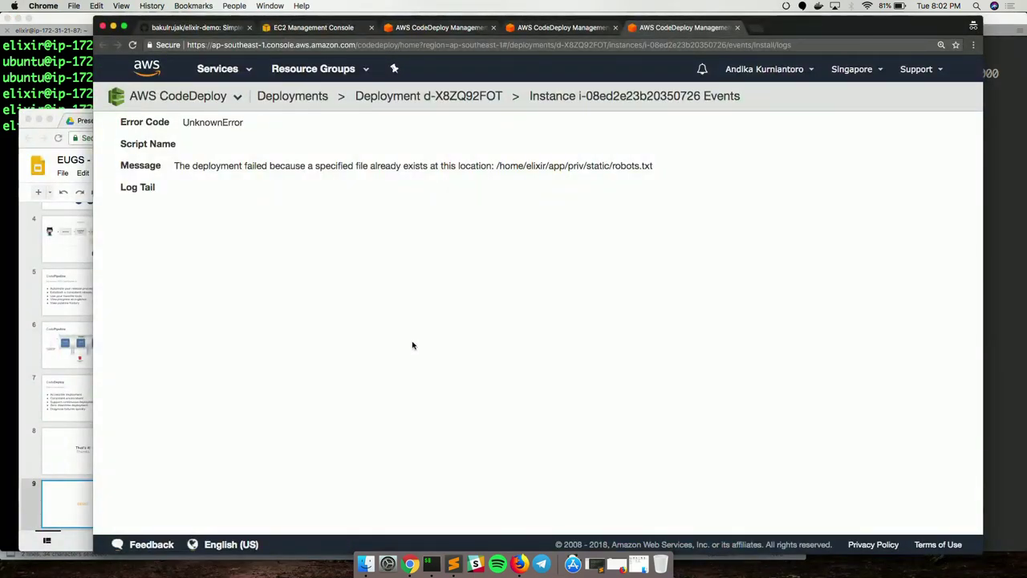
key("super+Tab")
key("super+Tab")
key("super+Tab")
key("super+Tab")
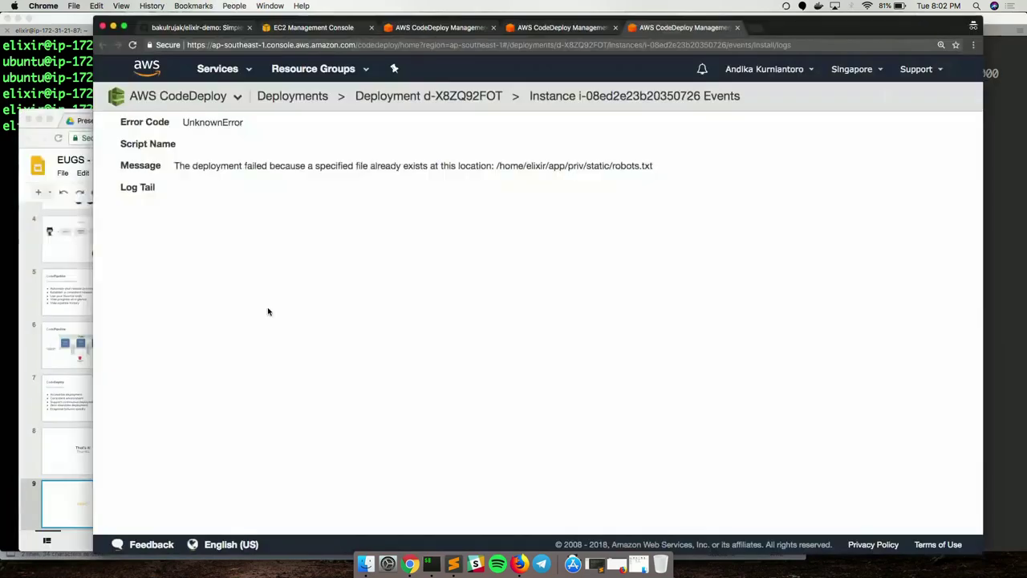
Close the CodeDeploy Install event log and the instance's Events page.
key("super+w")
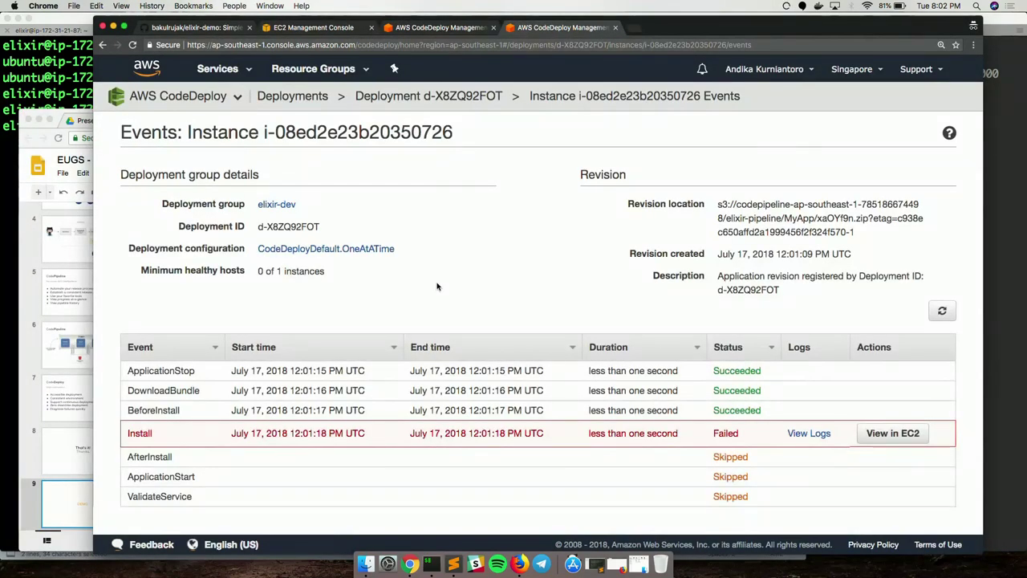
key("super+w")
scroll(444, 384, "down", 1)
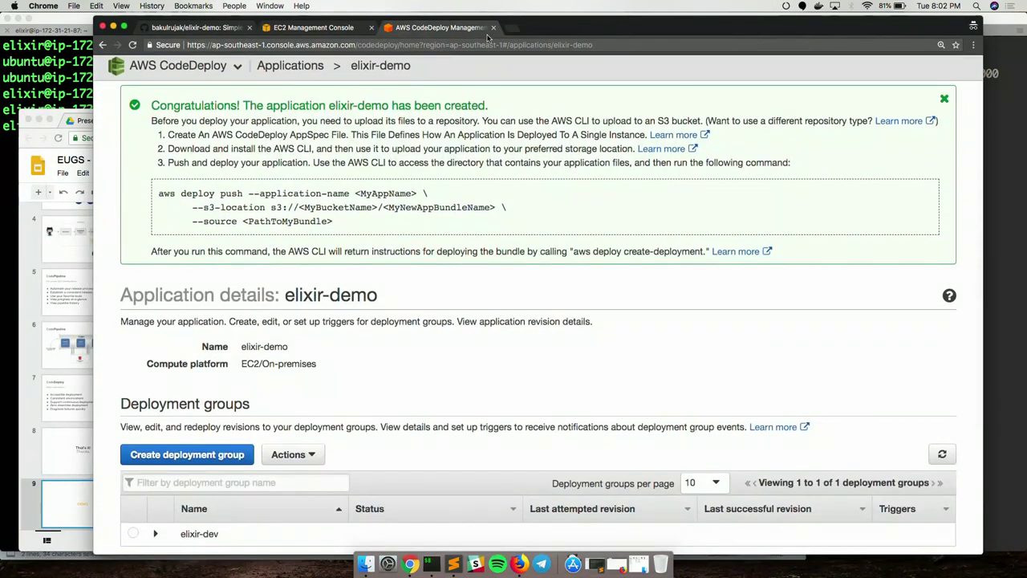
Open elixir-pipeline from the CodePipeline dashboard in a new tab and retry the failed elixir-dev action in the Staging stage.
left_click(511, 28)
type("codepi")
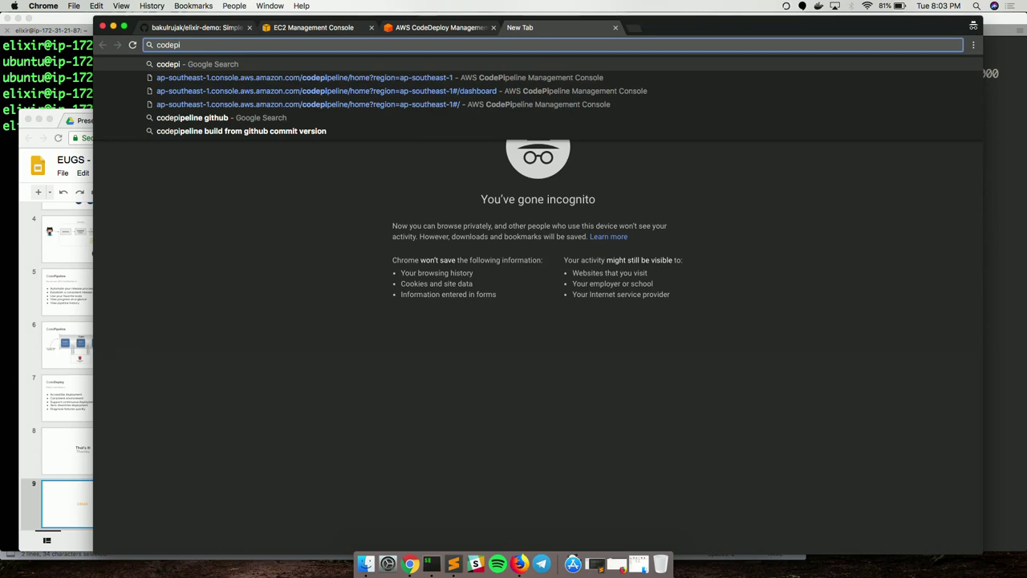
key("Down")
key("Down")
key("Return")
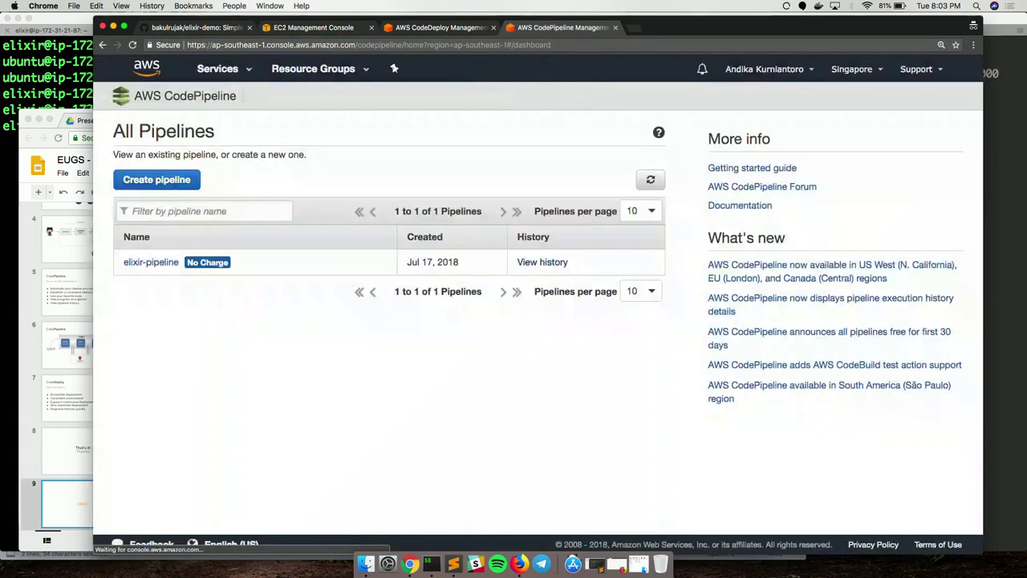
left_click(172, 262)
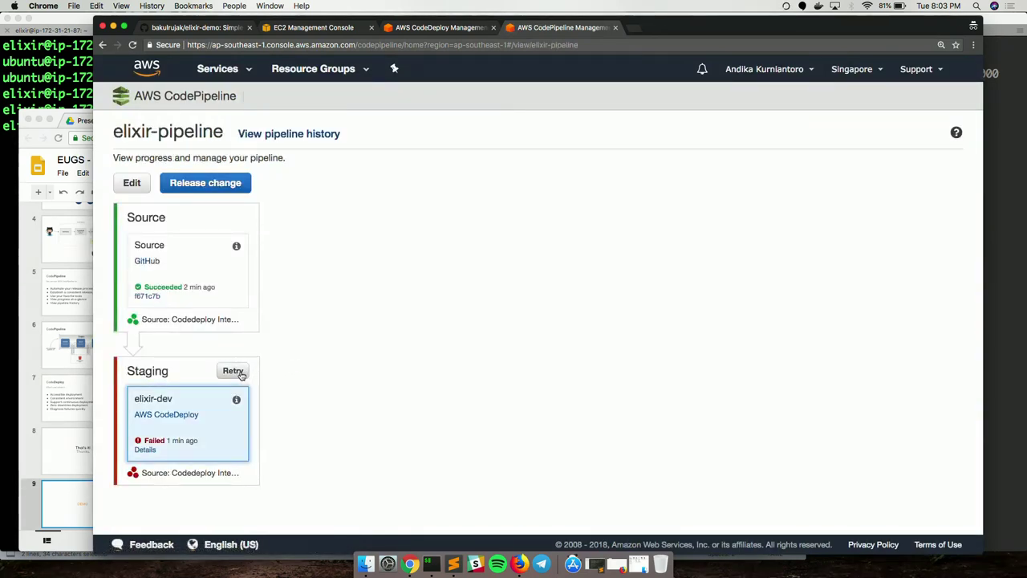
left_click(240, 373)
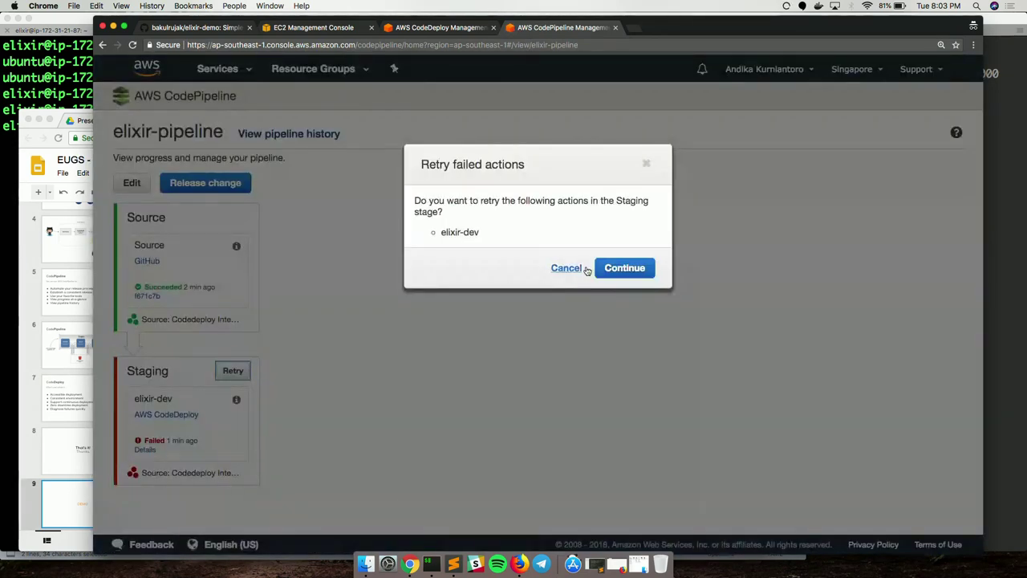
left_click(619, 268)
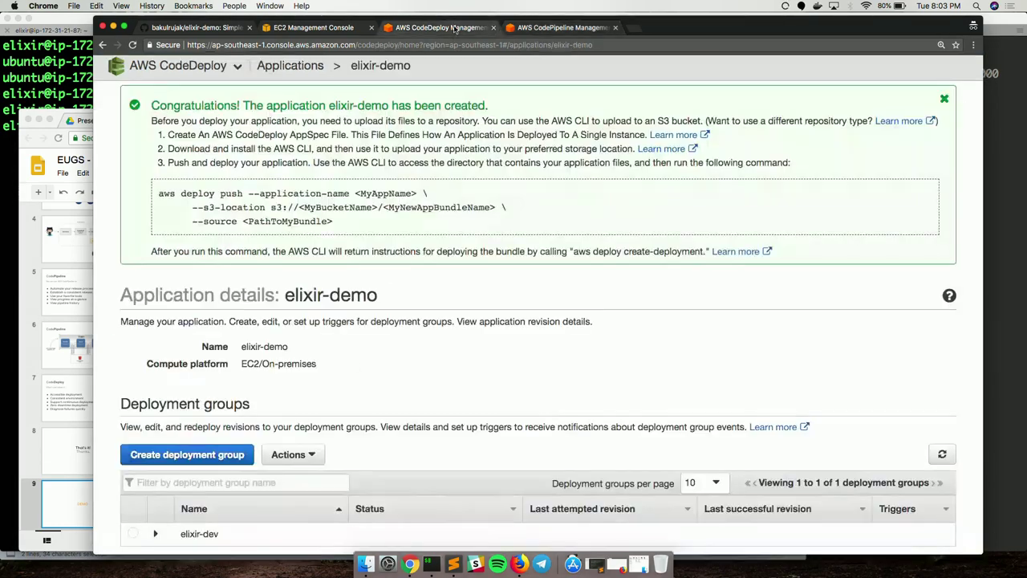
Return to CodeDeploy, list all deployments, expand the newest one and examine the progress of its instances.
left_click(440, 27)
scroll(200, 206, "down", 2)
scroll(200, 207, "down", 3)
scroll(208, 176, "up", 6)
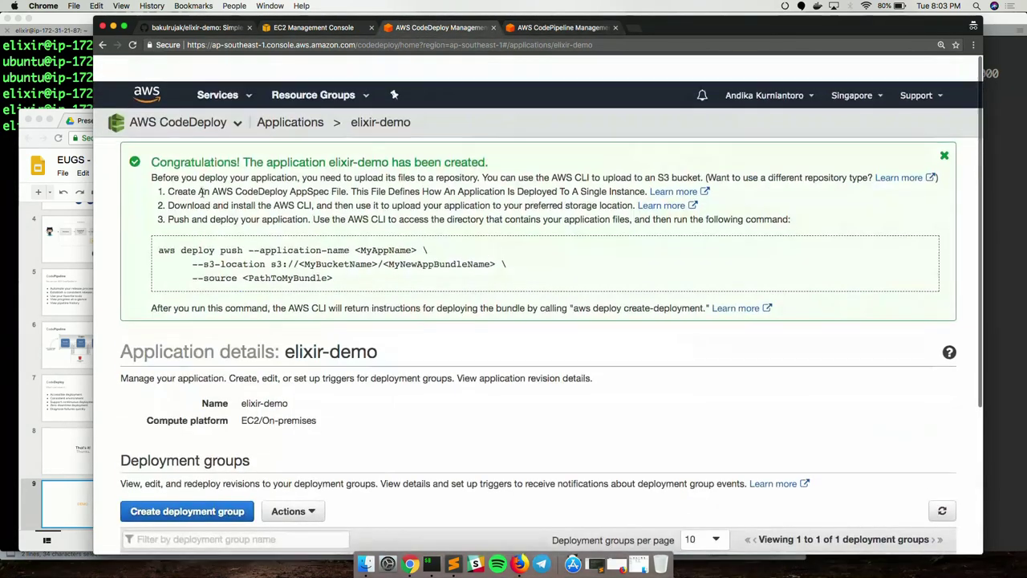
scroll(217, 145, "down", 2)
left_click(231, 96)
left_click(168, 142)
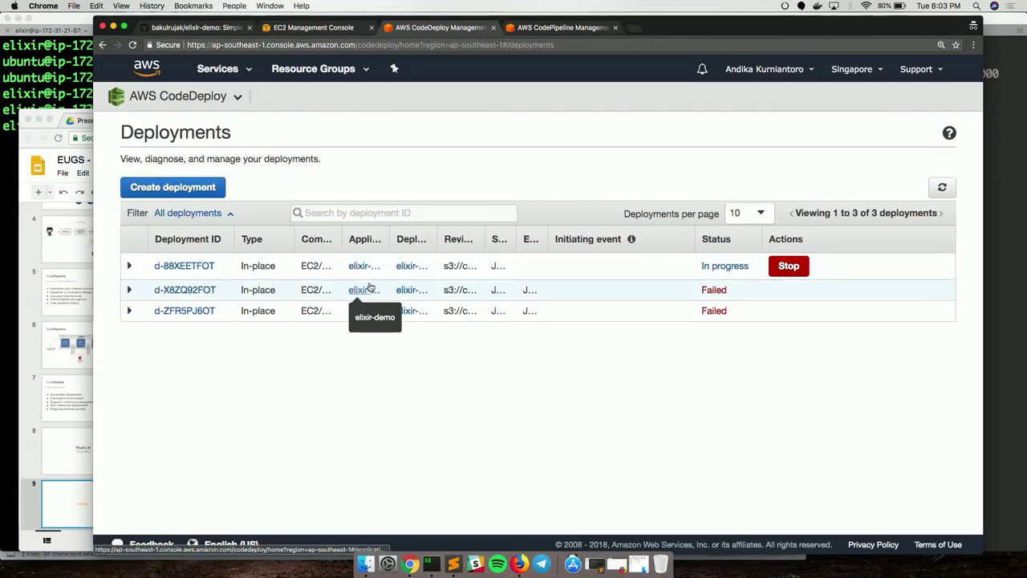
left_click(130, 266)
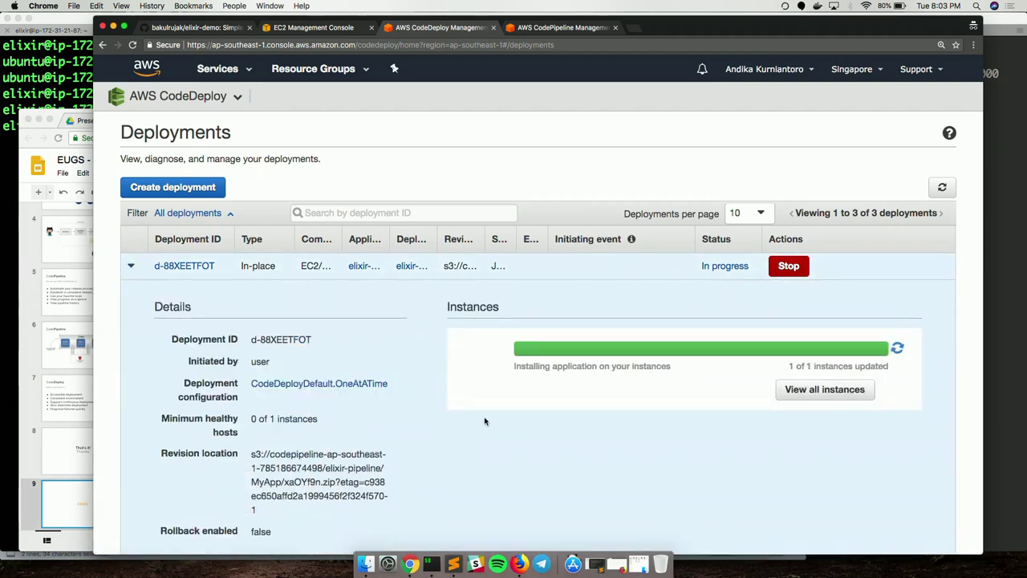
scroll(485, 421, "down", 3)
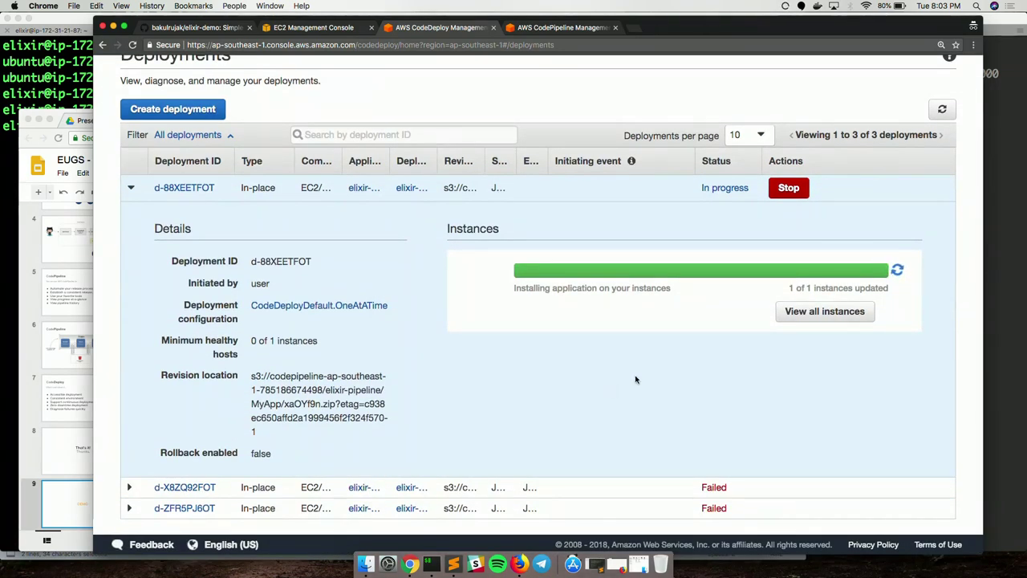
left_click(799, 315)
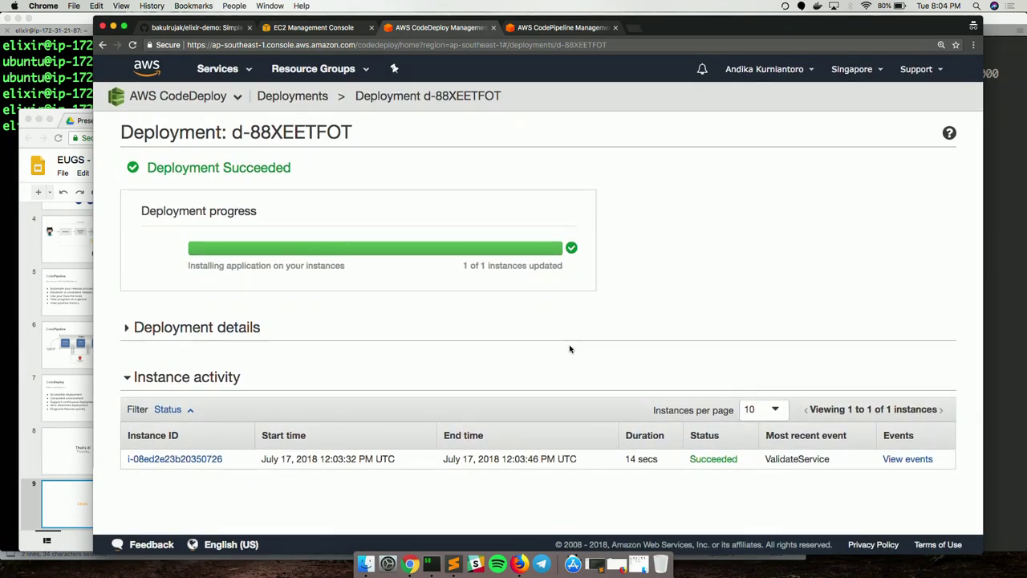
Switch to iTerm2's SSH session, list the files inside the app folder and check the listening ports with netstat -tpln.
left_click(432, 564)
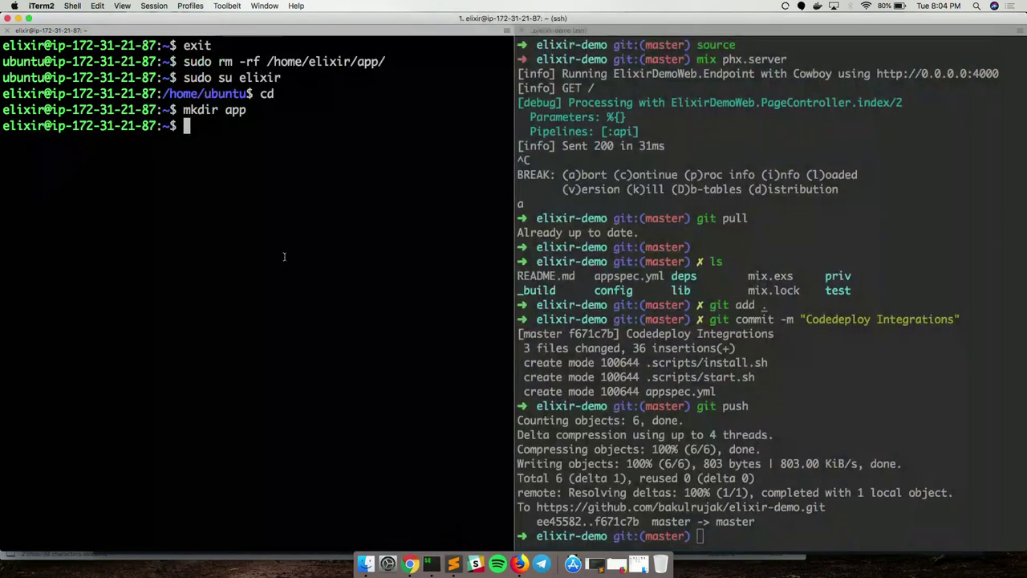
type("ls")
key("Return")
type("cd ap")
key("Tab")
key("Return")
type("ls")
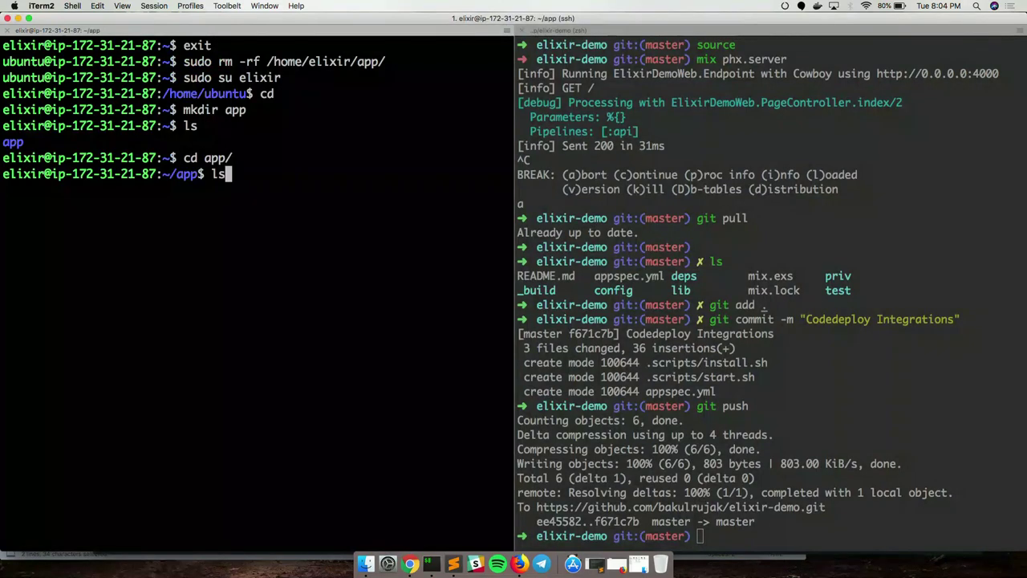
key("Return")
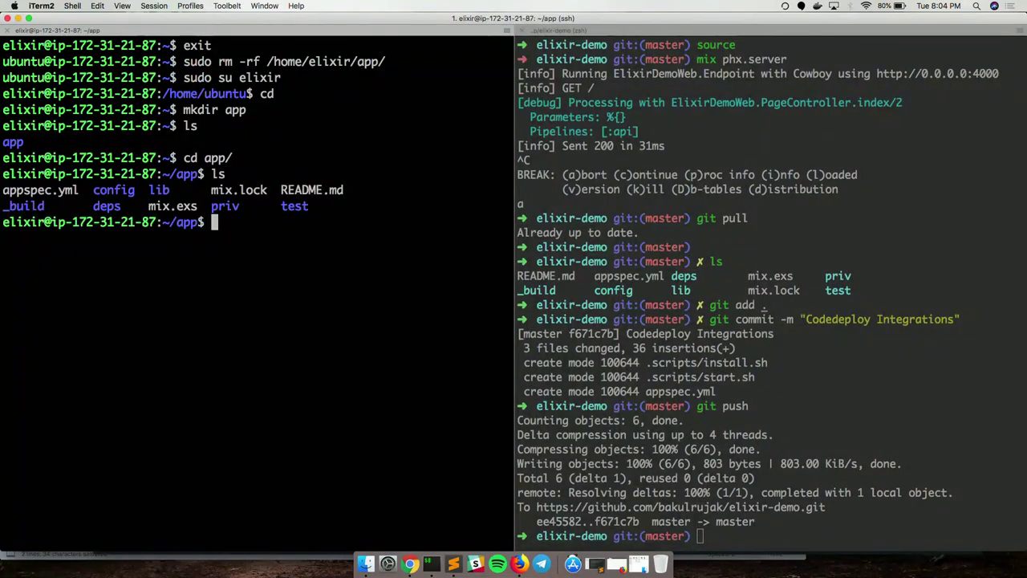
type("netstat -tpln")
key("Return")
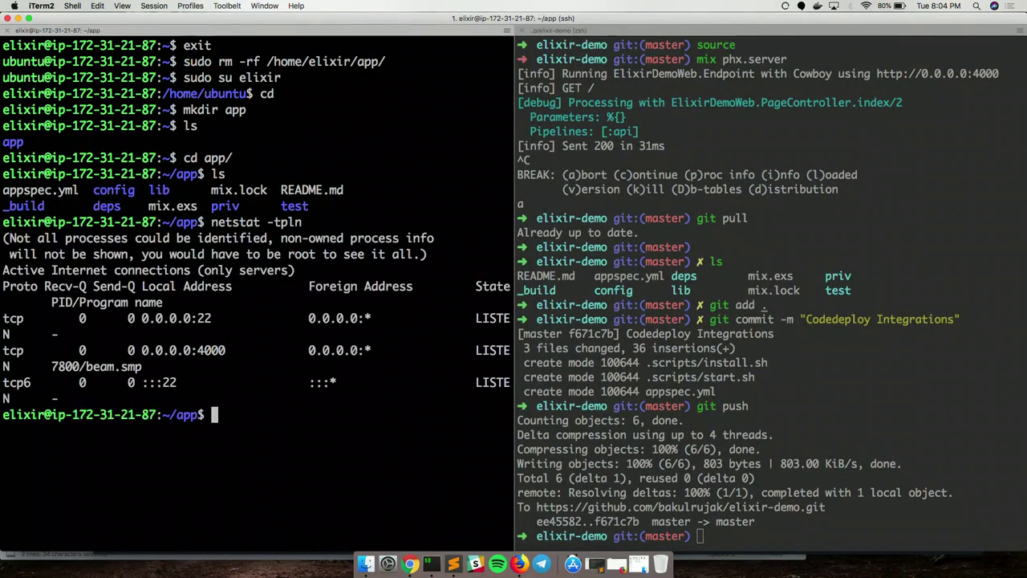
Switch to Chrome and copy the Public DNS (IPv4) of the elixir-meetup-demo-1 instance from its EC2 description.
key("super+Tab")
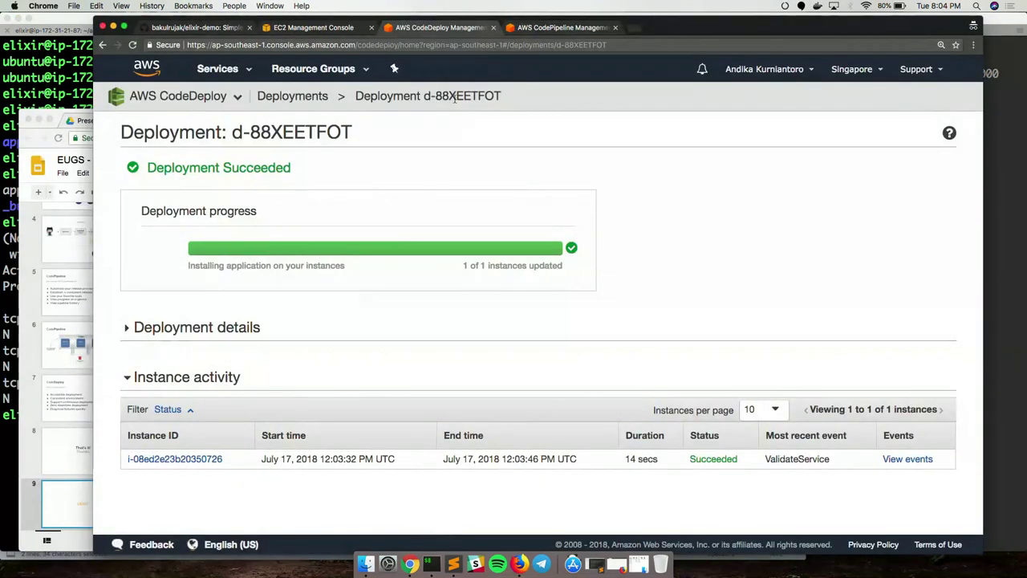
left_click(313, 27)
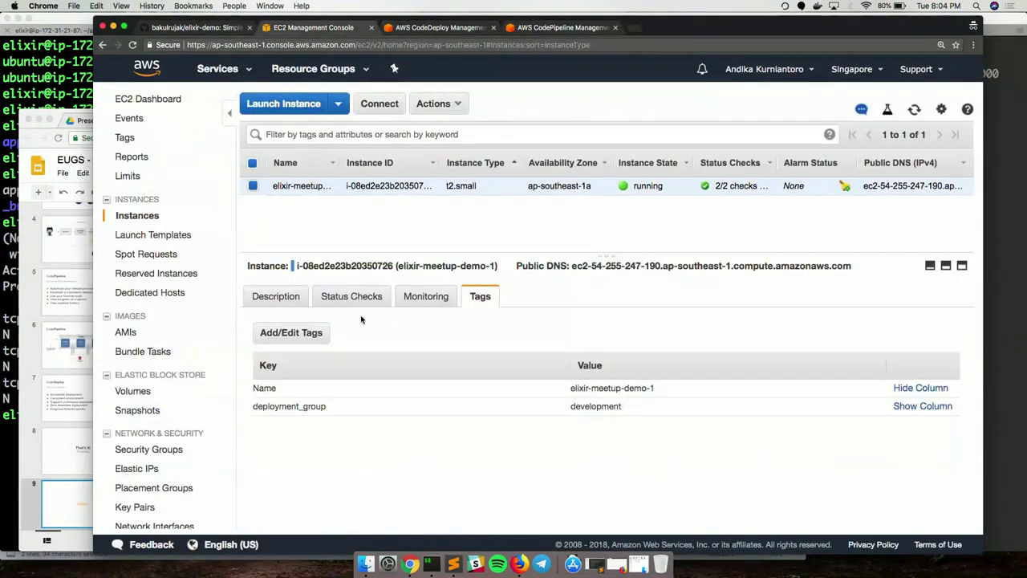
left_click(277, 298)
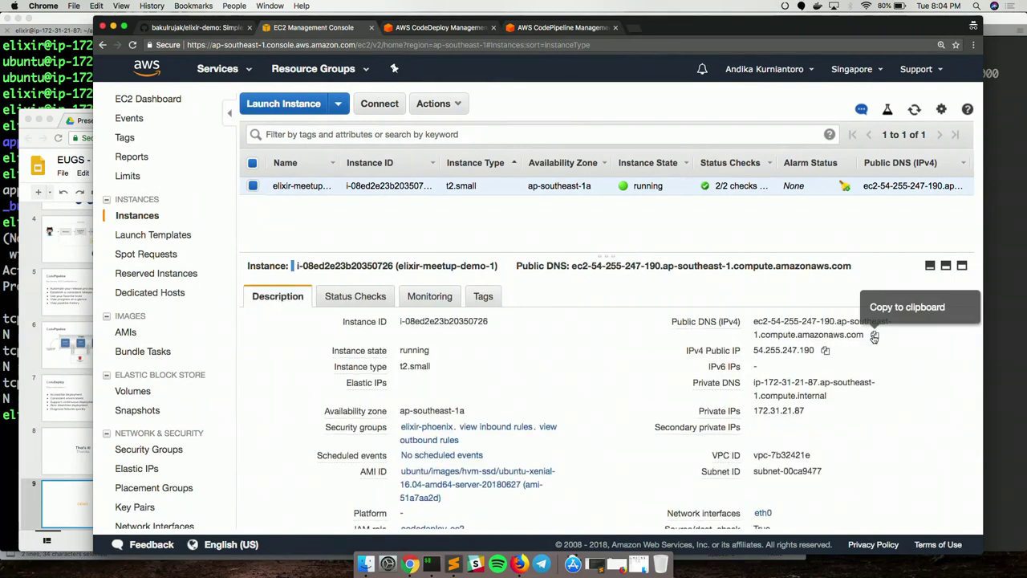
left_click(874, 336)
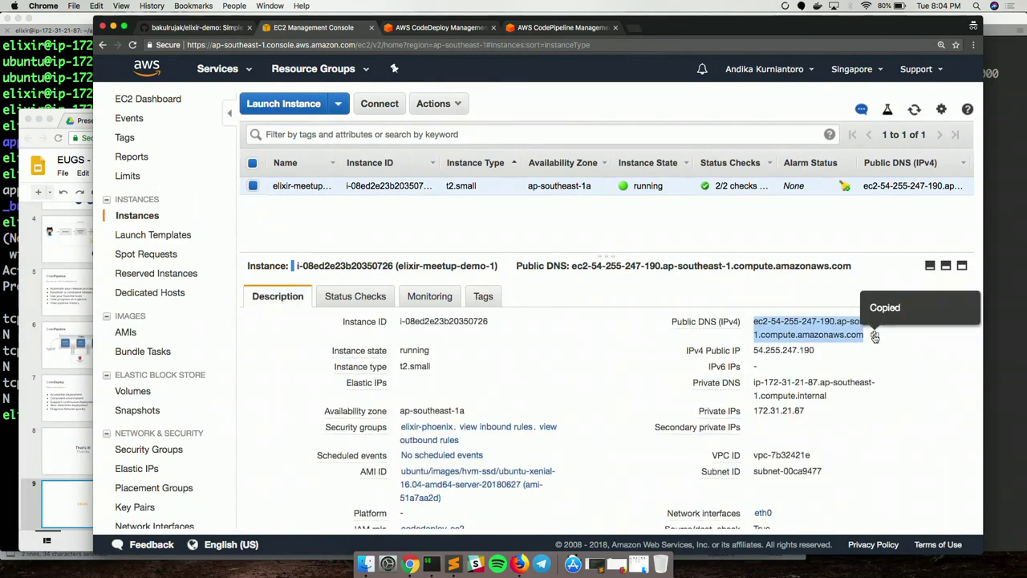
Open the instance's public DNS on port 4000 in a new tab and enlarge the page to read the app's response.
left_click(634, 27)
key("super+v")
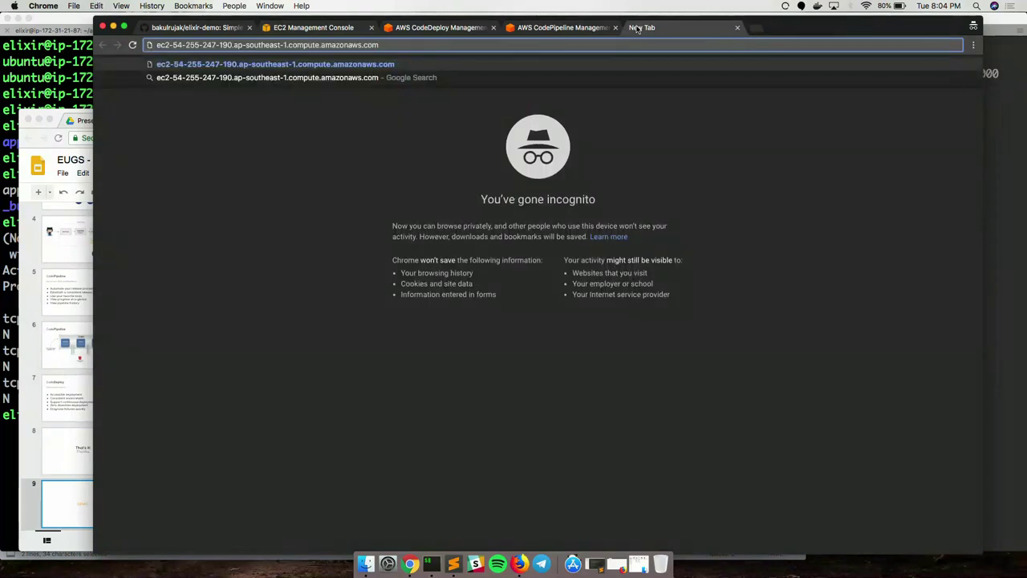
type(":4000")
key("Return")
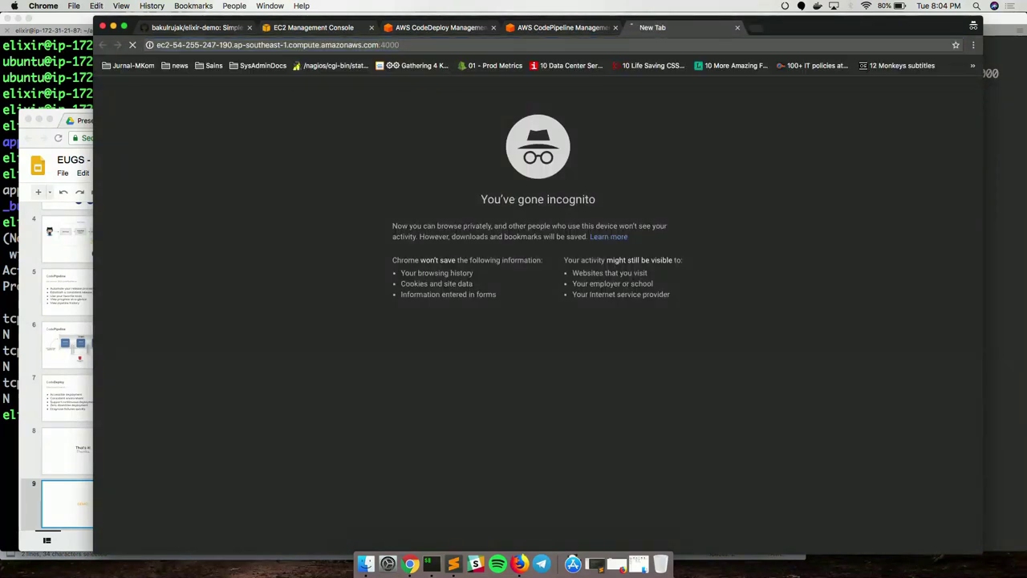
key("super+equal")
key("super+equal")
key("super+equal")
key("super+equal")
key("super+equal")
key("super+equal")
key("super+equal")
key("super+equal")
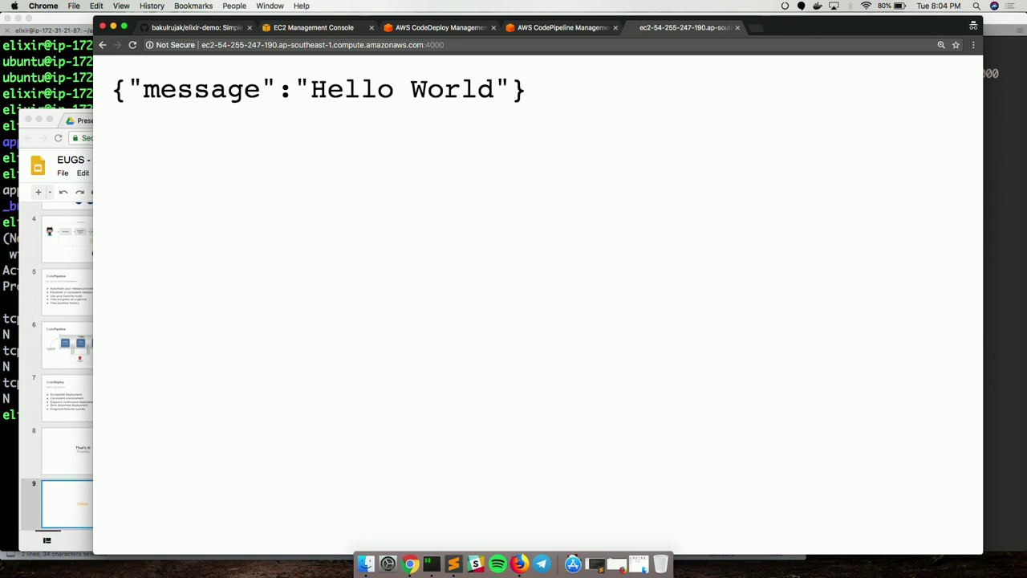
Switch to Sublime Text and open page_view.ex from elixir-demo's lib/elixir_demo_web/views folder.
left_click(453, 563)
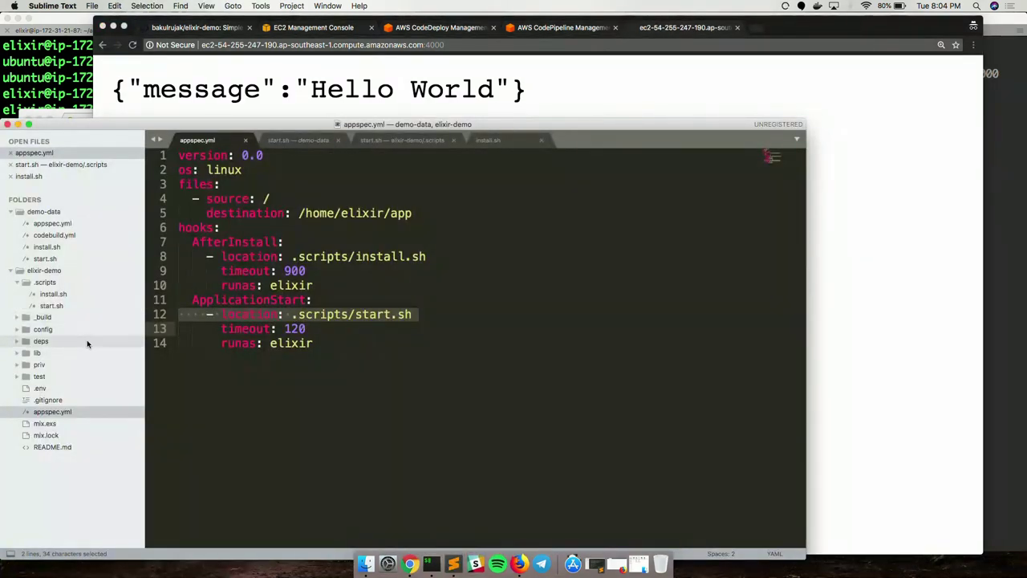
left_click(88, 353)
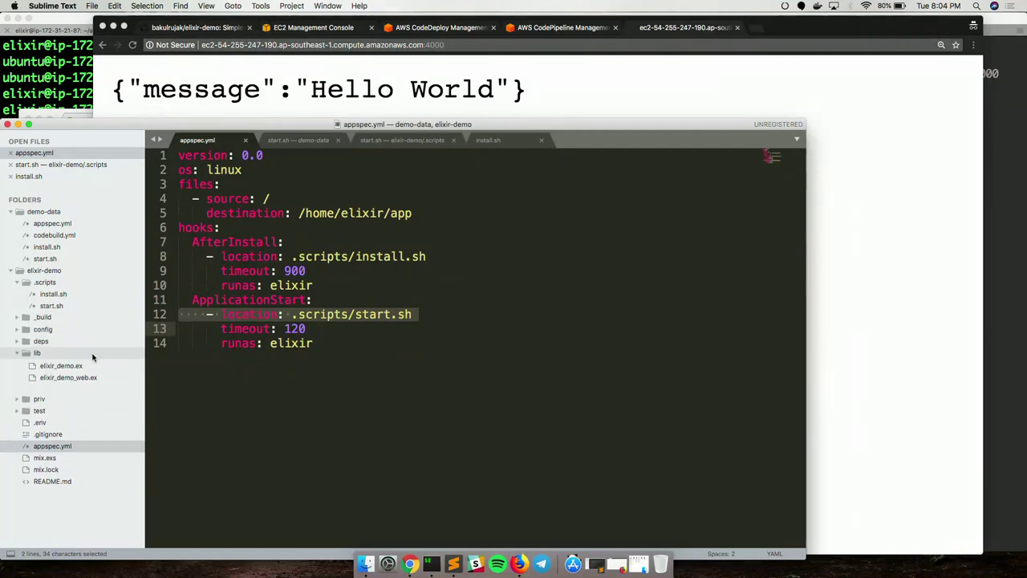
left_click(88, 377)
left_click(89, 423)
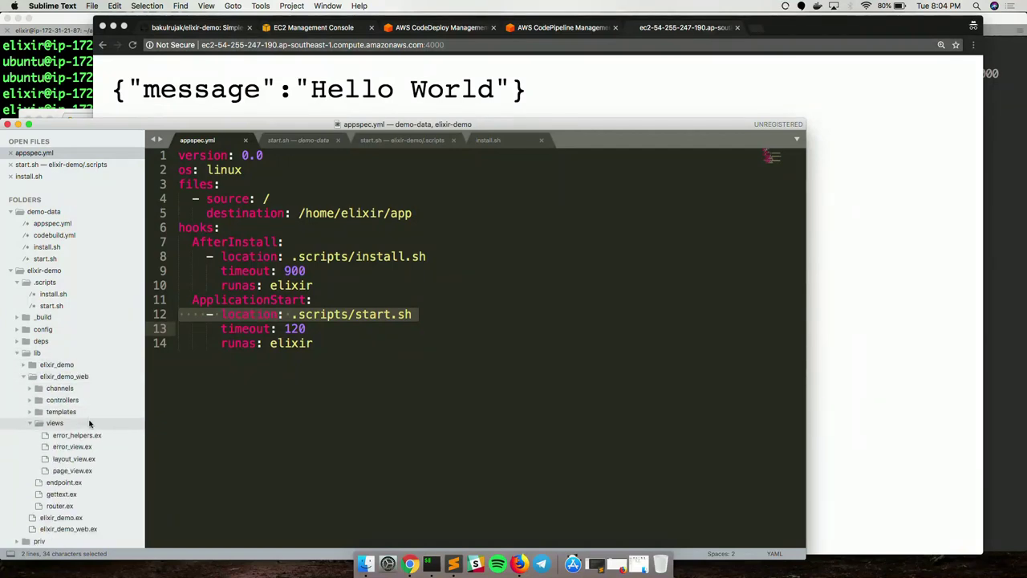
left_click(88, 470)
Add the entry name: "Singapore" after the message line in the index.json render map and save the file.
left_click(416, 228)
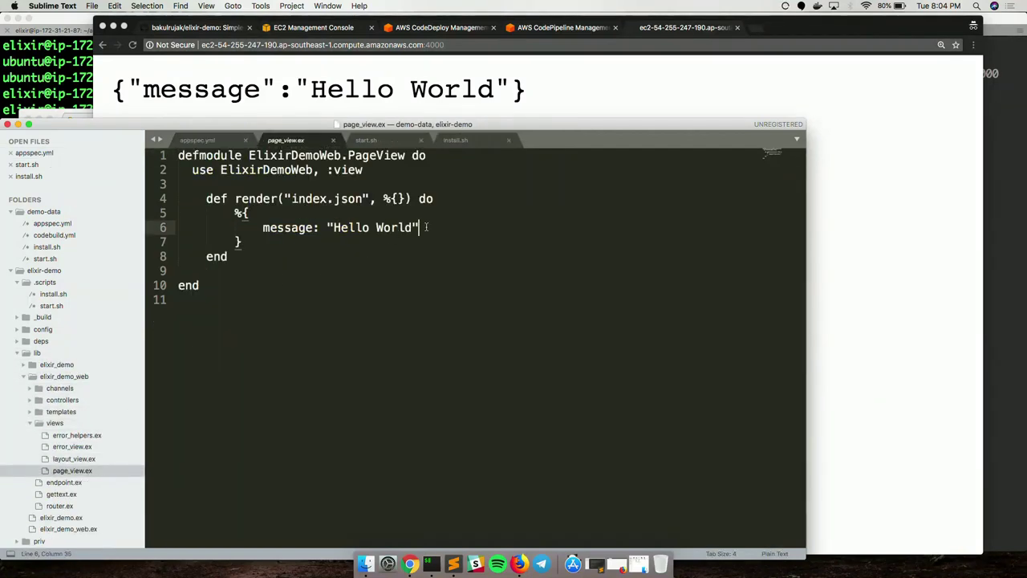
type(",")
key("Return")
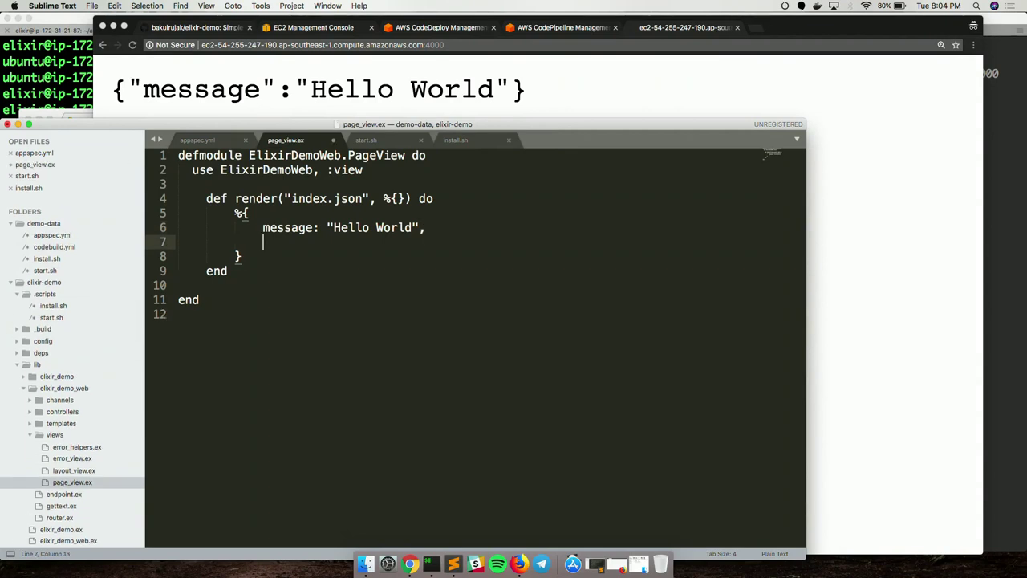
type("name: \"S")
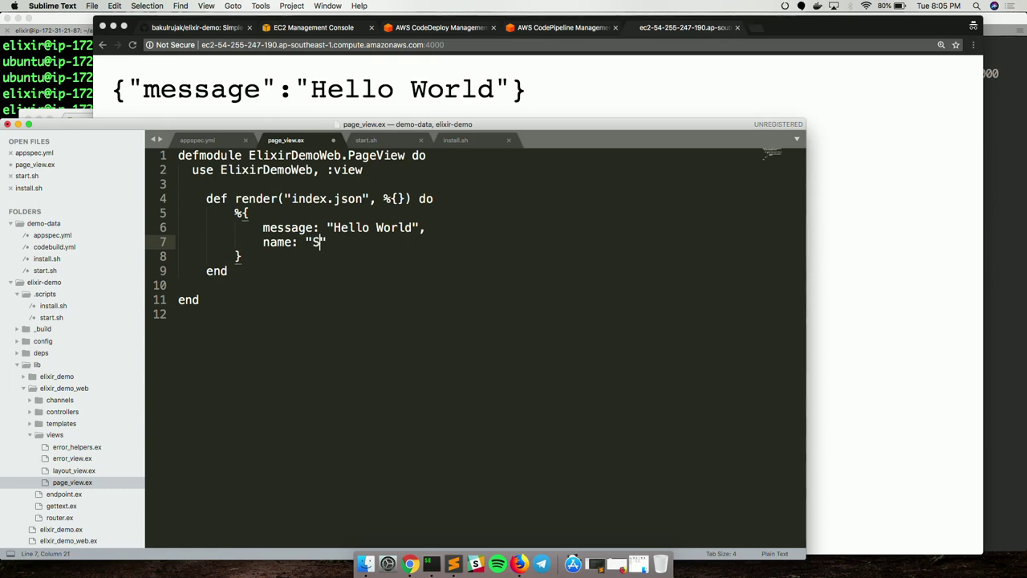
type("ingapore")
key("super+s")
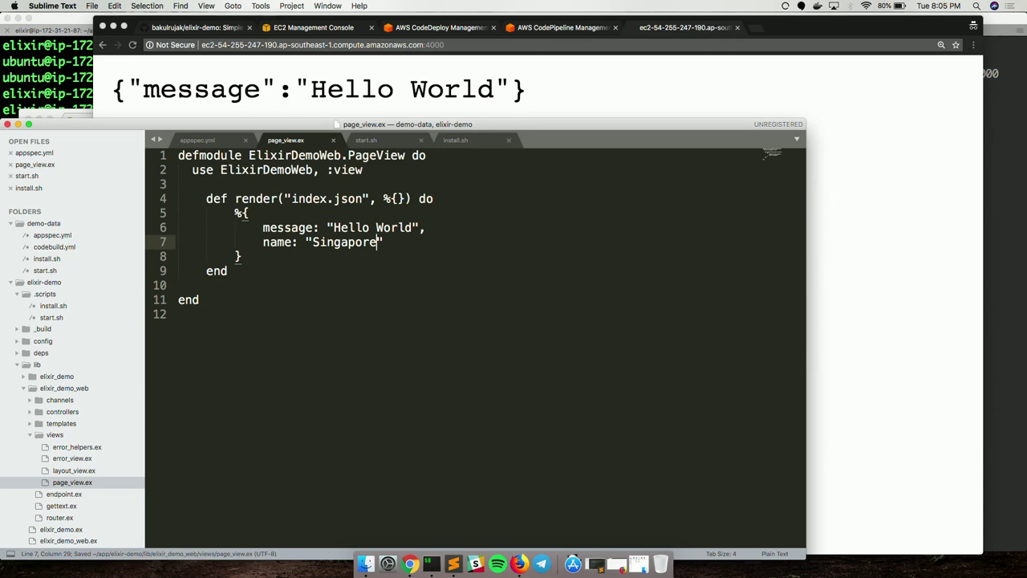
Switch to iTerm2, stage all elixir-demo changes with git add . and commit them with the message "Add values".
key("super+Tab")
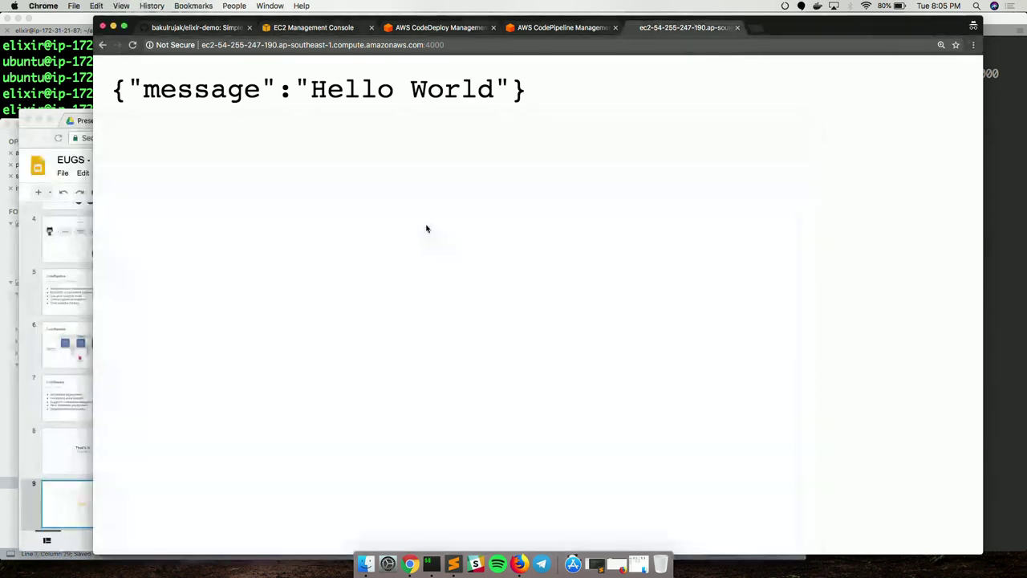
key("super+Tab")
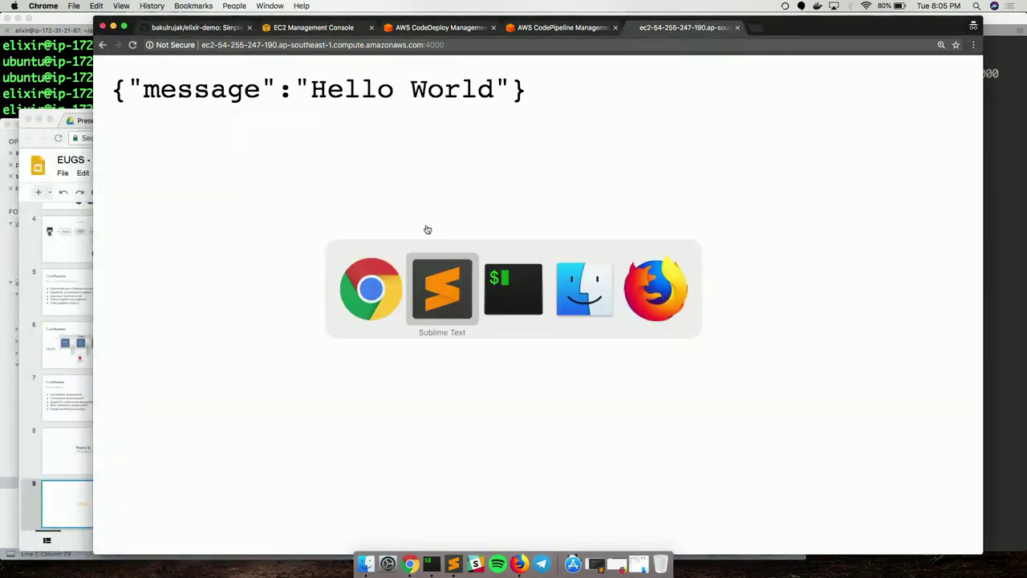
key("super+Tab")
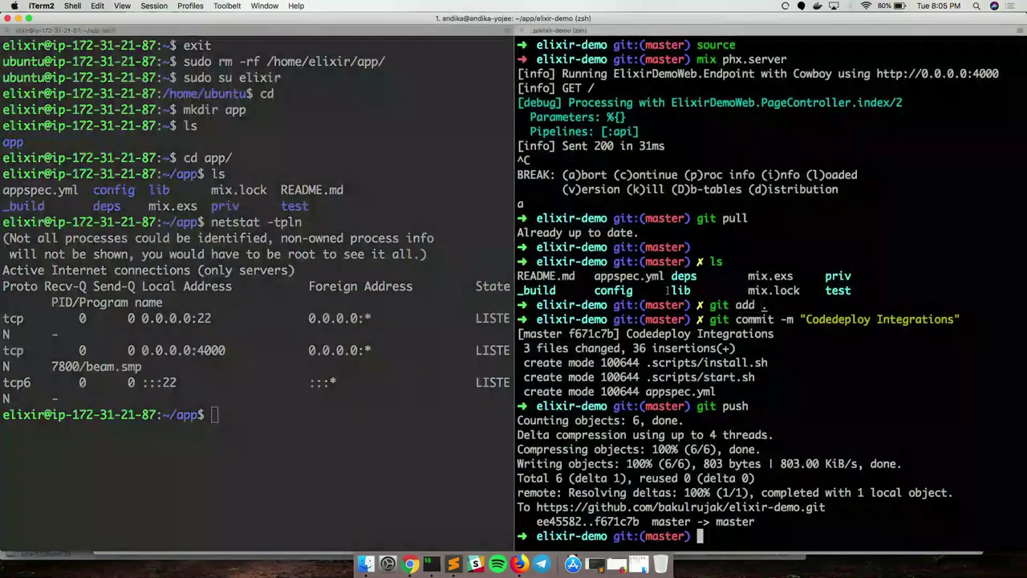
type("git add .")
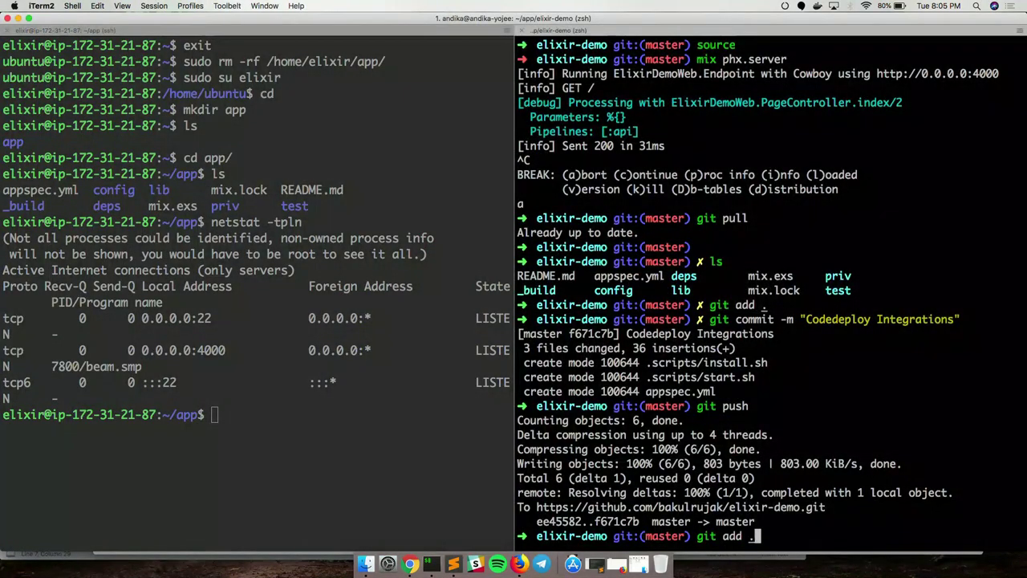
key("Return")
type("git c")
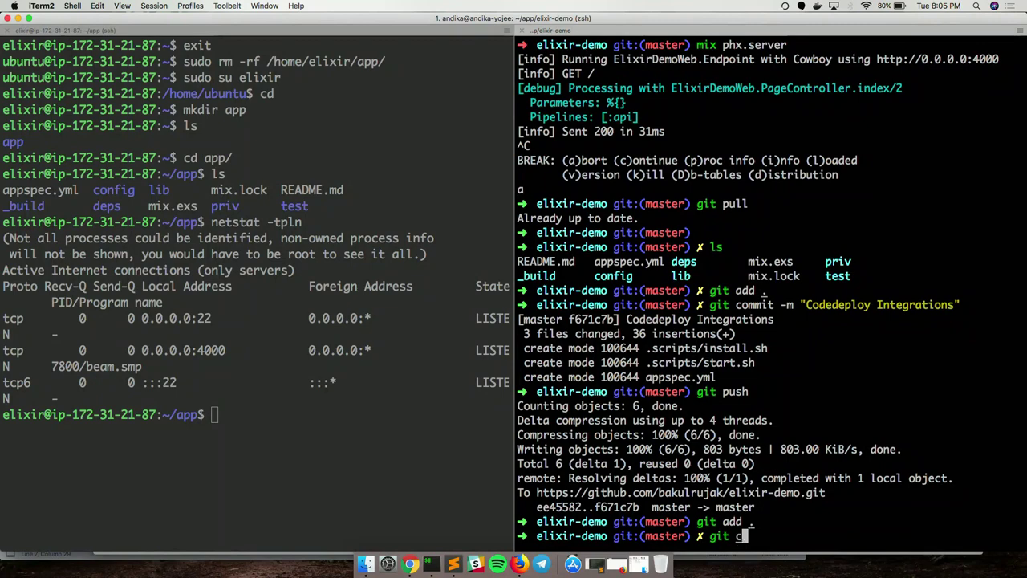
type("ommit -m ")
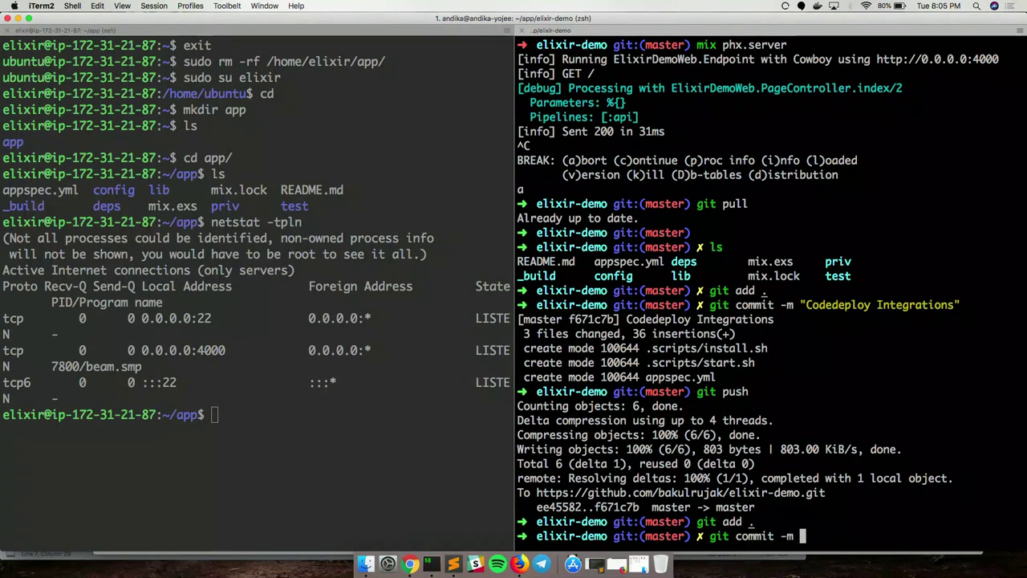
type("\"Add values\"")
key("Return")
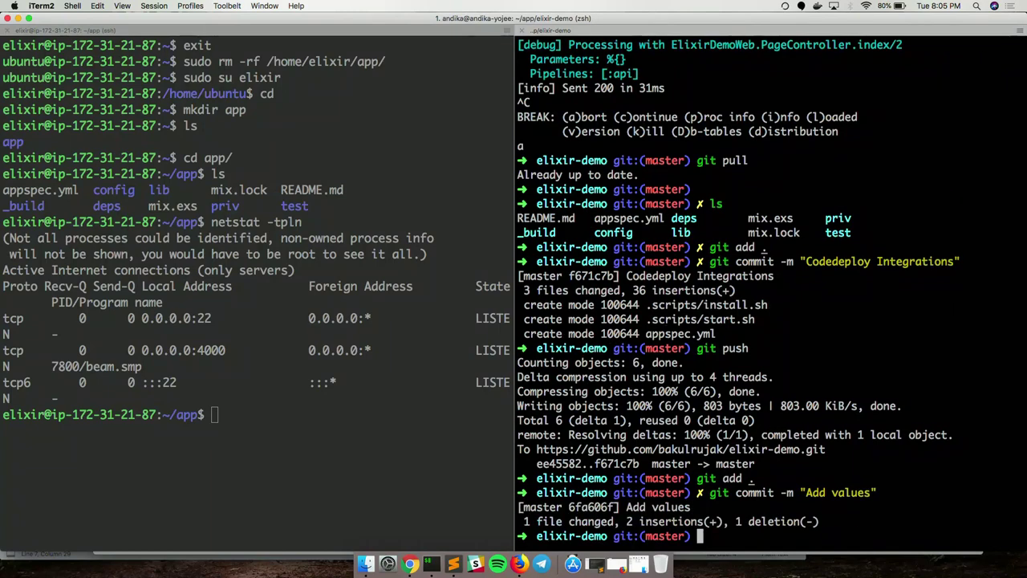
Push the new elixir-demo commit to the GitHub master branch with git push.
type("giyt push")
key("BackSpace")
key("BackSpace")
key("BackSpace")
key("BackSpace")
key("BackSpace")
key("BackSpace")
key("BackSpace")
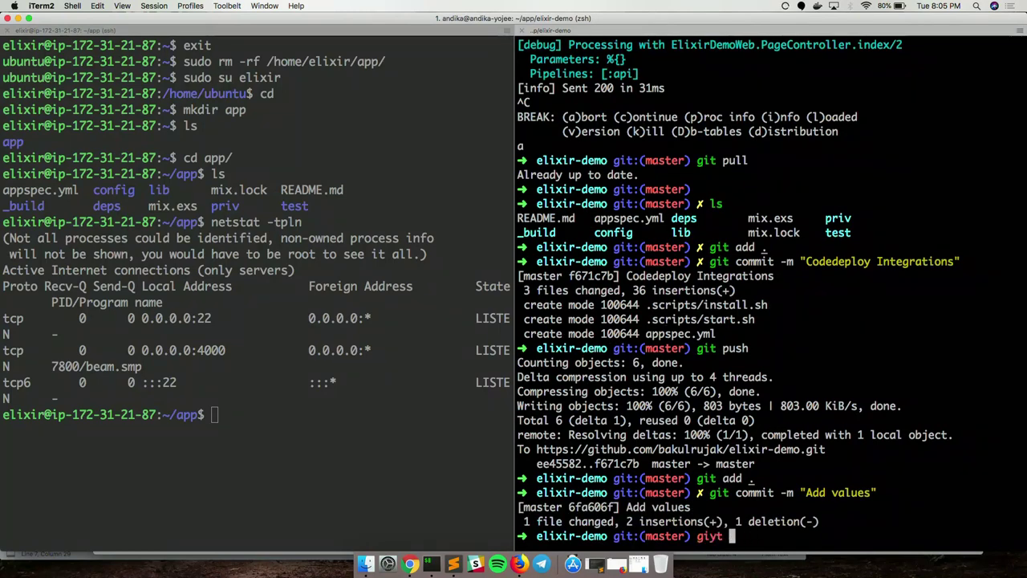
type("t push")
key("Return")
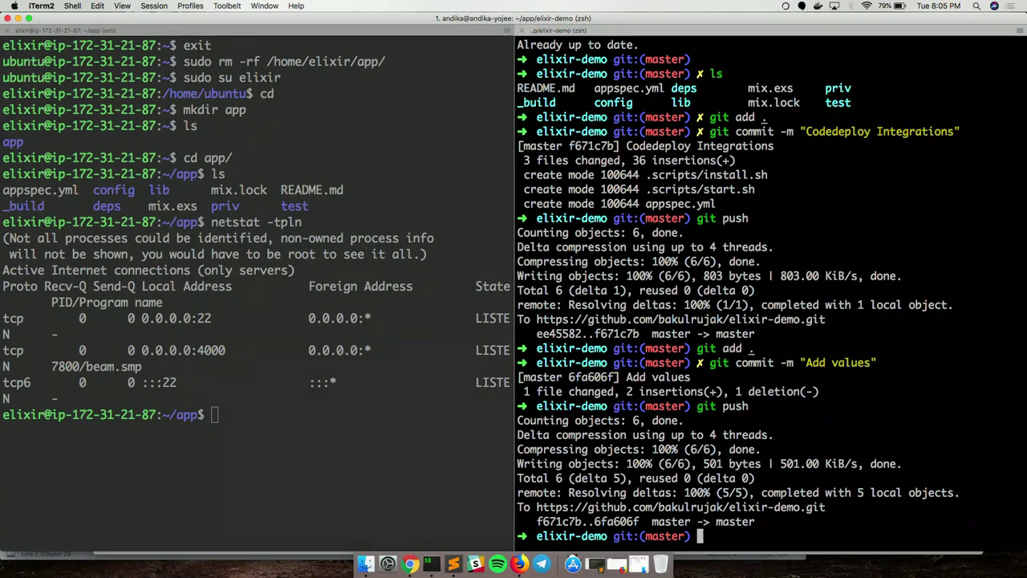
Switch to Chrome and check elixir-pipeline's Source and Staging stages in AWS CodePipeline, including the elixir-dev deployment details.
key("super+Tab")
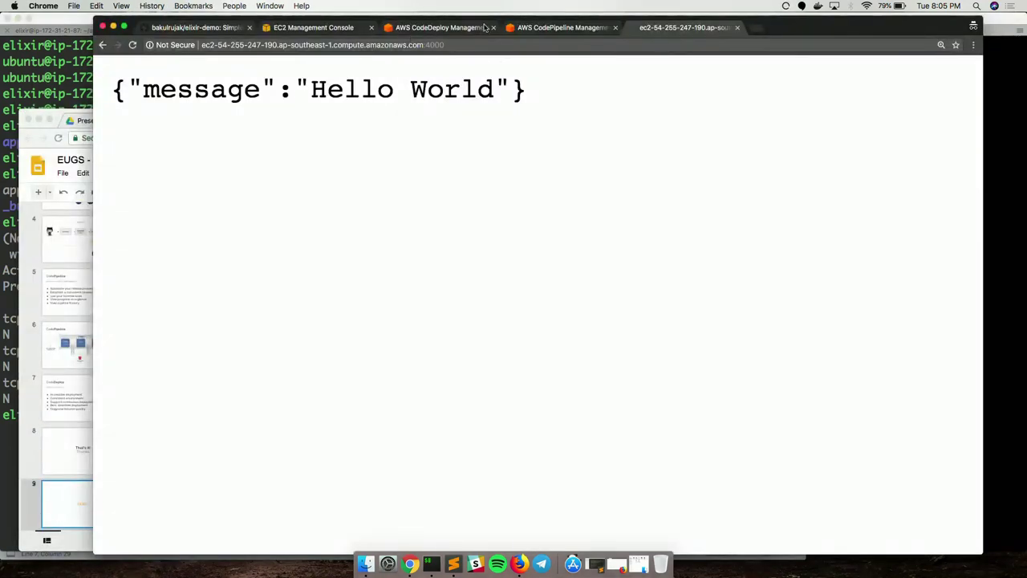
left_click(552, 27)
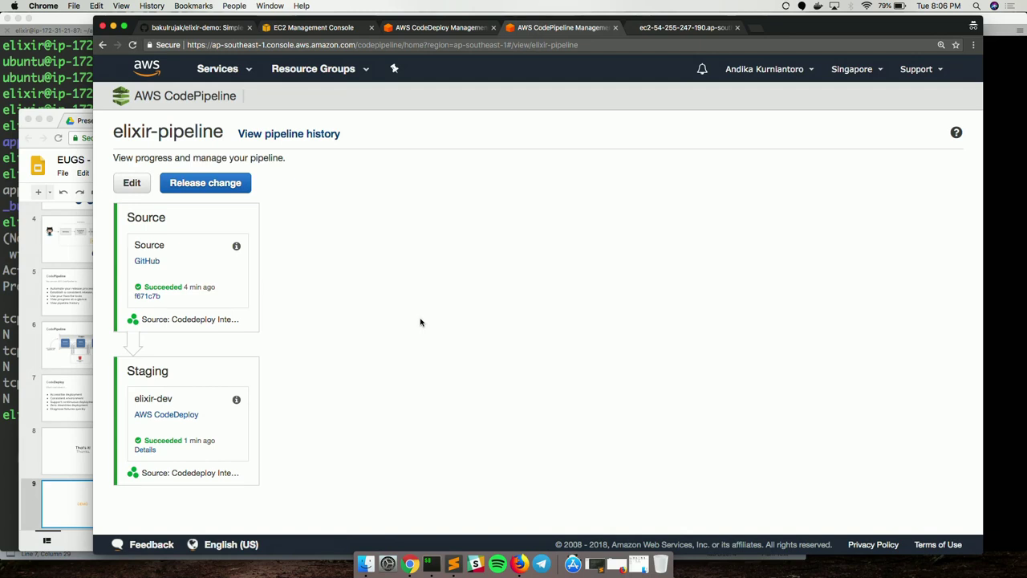
left_click(237, 247)
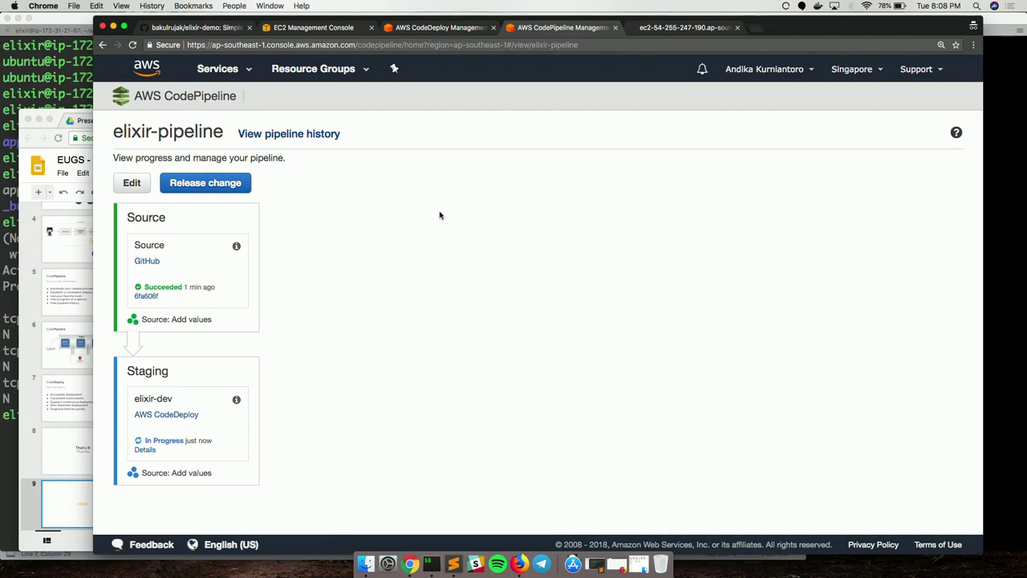
left_click(146, 450)
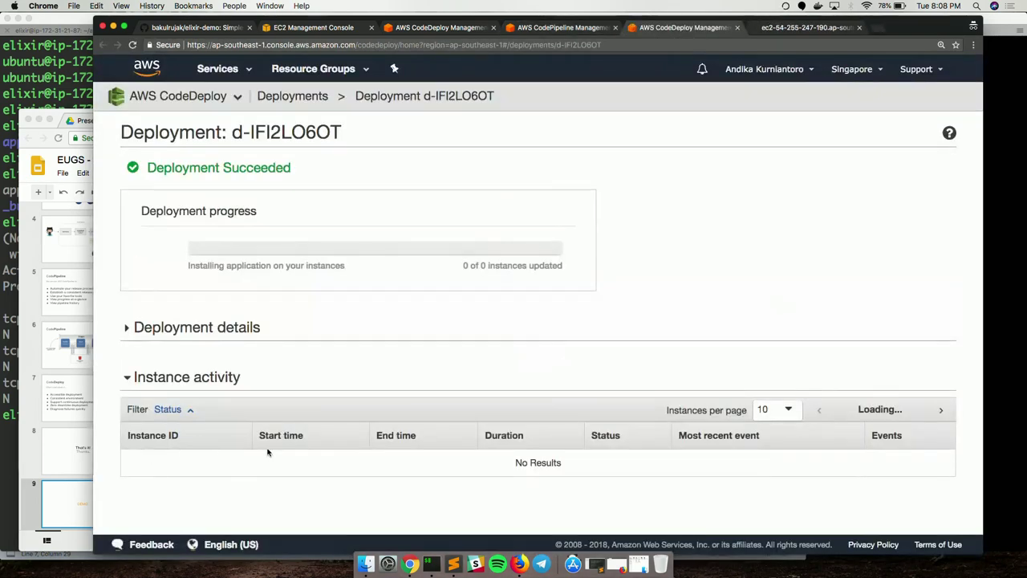
key("super+w")
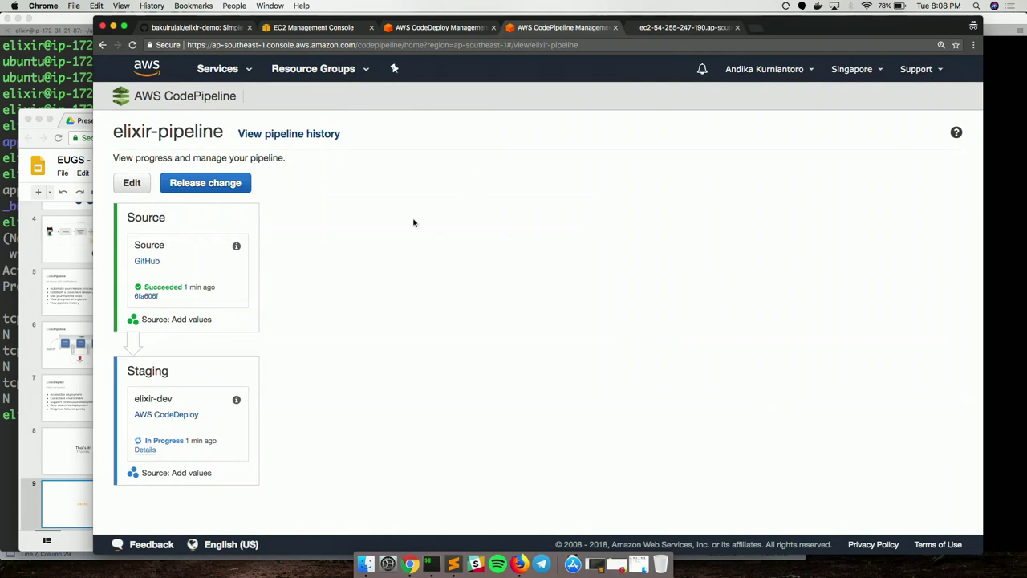
key("super+r")
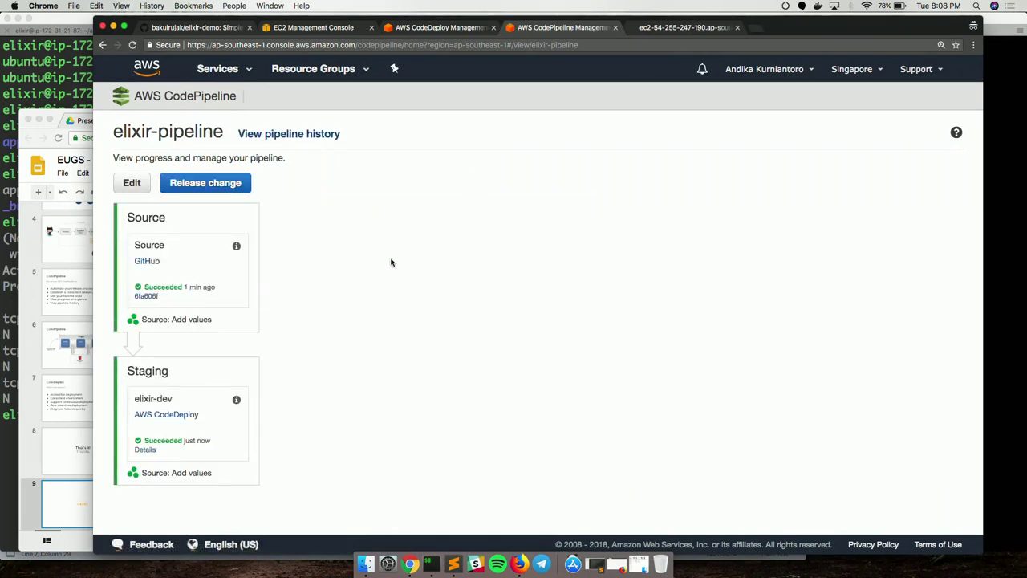
Reload the app's page on the instance's public DNS at port 4000 to check the redeployed response.
left_click(667, 29)
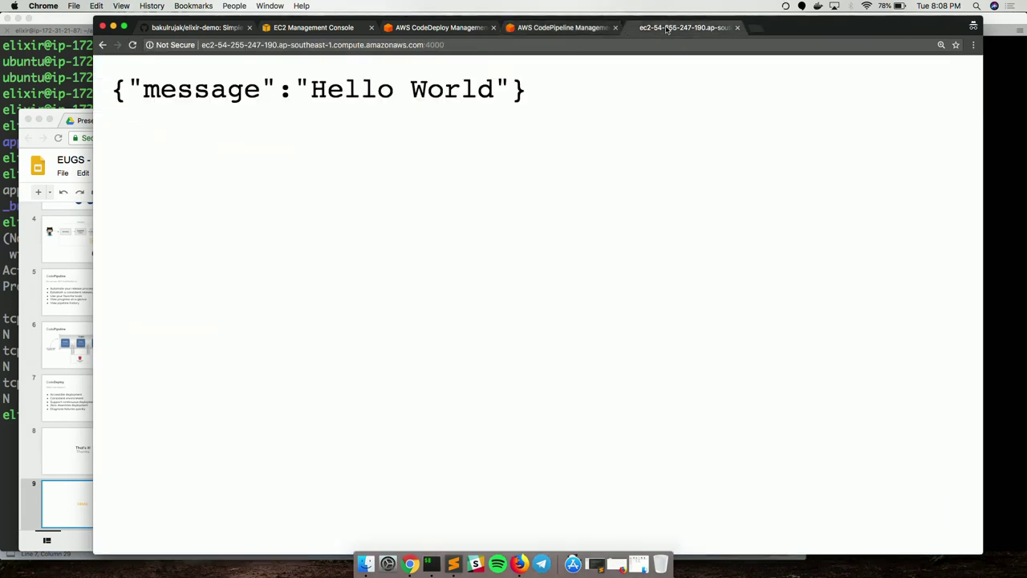
key("super+r")
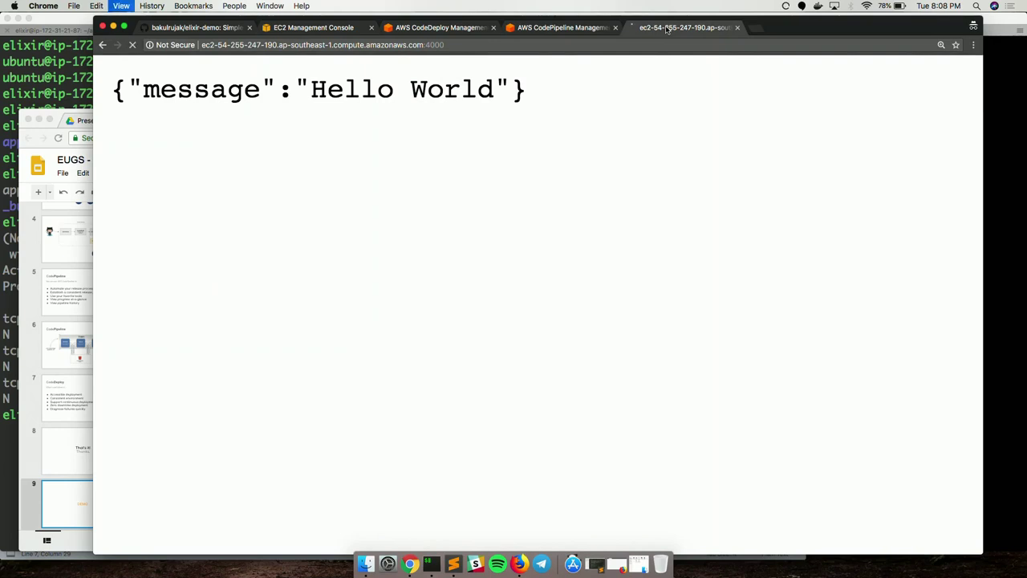